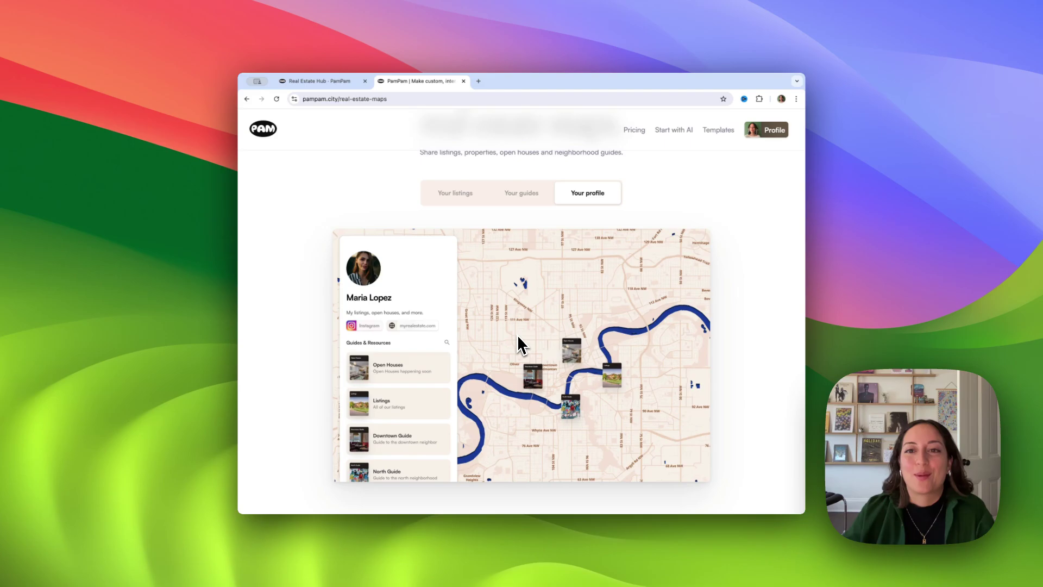
# Look through the real estate maps page, from the example profile map down to the starter templates
pyautogui.scroll(-5, 516, 319)
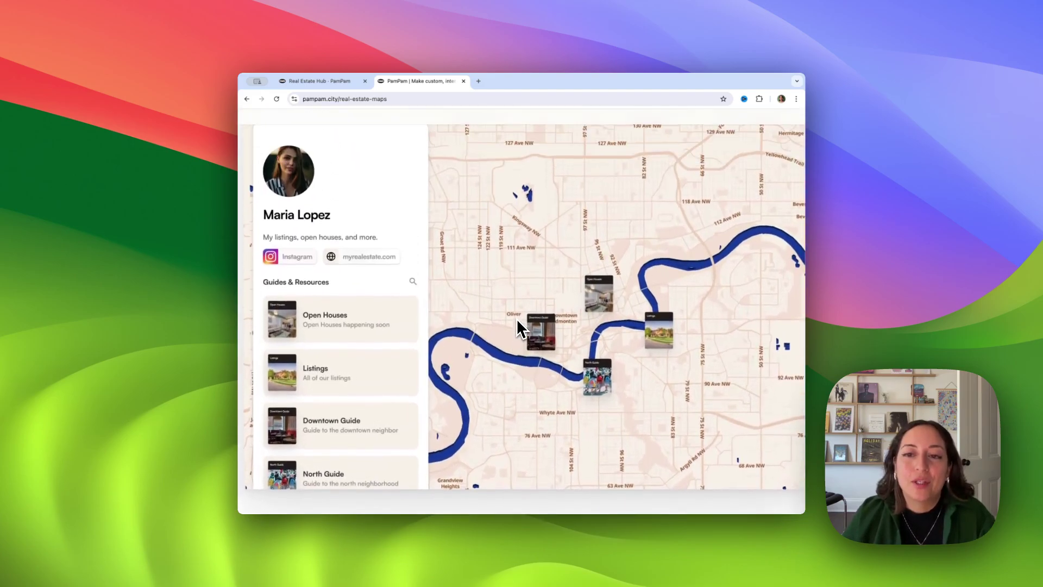
pyautogui.scroll(5, 516, 318)
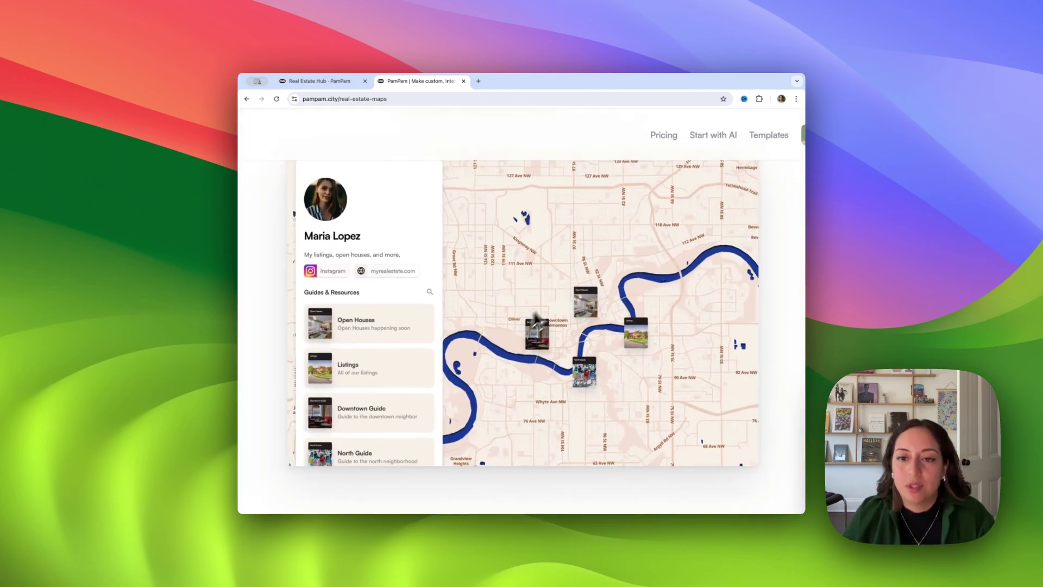
pyautogui.scroll(2, 473, 281)
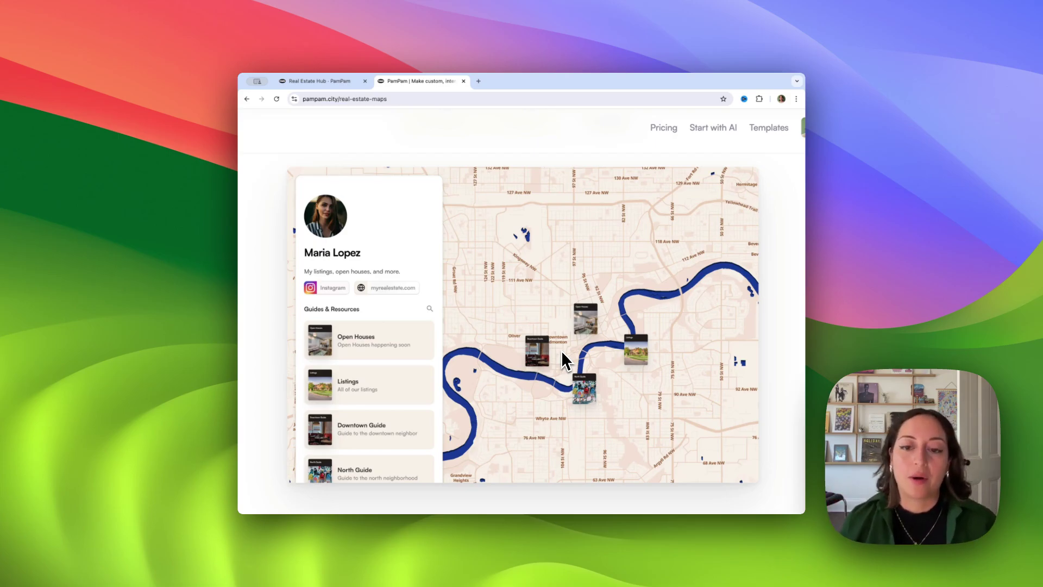
pyautogui.scroll(5, 691, 334)
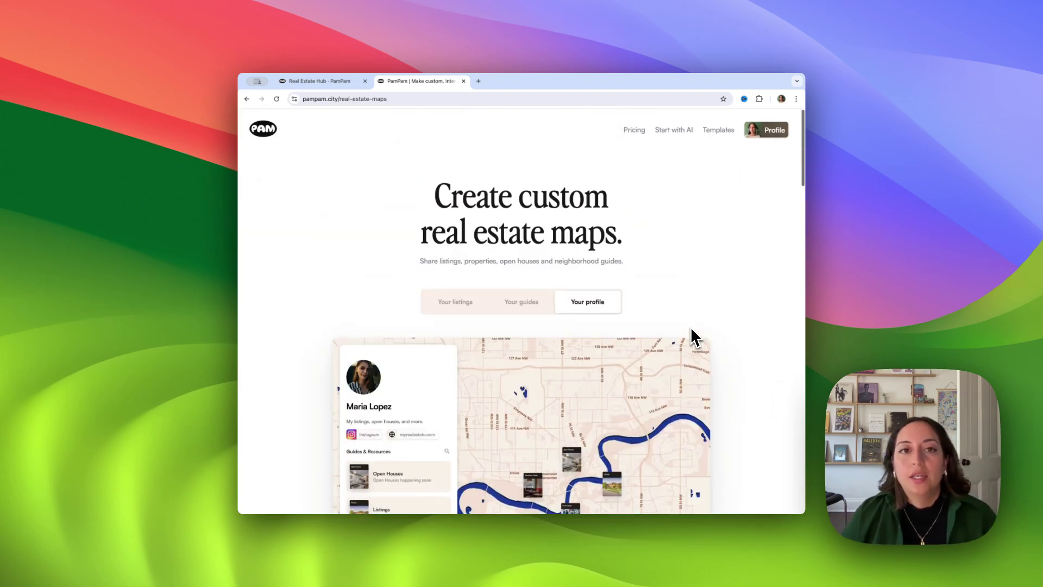
pyautogui.scroll(-1, 690, 327)
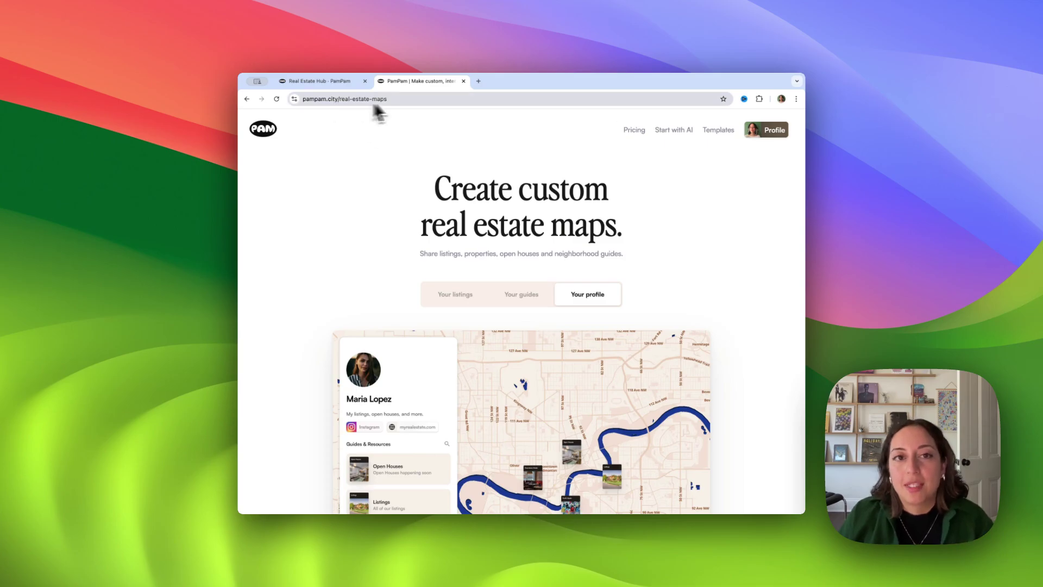
pyautogui.scroll(-3, 605, 220)
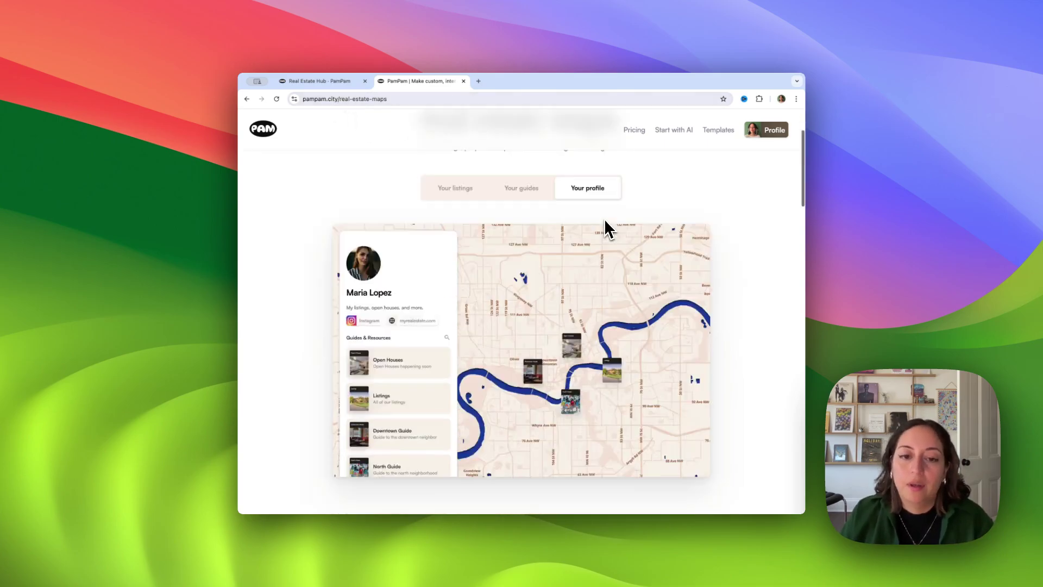
pyautogui.scroll(-10, 604, 218)
pyautogui.scroll(8, 604, 218)
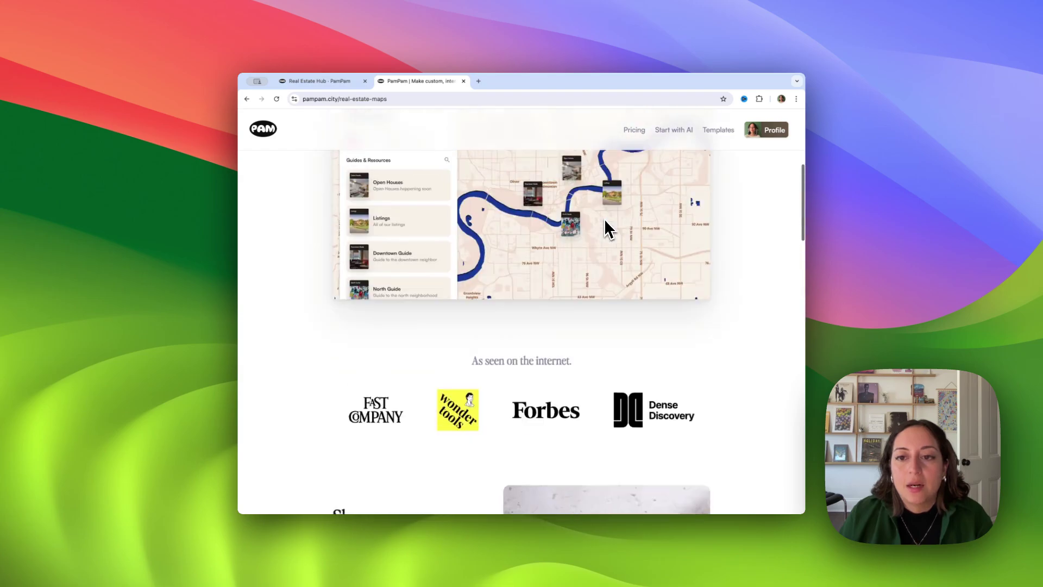
pyautogui.scroll(5, 604, 219)
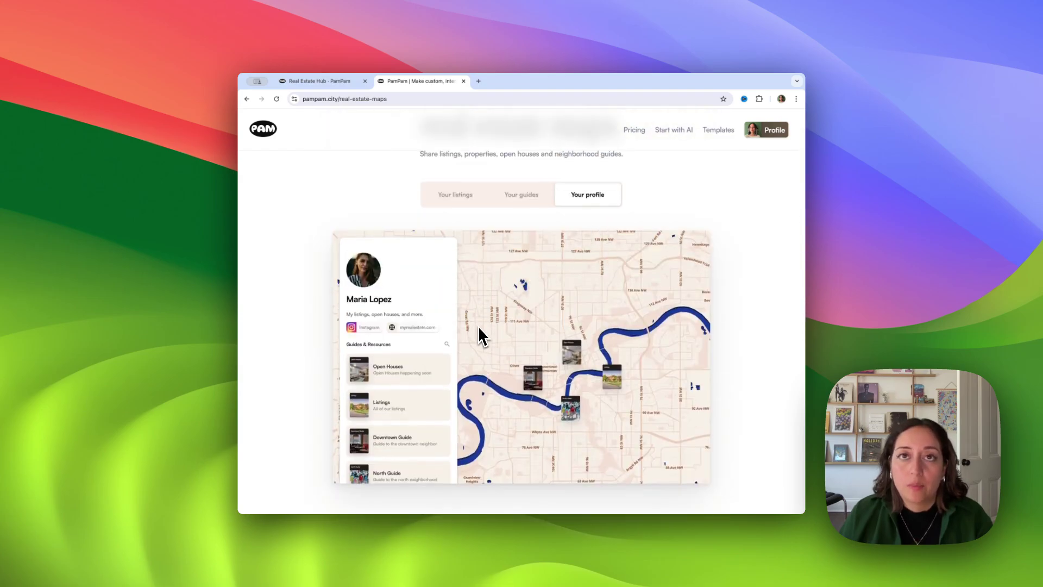
pyautogui.scroll(-15, 481, 336)
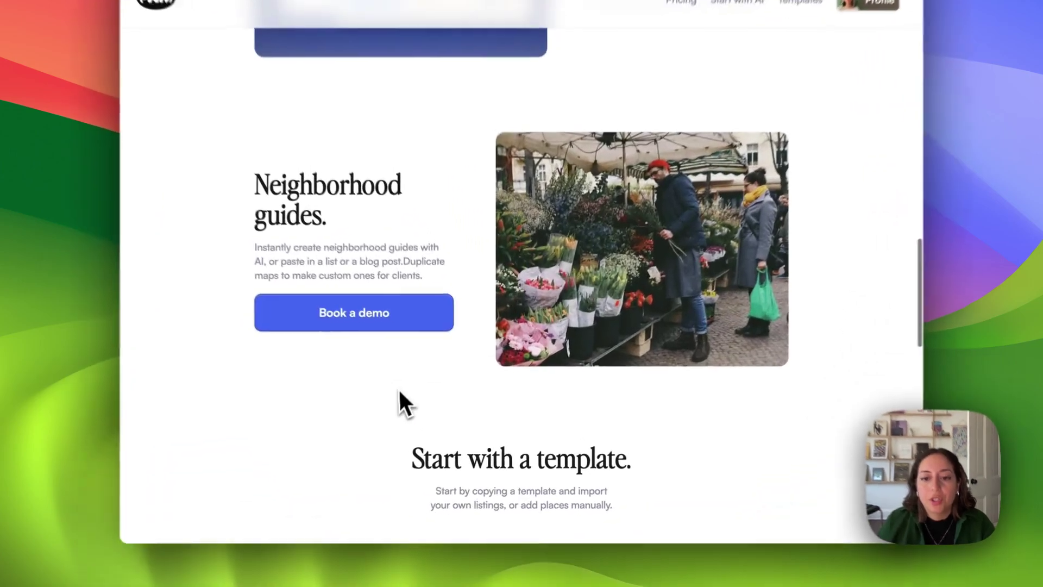
pyautogui.scroll(-5, 399, 392)
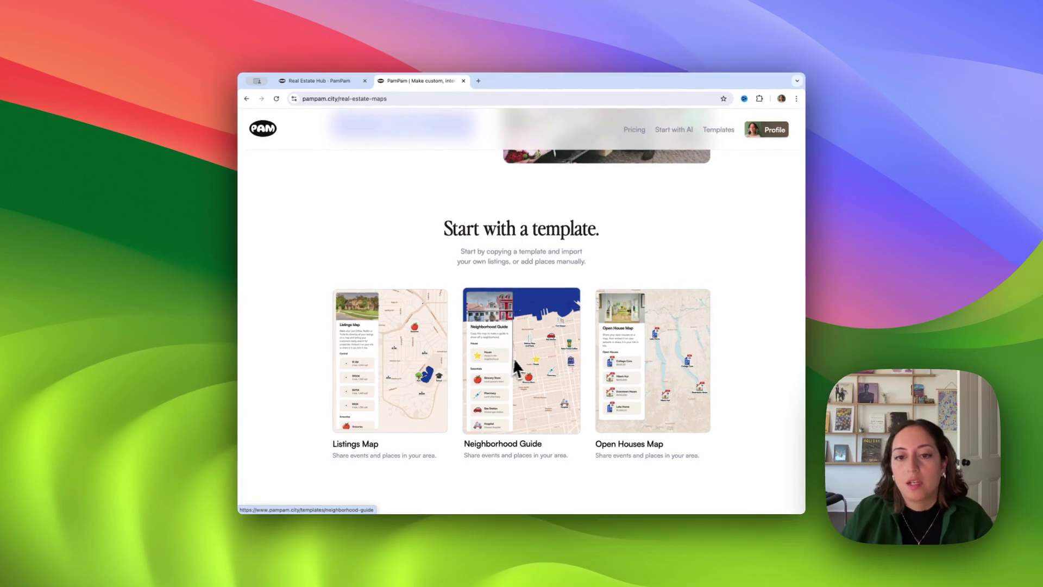
# Choose the Open Houses Map template and start with it to view its full interactive map
pyautogui.click(612, 373)
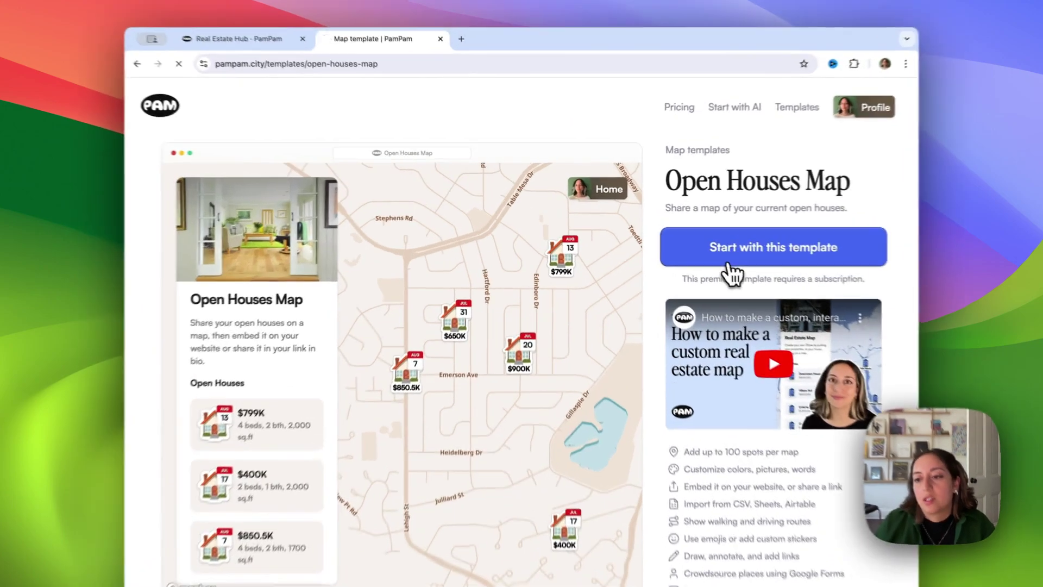
pyautogui.click(671, 245)
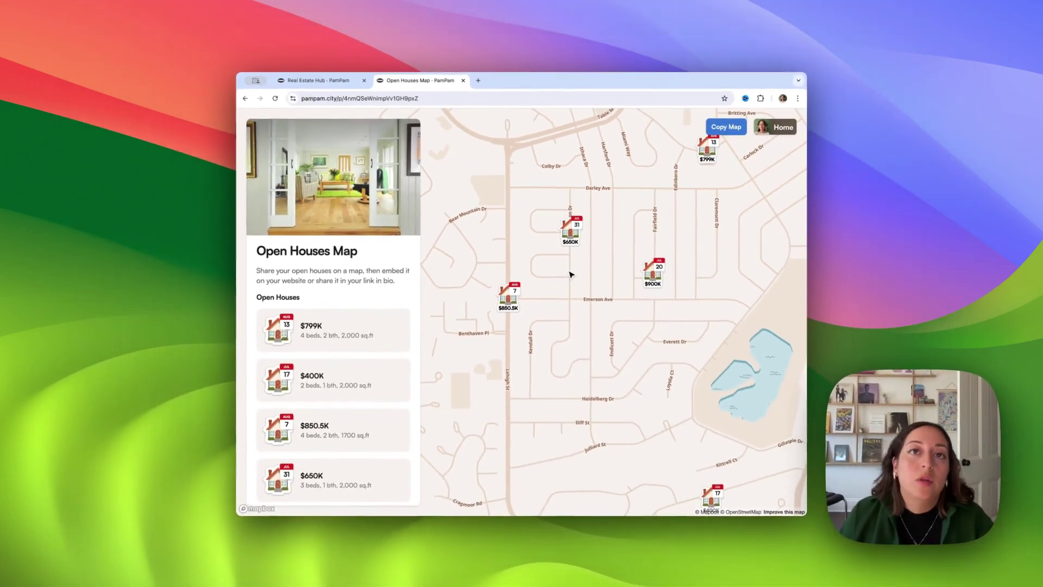
pyautogui.scroll(-3, 569, 273)
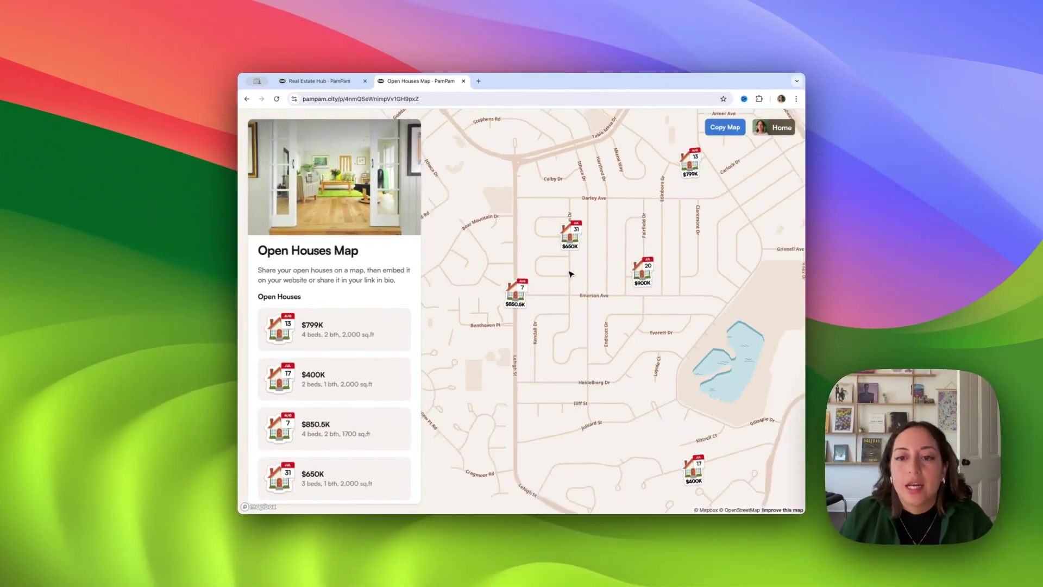
pyautogui.scroll(1, 640, 328)
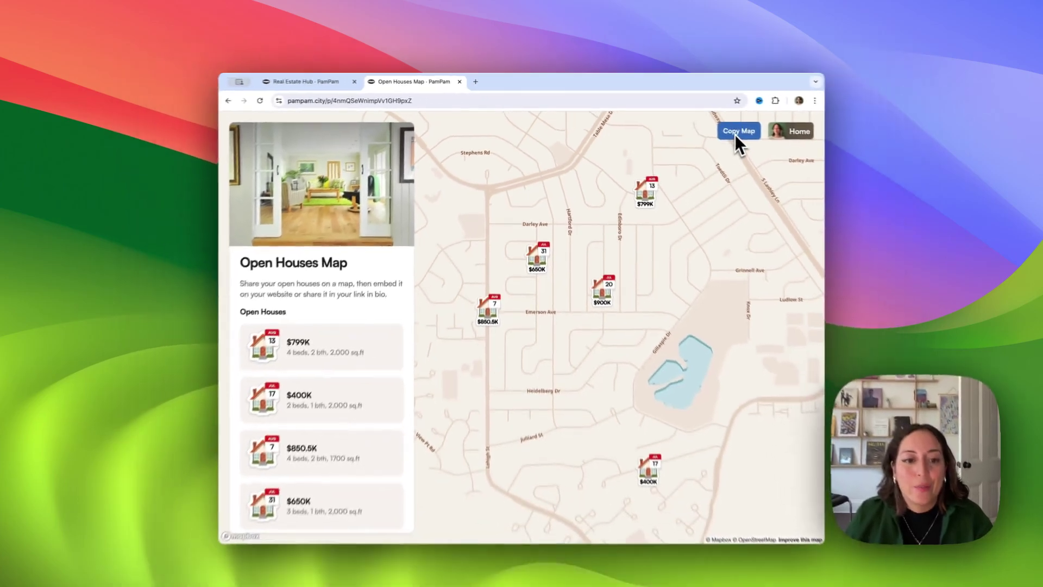
# Open the $850.5K listing and test its Request a tour and Contact us links, returning to the map after each
pyautogui.scroll(-3, 304, 261)
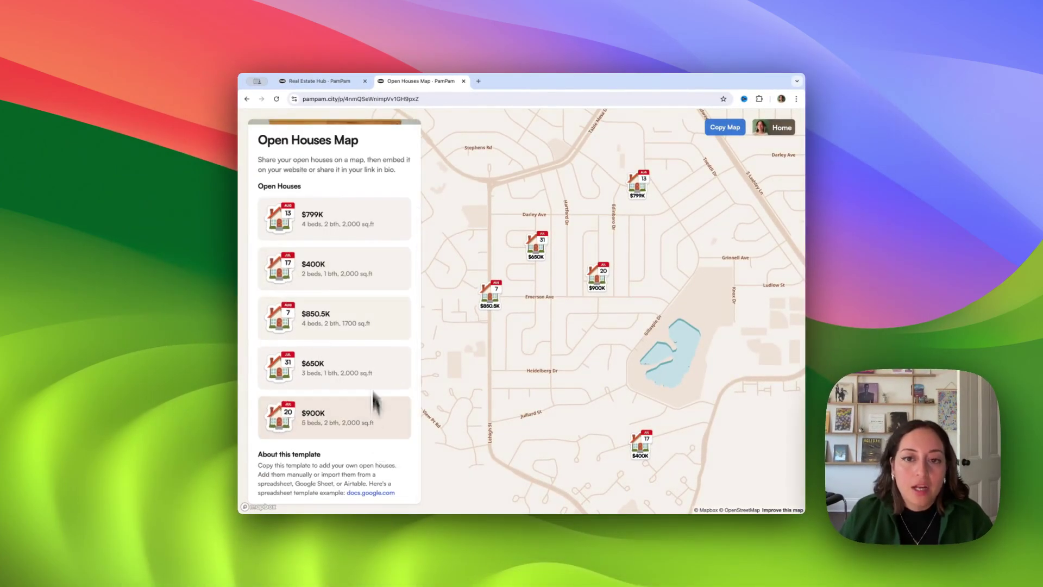
pyautogui.scroll(3, 373, 396)
pyautogui.click(489, 303)
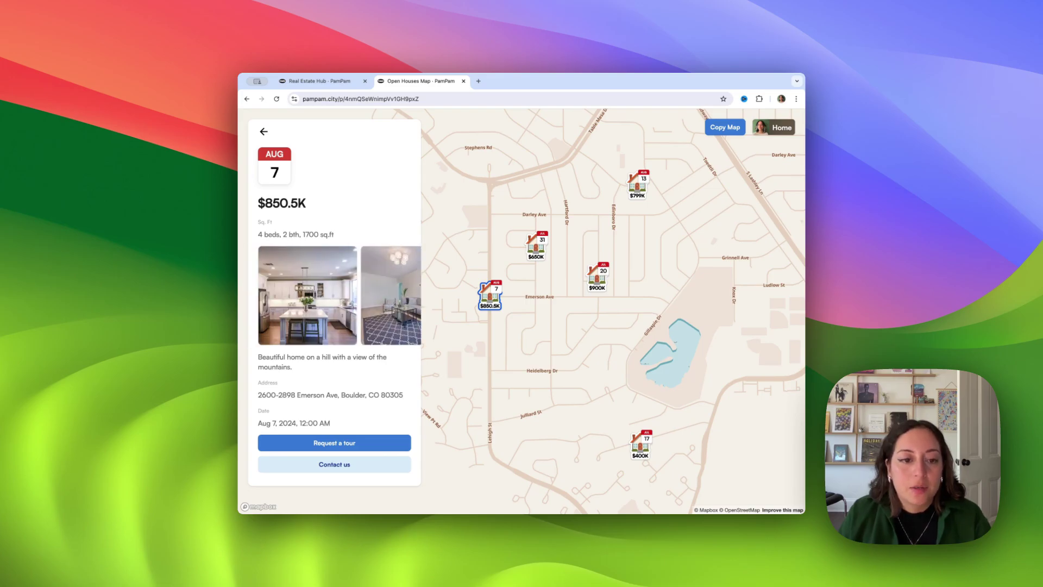
pyautogui.click(357, 446)
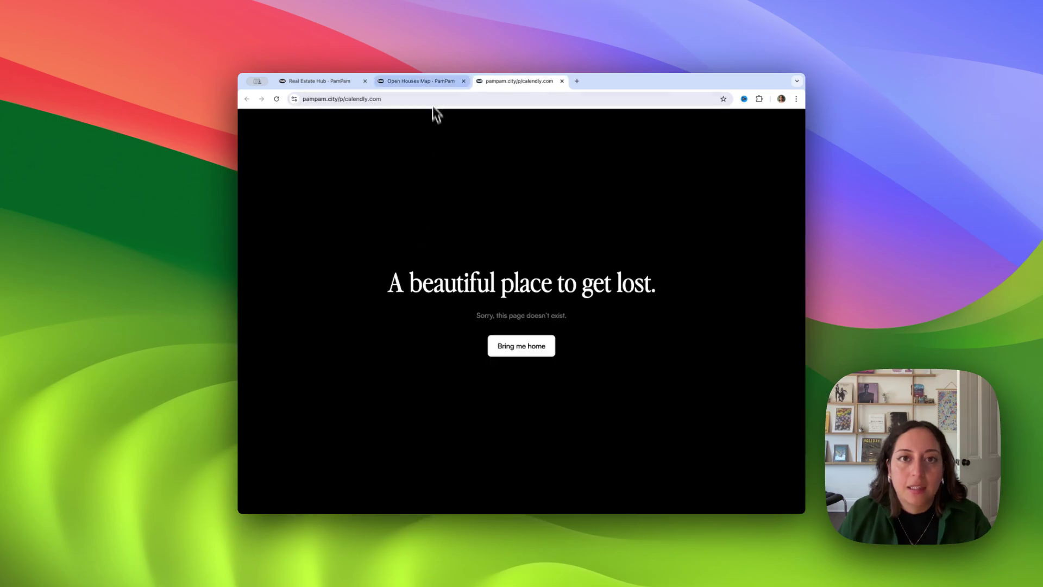
pyautogui.click(421, 81)
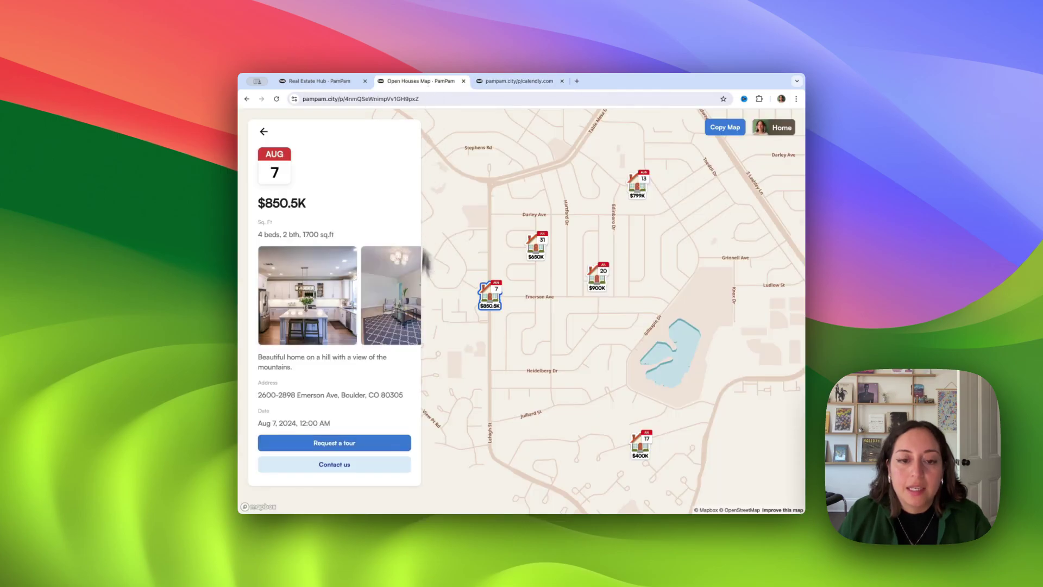
pyautogui.click(383, 469)
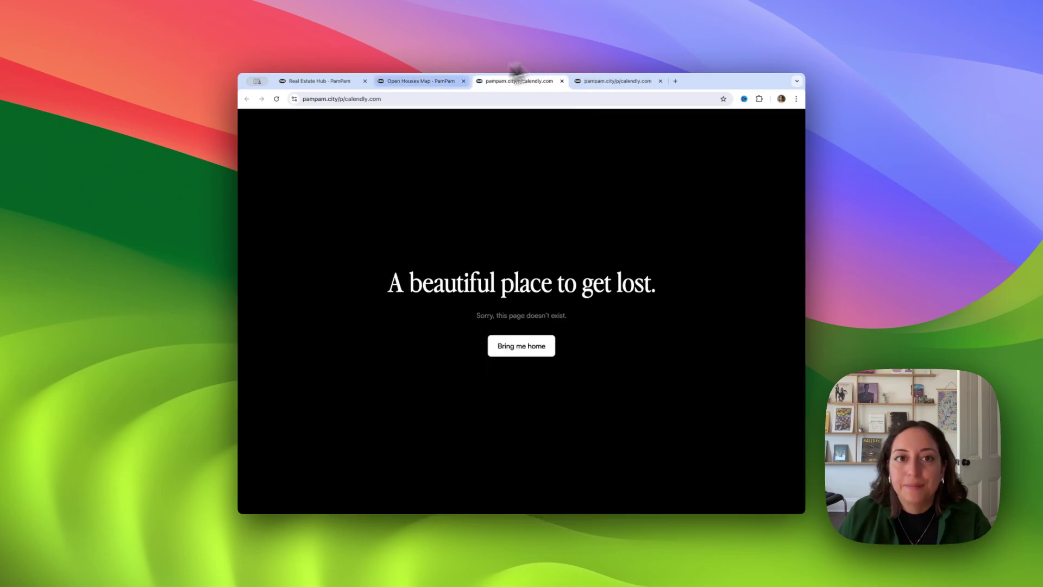
pyautogui.click(422, 81)
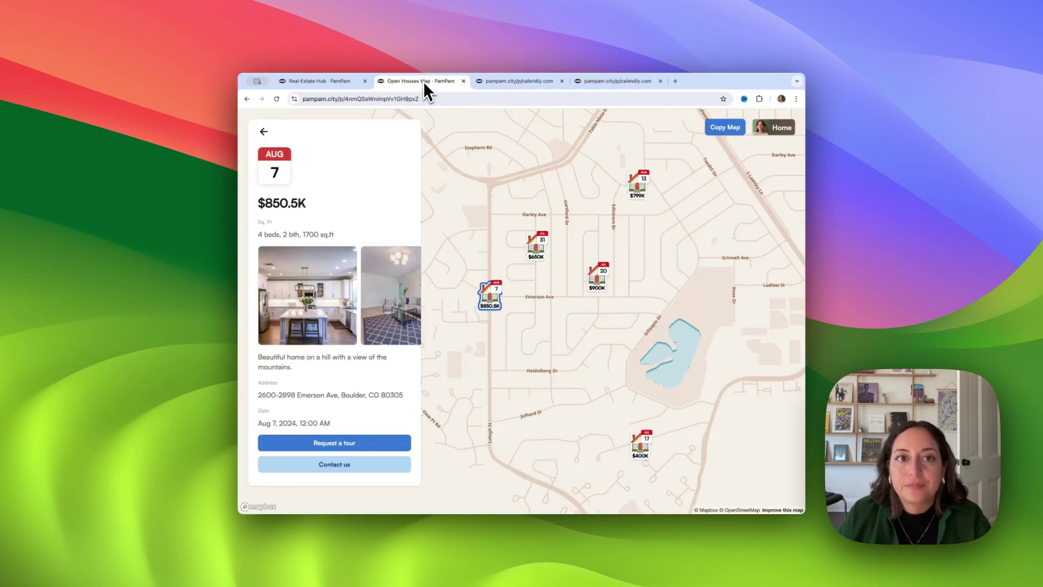
# Close the listing and view the example Google Sheet linked under About this template, comparing it with the map
pyautogui.click(571, 299)
pyautogui.scroll(-3, 305, 380)
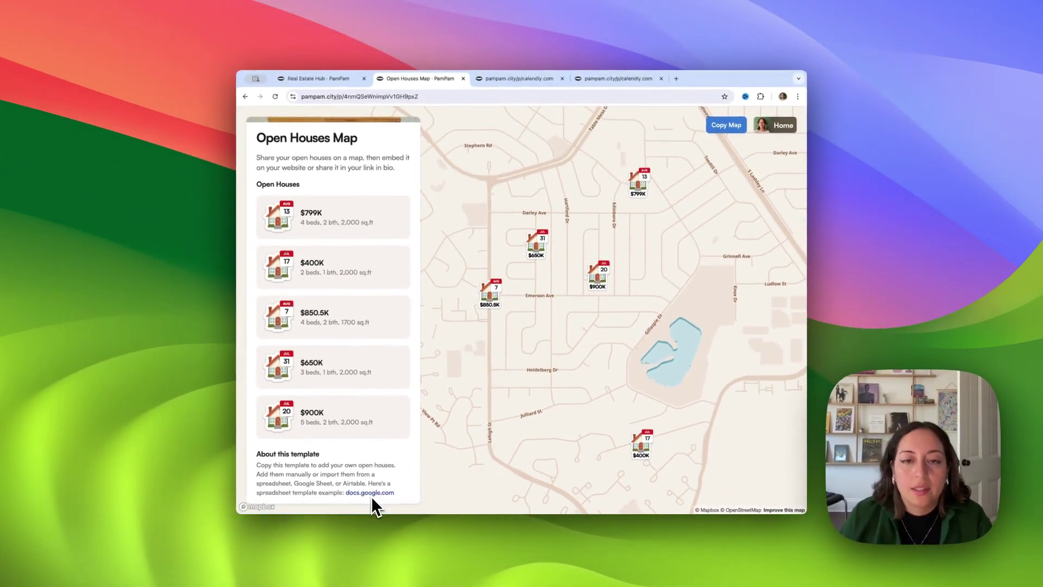
pyautogui.click(372, 494)
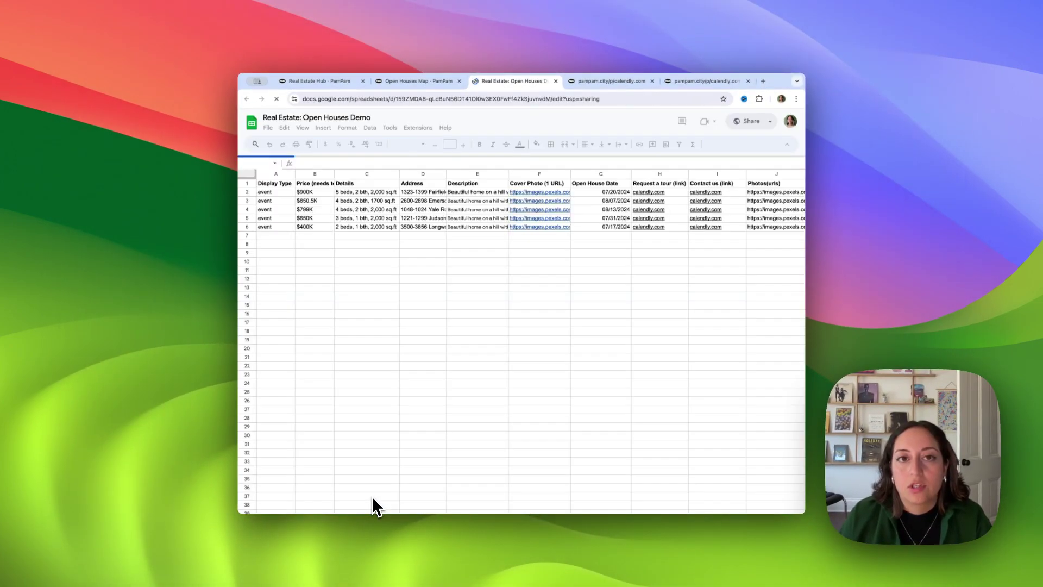
pyautogui.click(525, 389)
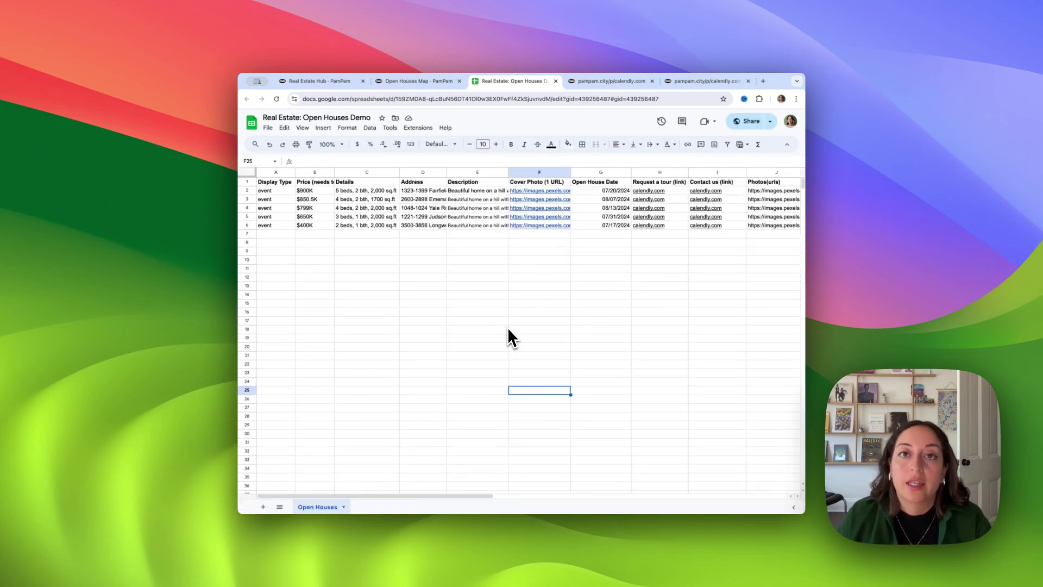
pyautogui.click(421, 82)
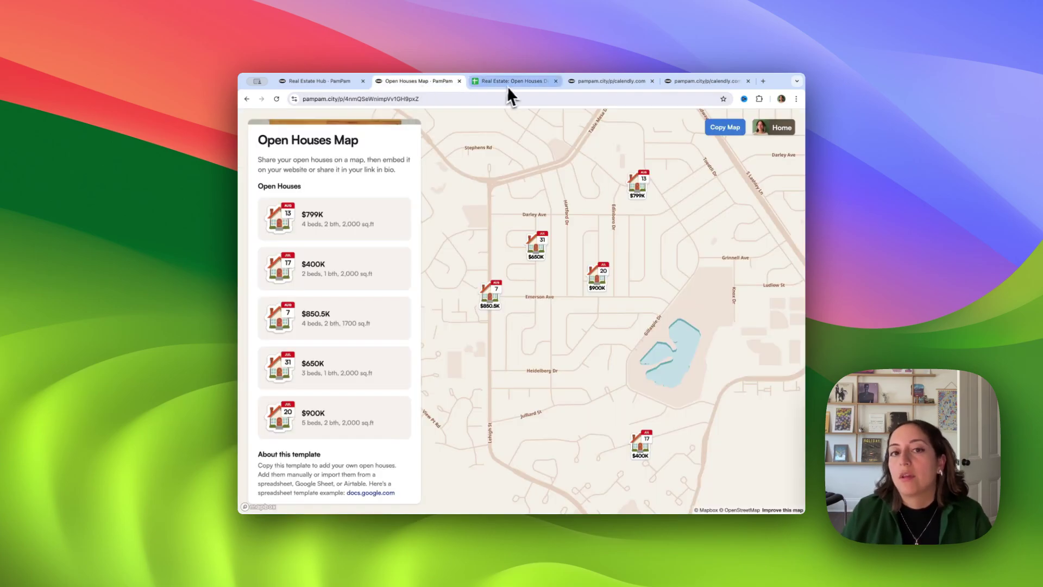
pyautogui.click(487, 83)
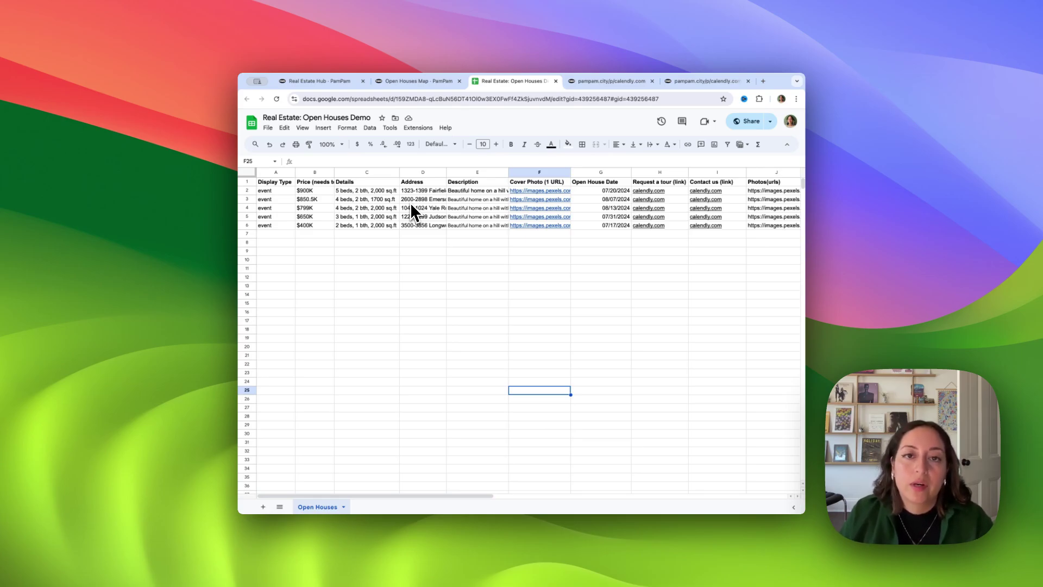
# Return to the Open Houses Map and make an editable copy of it
pyautogui.click(416, 81)
pyautogui.scroll(-4, 363, 273)
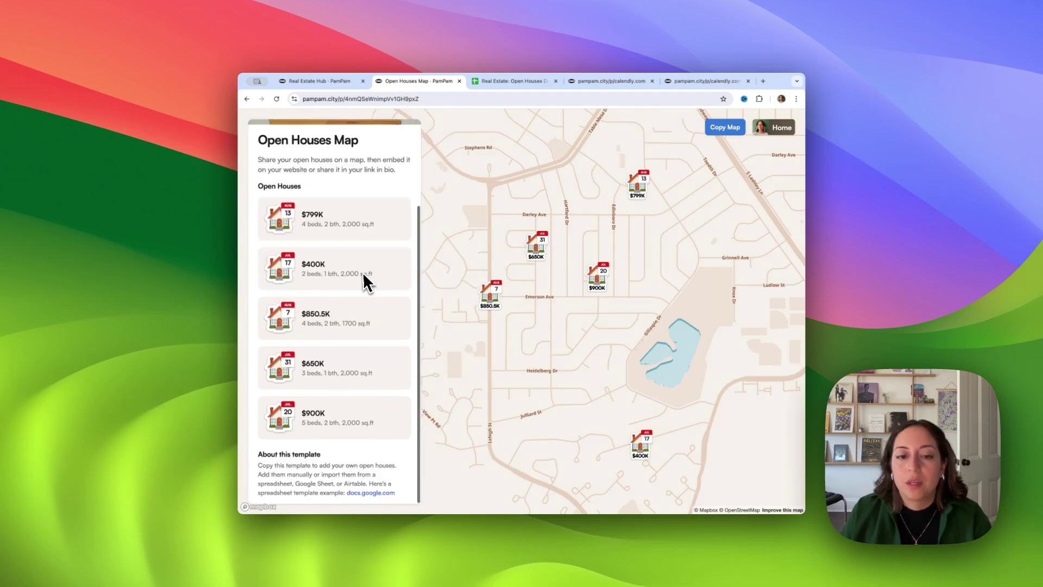
pyautogui.scroll(4, 361, 271)
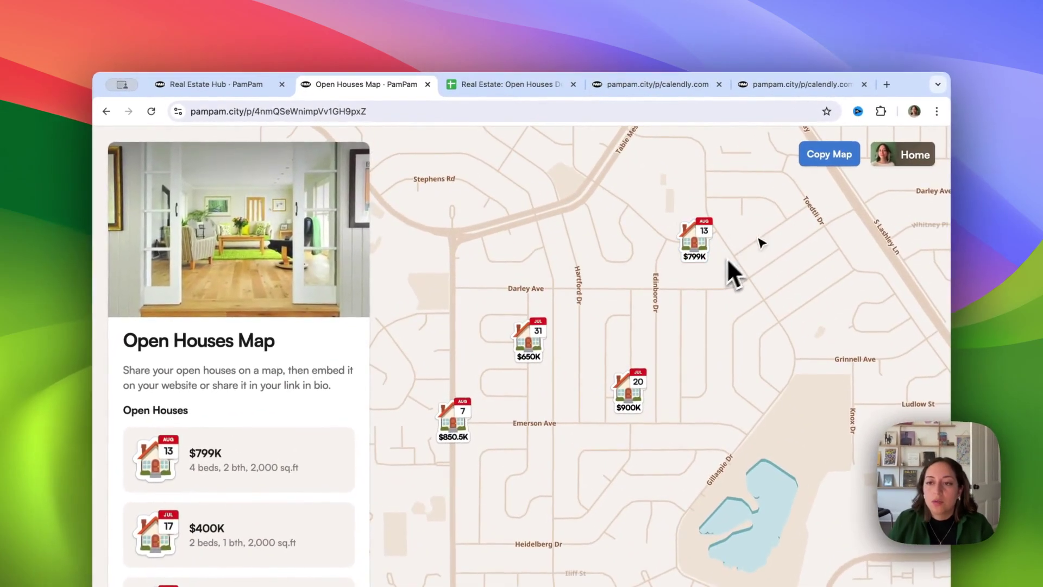
pyautogui.click(822, 154)
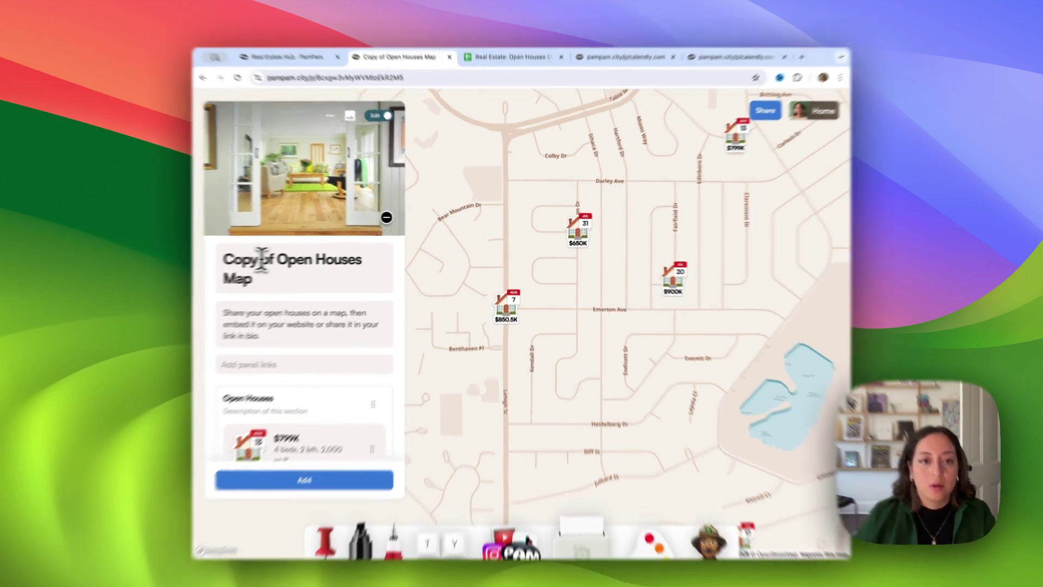
# Retitle the copied map by replacing "Copy of" with the owner's possessive first name and removing "Map", keeping "Open Houses"
pyautogui.moveTo(303, 259); pyautogui.dragTo(227, 254)
pyautogui.write("Helena'")
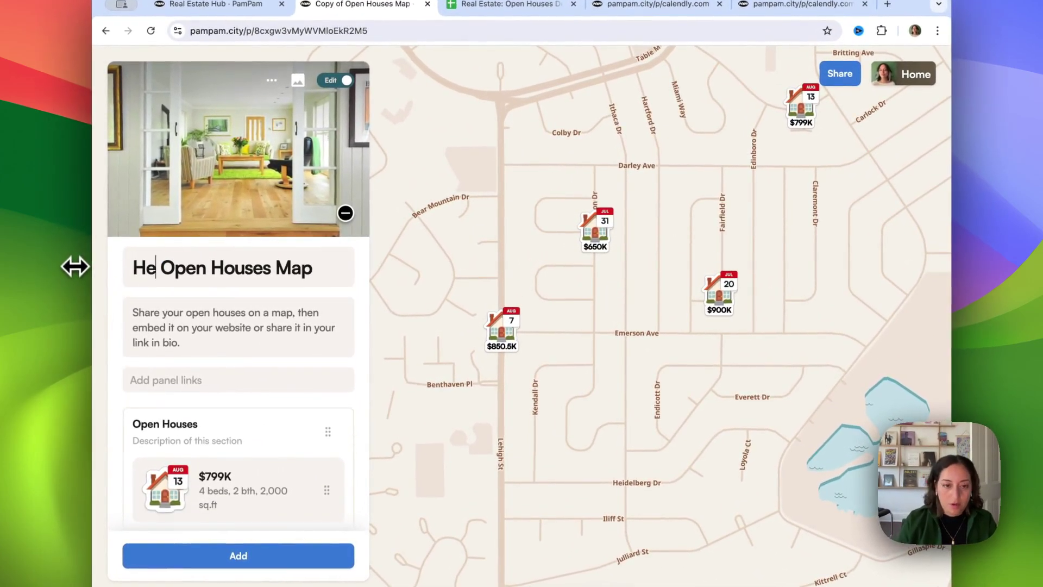
pyautogui.write('s')
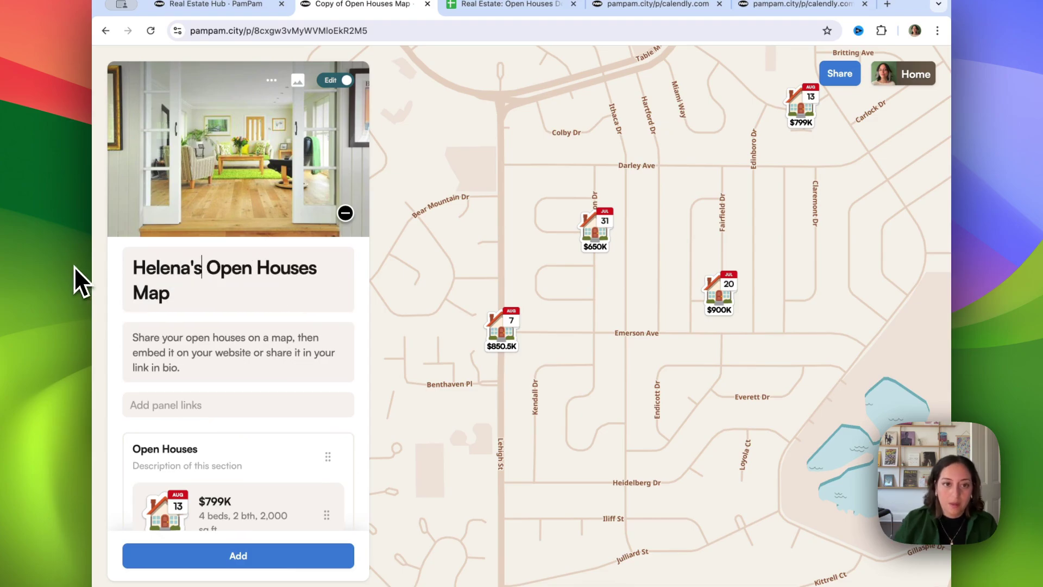
pyautogui.doubleClick(155, 292)
pyautogui.press('BackSpace')
pyautogui.press('BackSpace')
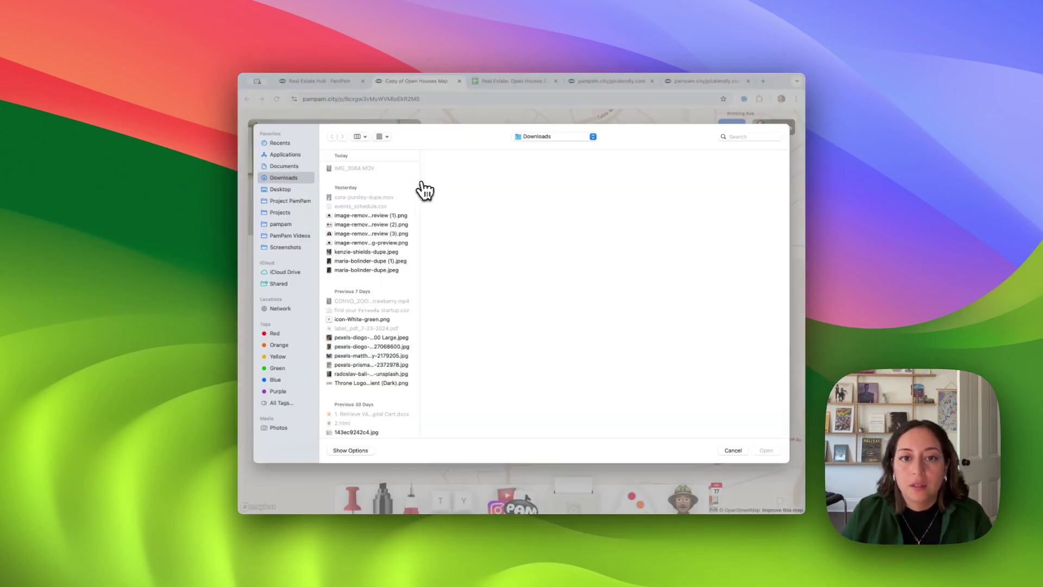
pyautogui.click(728, 449)
# Replace the map's description with "My open houses!"
pyautogui.scroll(-1, 319, 309)
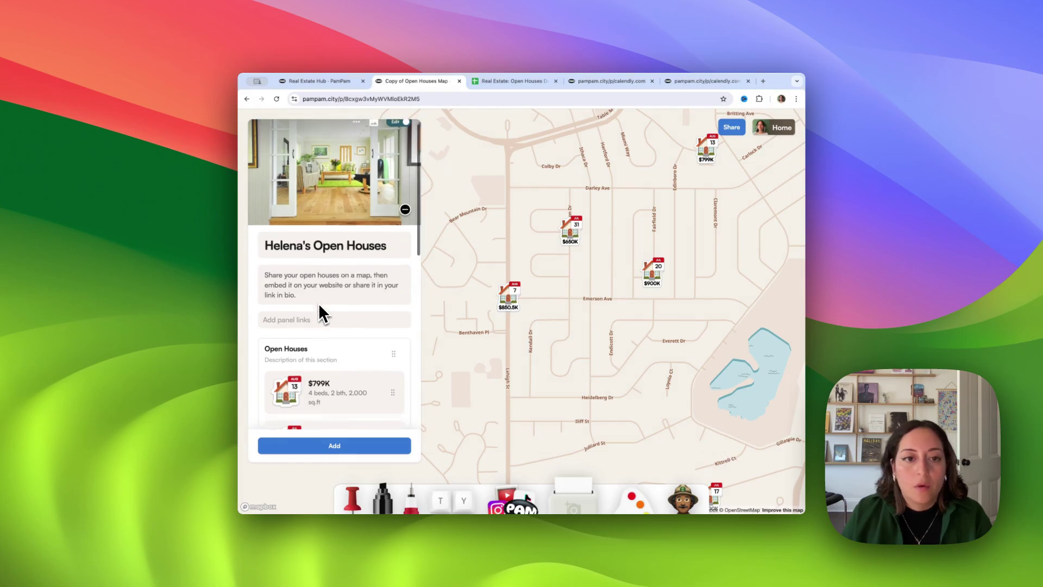
pyautogui.tripleClick(318, 300)
pyautogui.write('My open houses!')
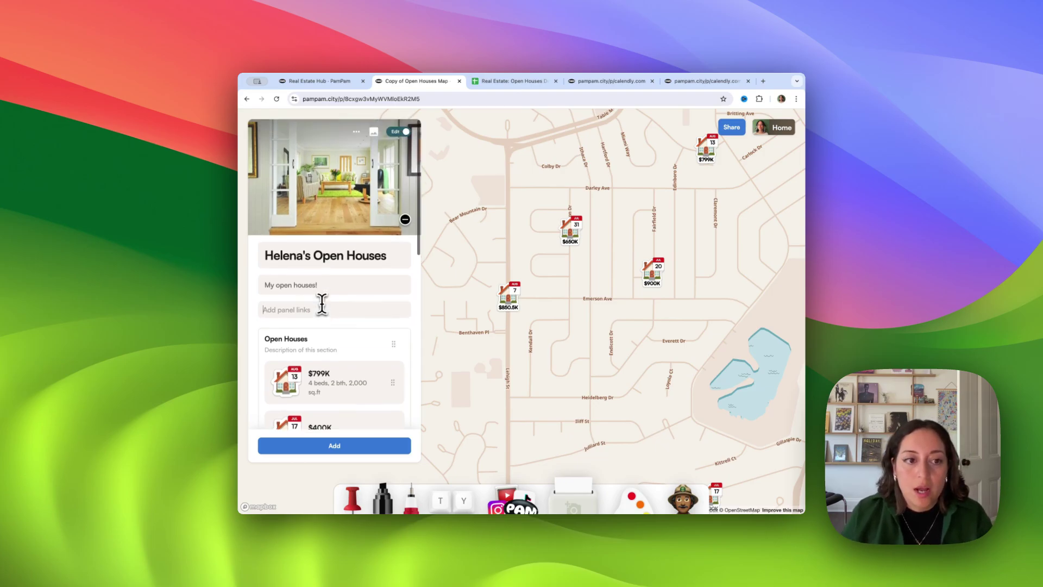
# Review the copied map's sections, listings and template information, glancing at the example spreadsheet
pyautogui.scroll(-3, 321, 303)
pyautogui.scroll(-6, 322, 303)
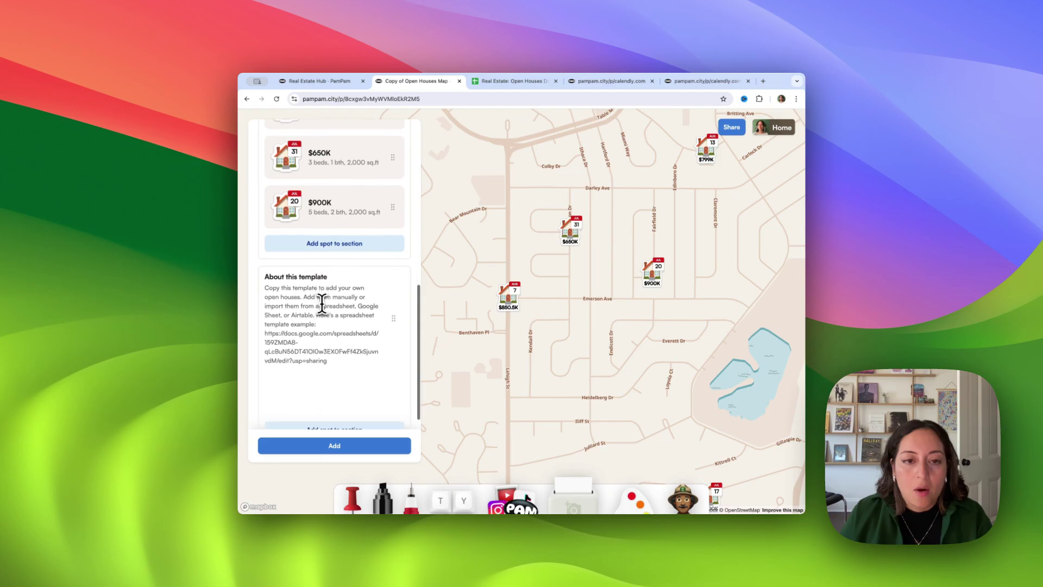
pyautogui.scroll(10, 350, 318)
pyautogui.scroll(-10, 352, 324)
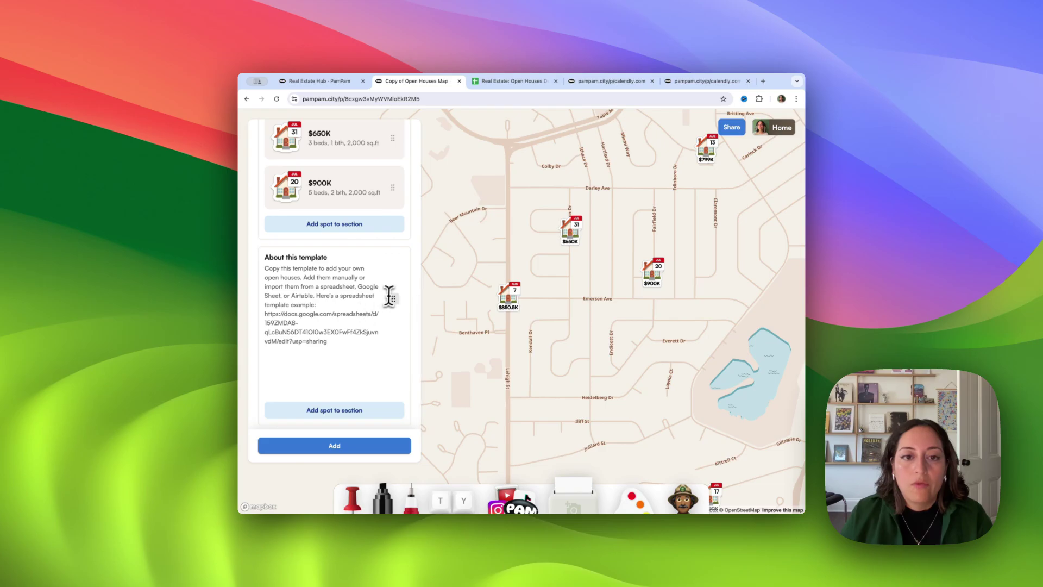
pyautogui.scroll(10, 389, 293)
pyautogui.scroll(-10, 391, 296)
pyautogui.scroll(10, 392, 296)
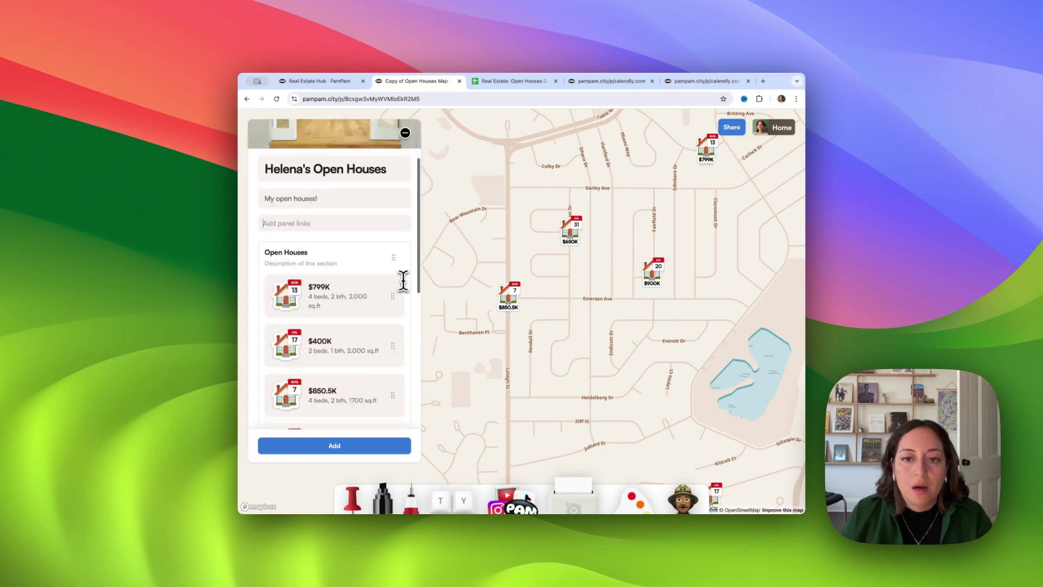
pyautogui.click(505, 81)
pyautogui.click(415, 81)
pyautogui.scroll(-10, 356, 257)
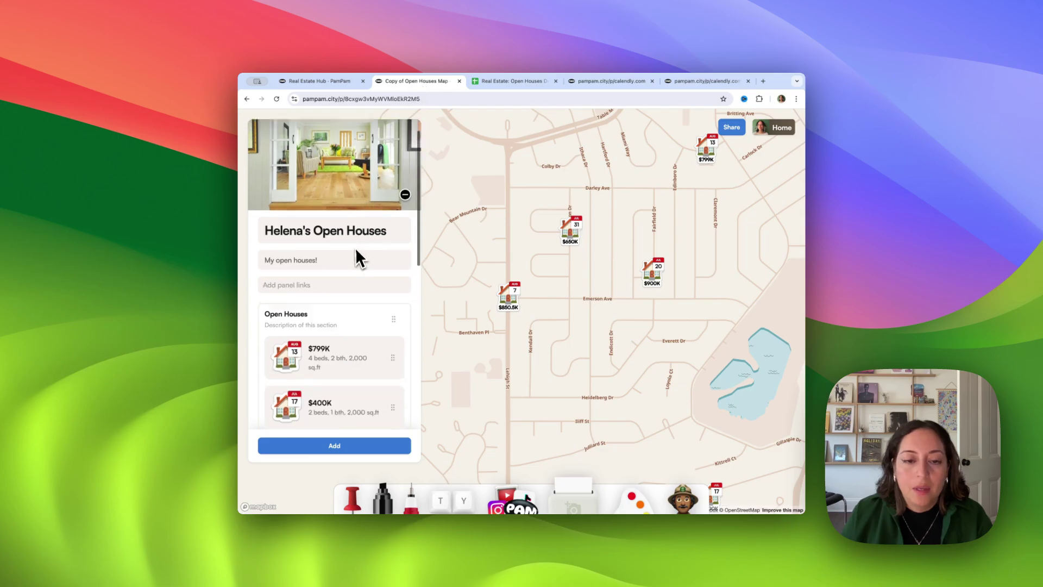
pyautogui.click(507, 297)
pyautogui.click(449, 319)
# Delete the "About this template" section from the copied map
pyautogui.scroll(-5, 376, 301)
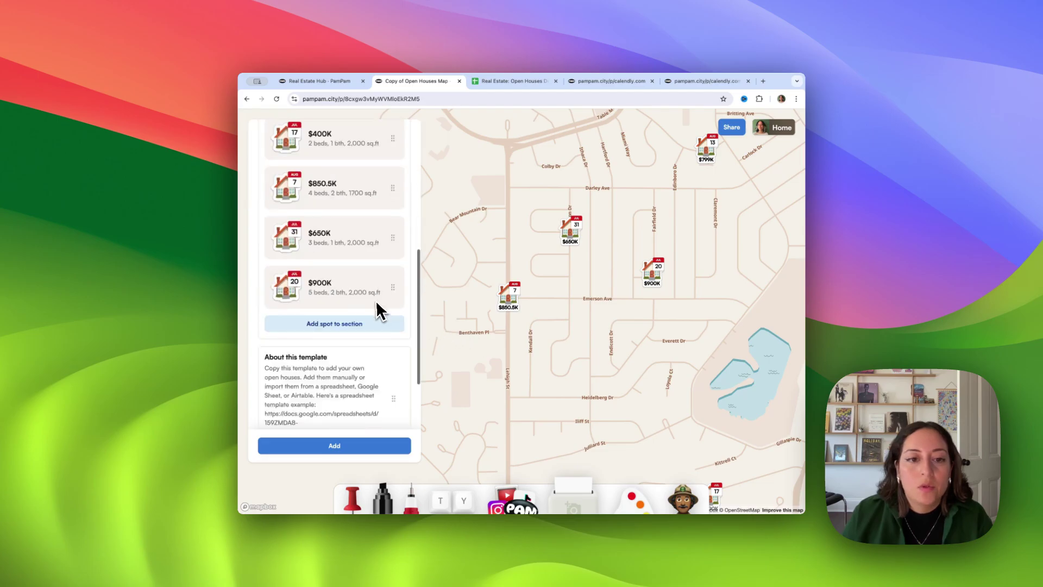
pyautogui.scroll(-3, 375, 301)
pyautogui.scroll(10, 373, 300)
pyautogui.scroll(-10, 374, 299)
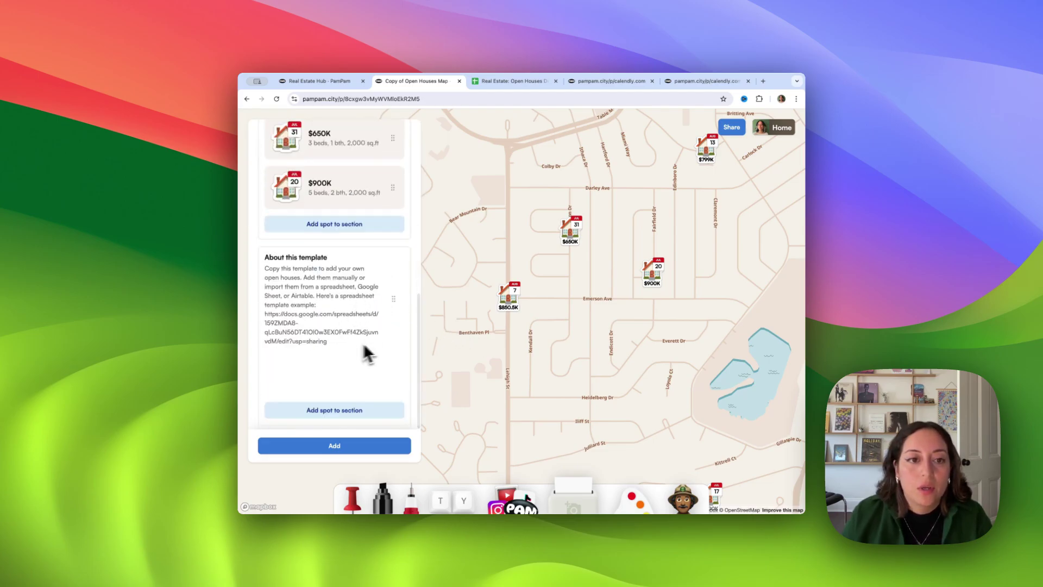
pyautogui.click(394, 298)
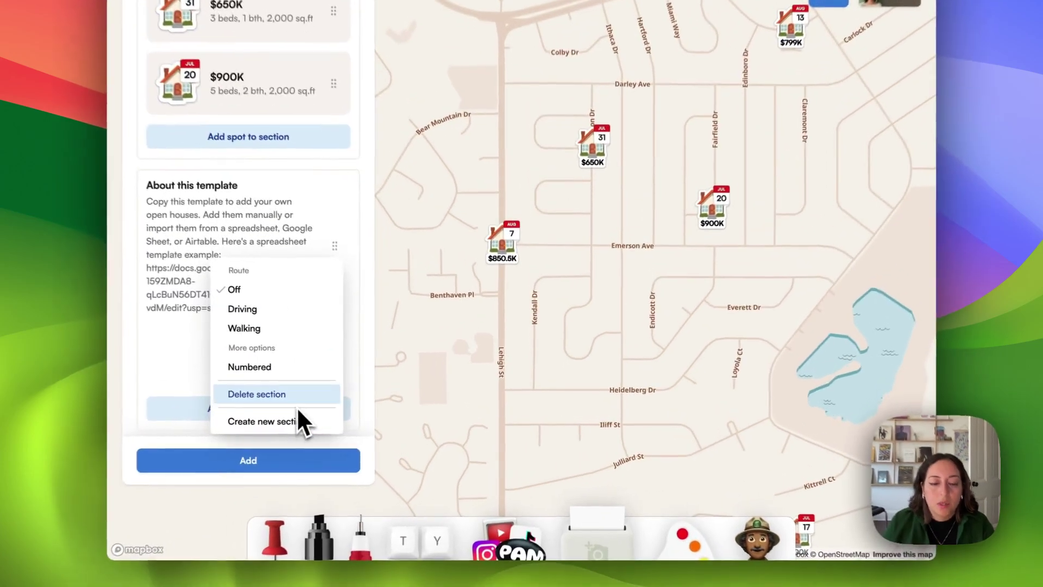
pyautogui.click(365, 397)
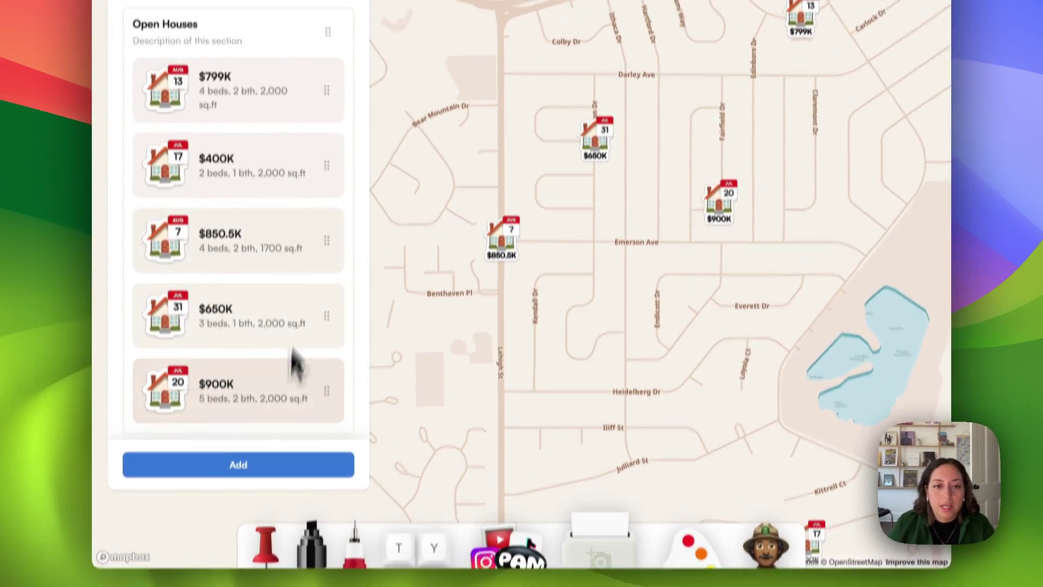
# Remove all of the template's spots from the map using the "Remove all spots" command
pyautogui.scroll(1, 327, 255)
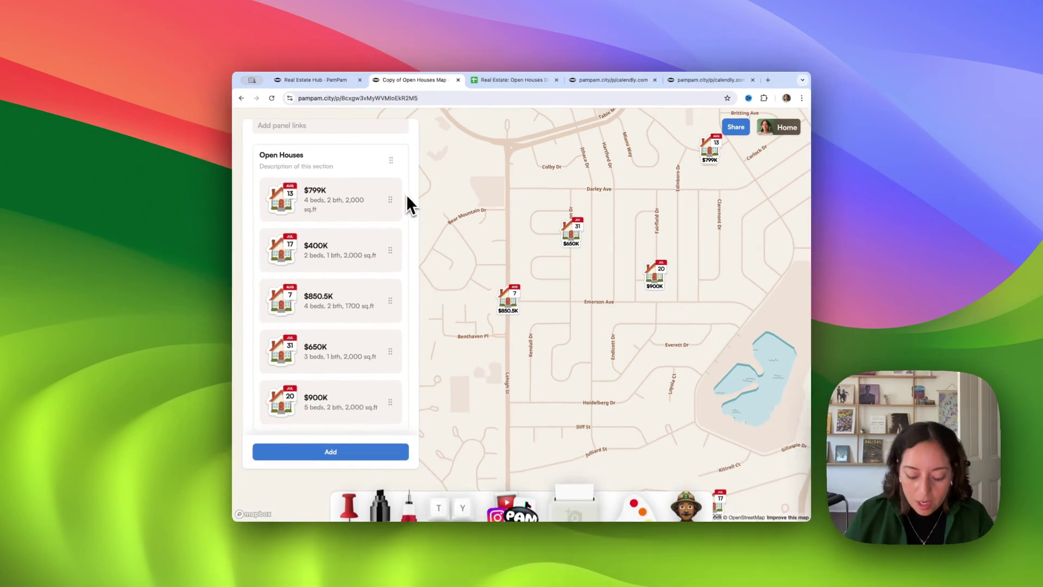
pyautogui.click(329, 505)
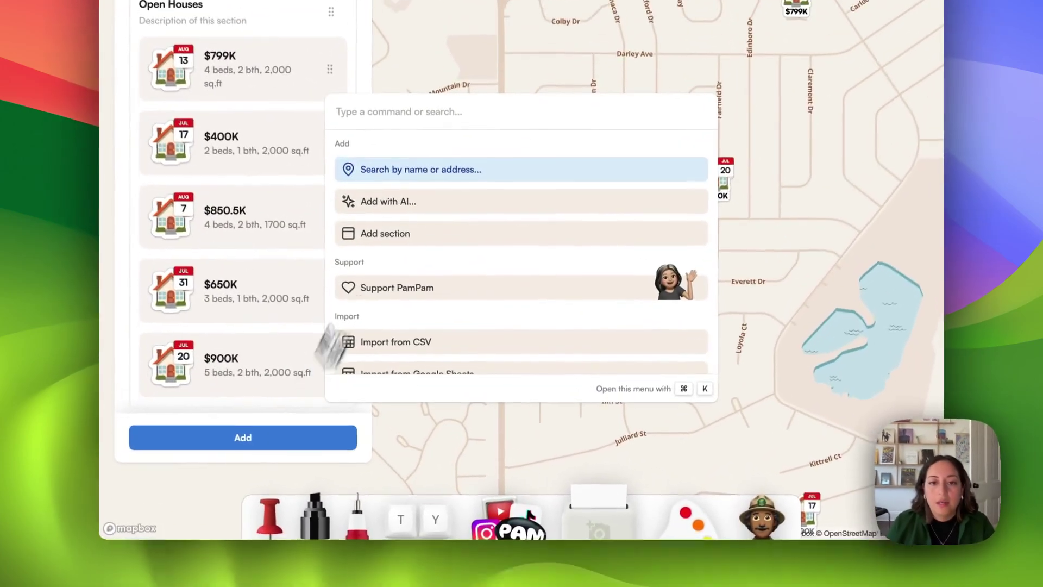
pyautogui.write('re')
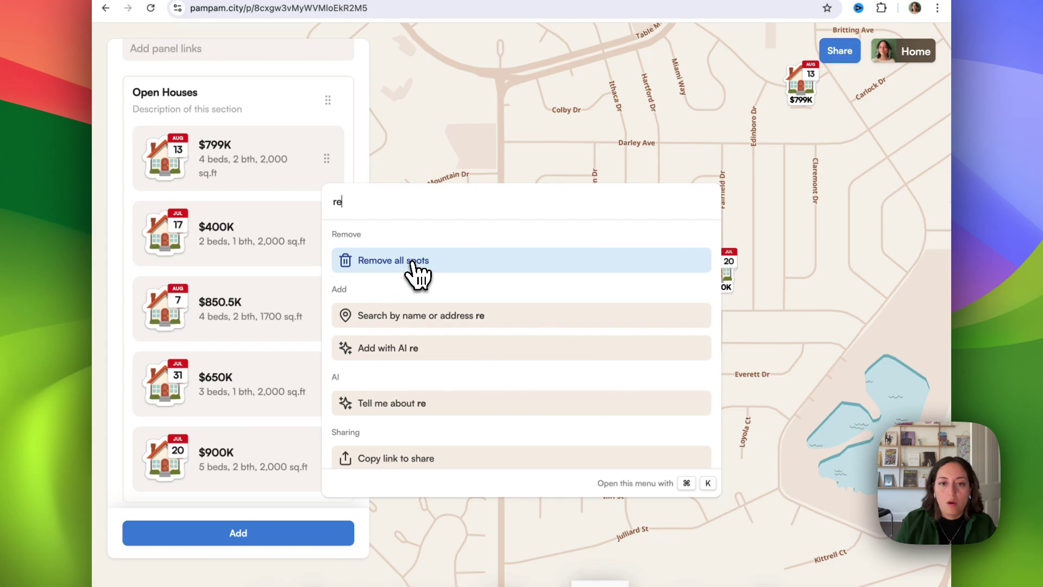
pyautogui.click(416, 262)
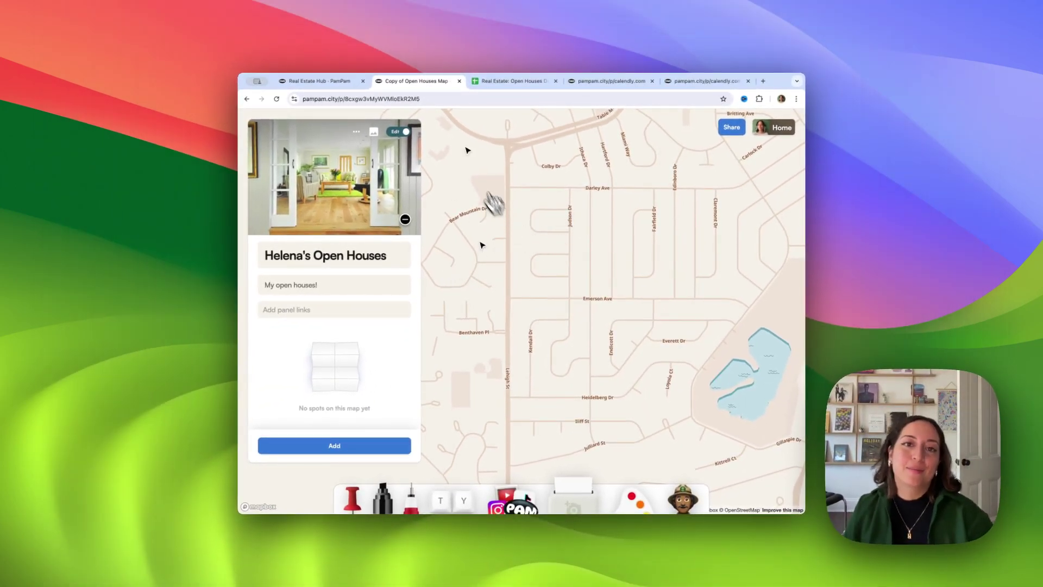
# Switch to the Real Estate: Open Houses Demo Google Sheet and examine its layout and the Display Type column
pyautogui.click(508, 81)
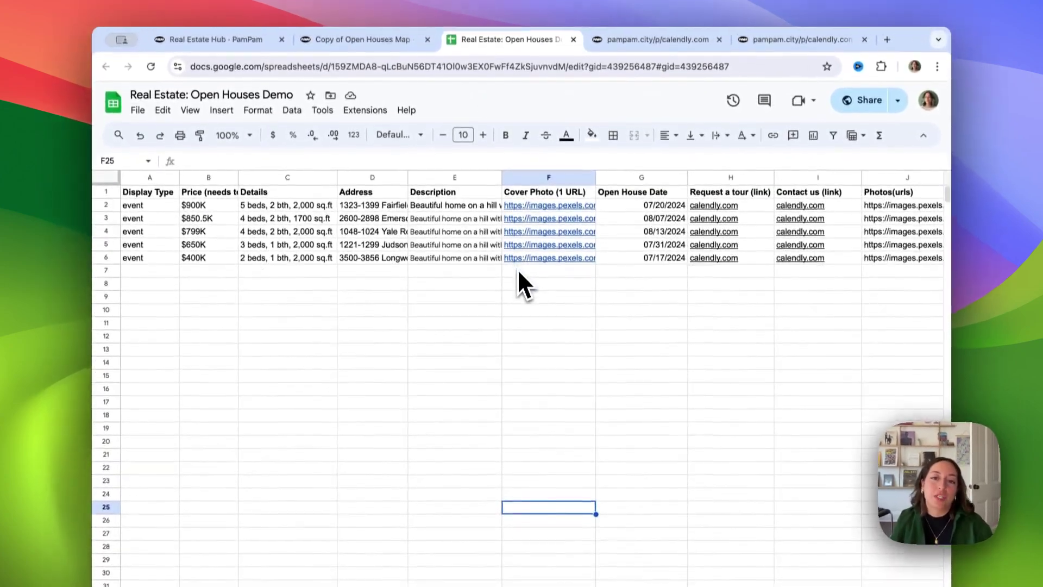
pyautogui.hscroll(3, 517, 262)
pyautogui.hscroll(-3, 517, 263)
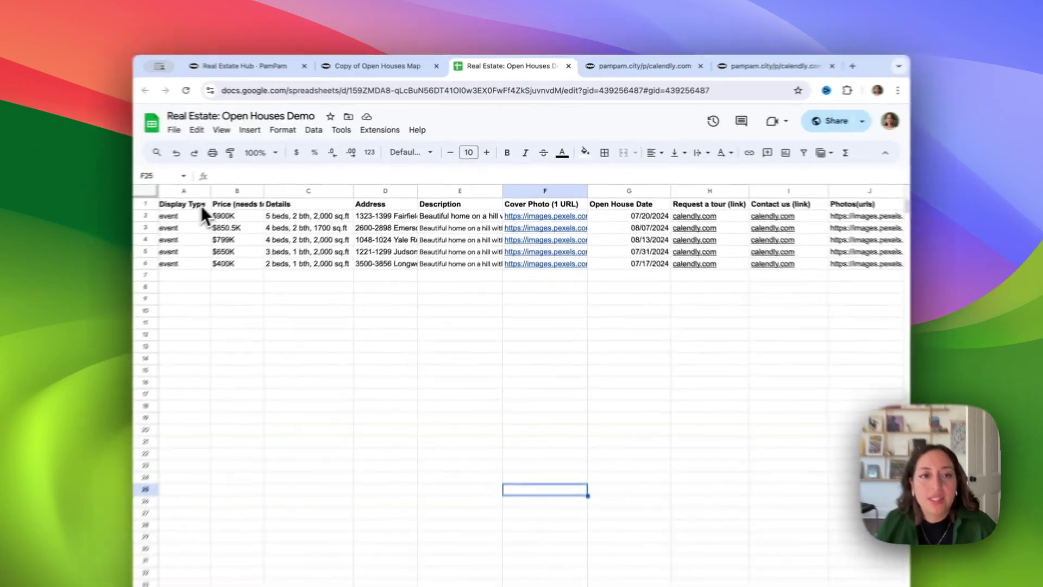
pyautogui.click(279, 183)
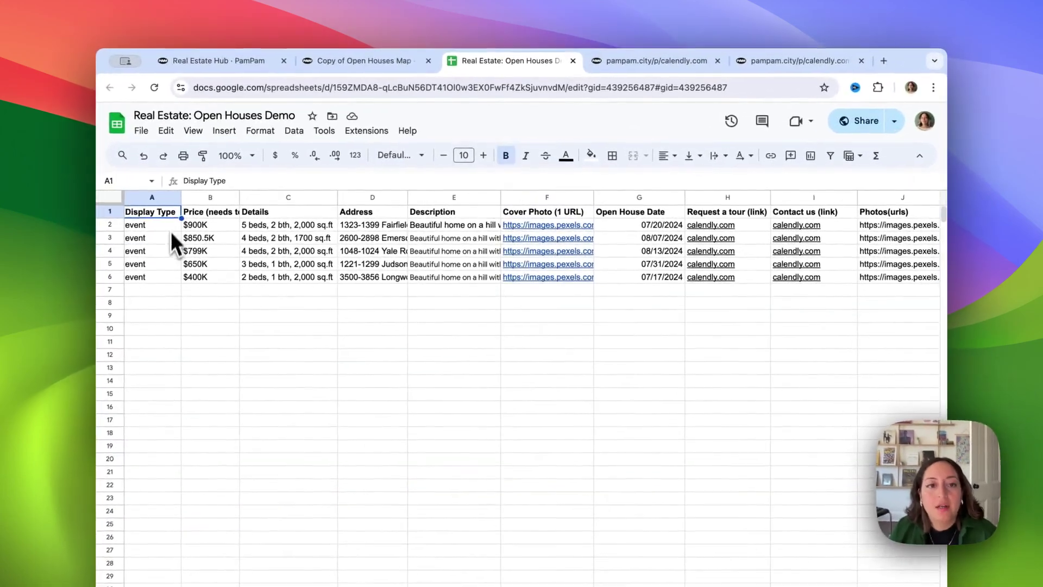
pyautogui.click(282, 207)
pyautogui.press('Down')
pyautogui.press('Down')
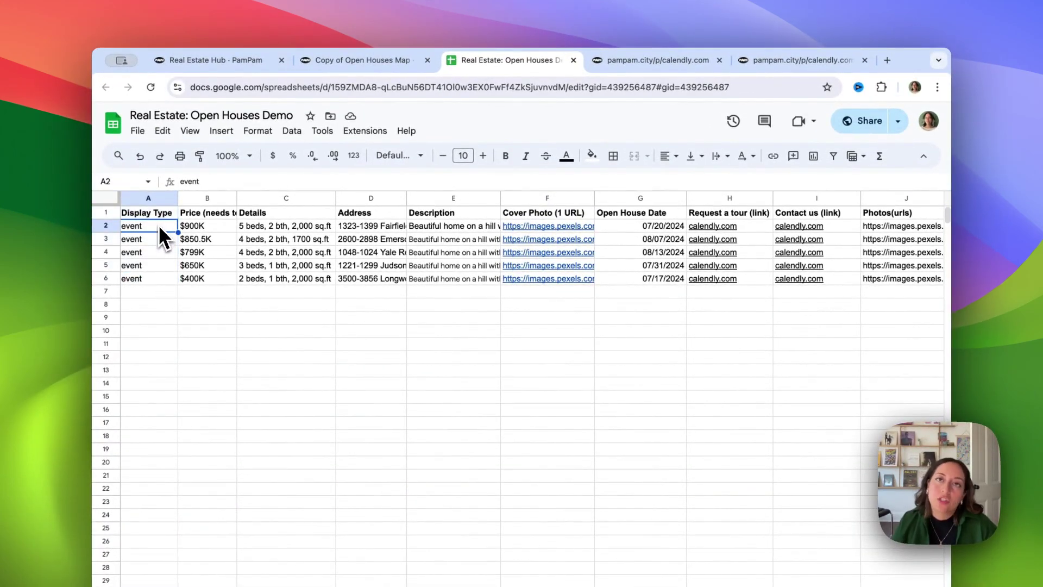
pyautogui.click(159, 225)
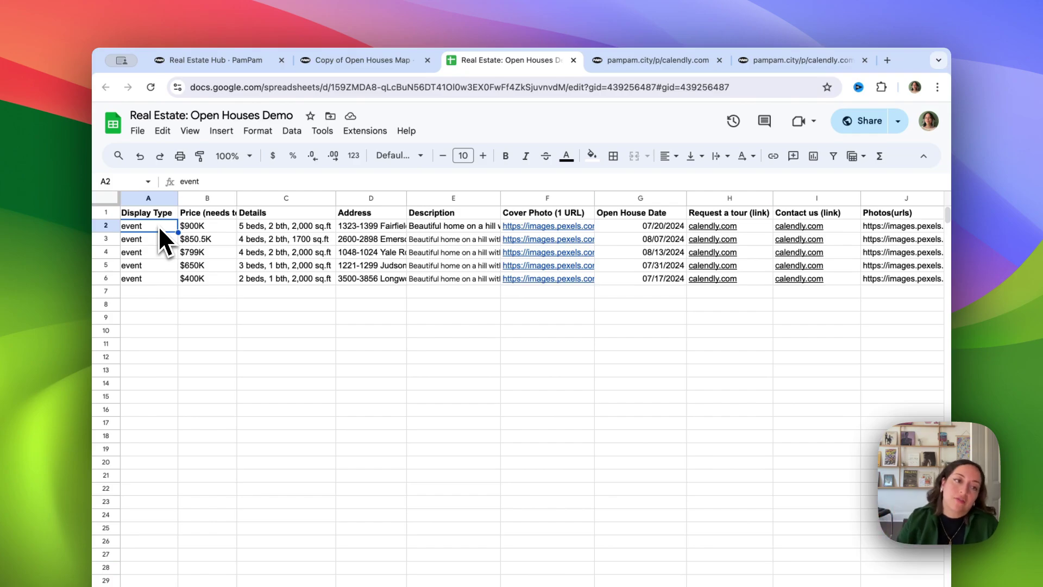
# Examine the Price, Details, Address, Description and Cover Photo entries of the example listings
pyautogui.moveTo(196, 231); pyautogui.dragTo(195, 294)
pyautogui.click(284, 241)
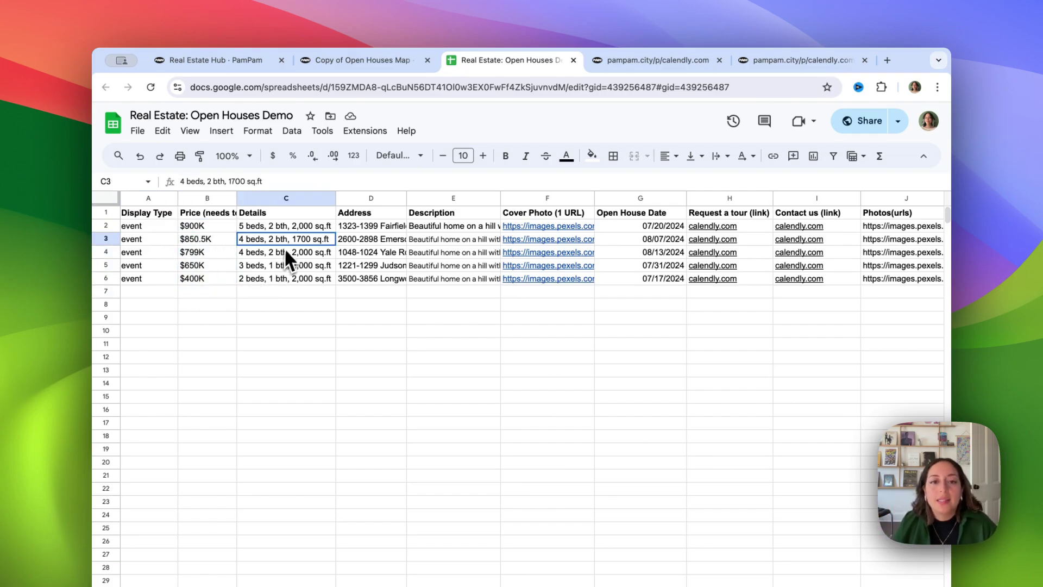
pyautogui.moveTo(285, 248); pyautogui.dragTo(283, 288)
pyautogui.click(283, 281)
pyautogui.click(379, 241)
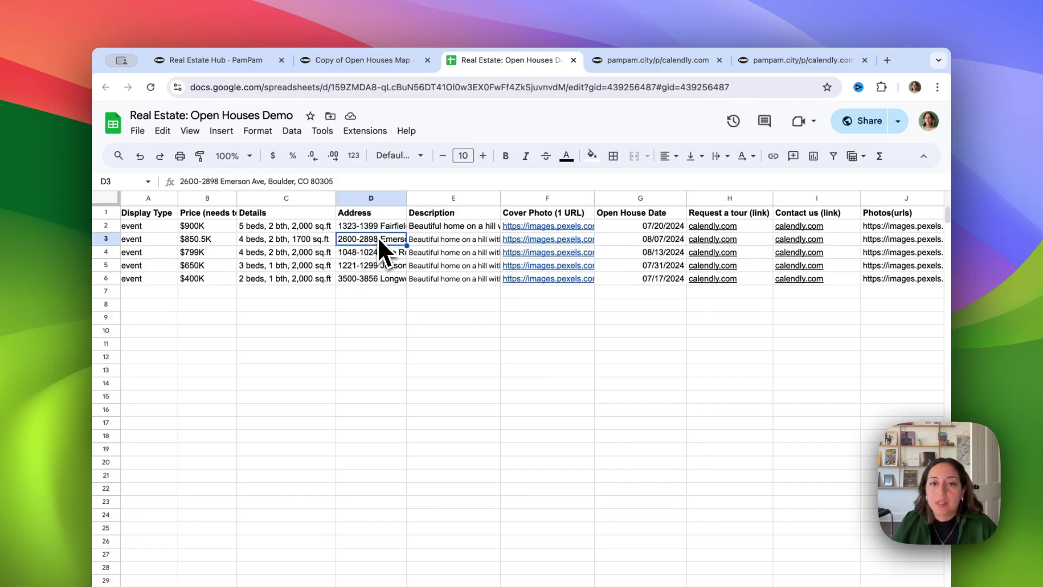
pyautogui.click(383, 228)
pyautogui.click(461, 241)
pyautogui.hscroll(1, 467, 255)
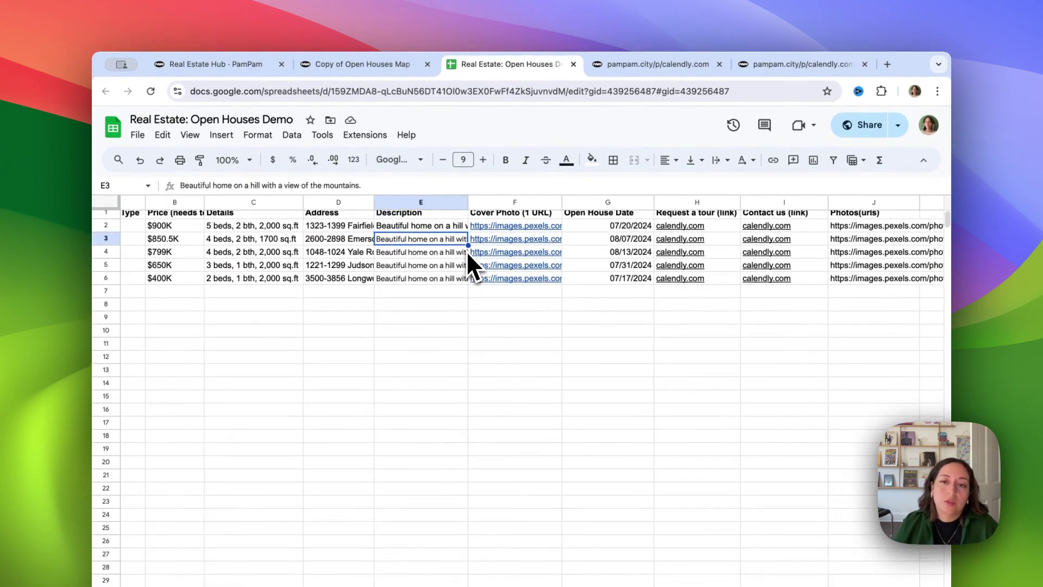
pyautogui.hscroll(1, 466, 250)
pyautogui.scroll(1, 466, 250)
pyautogui.click(483, 246)
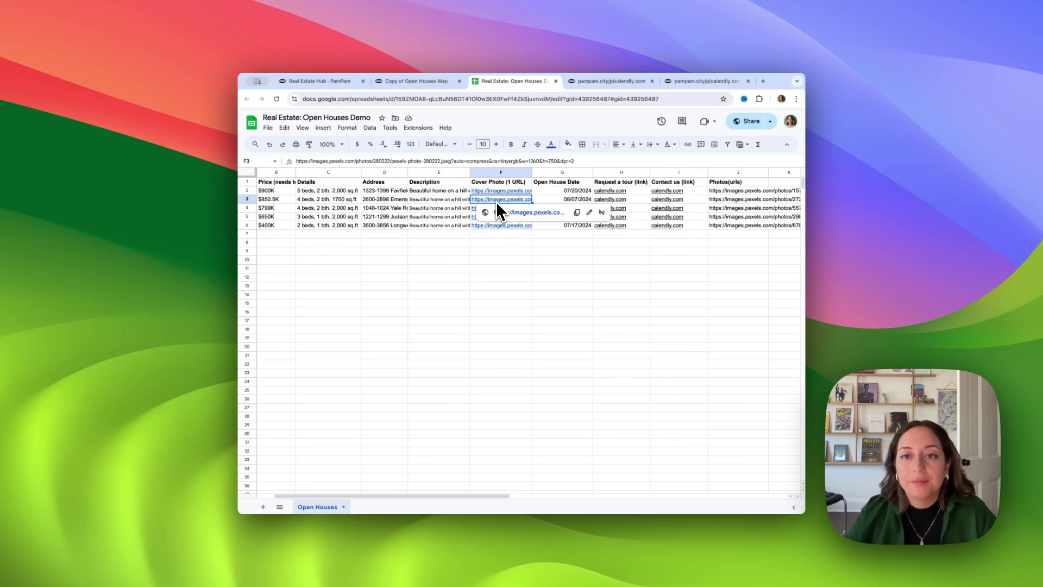
# Inspect the Open House Date, Request a tour and Contact us columns to see how dates and links are written
pyautogui.click(575, 200)
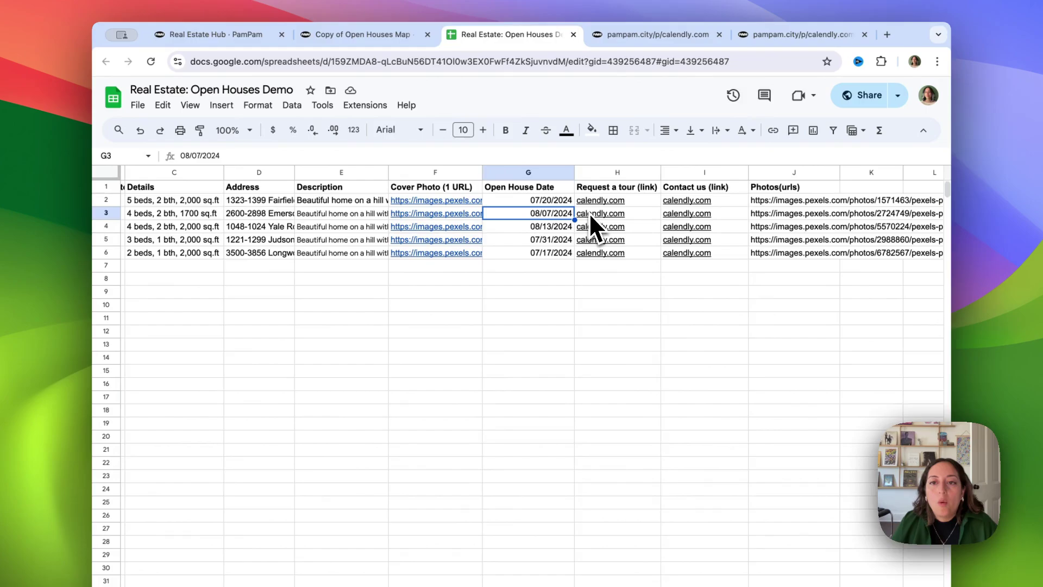
pyautogui.click(589, 213)
pyautogui.hscroll(3, 589, 213)
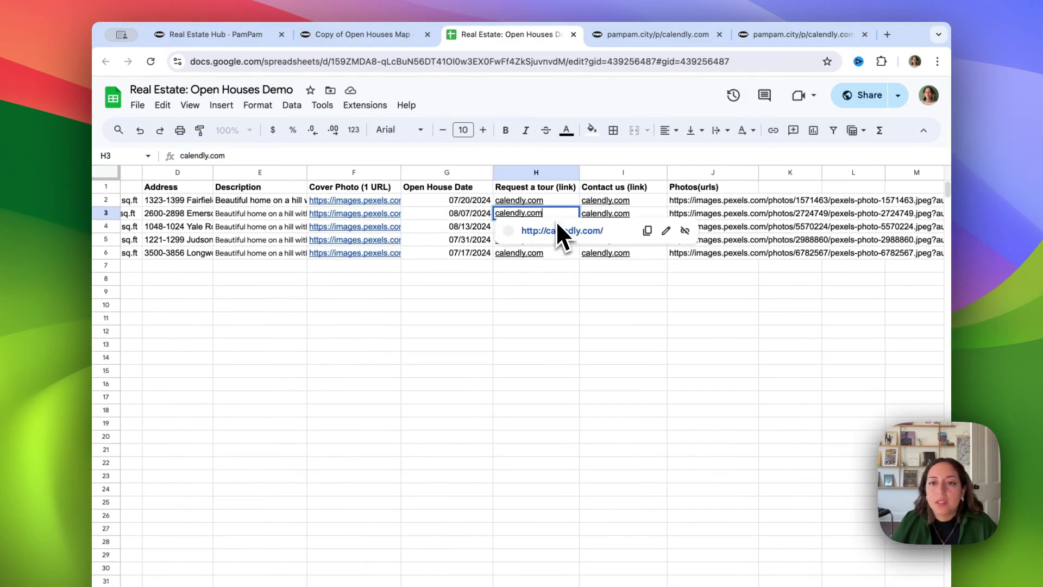
pyautogui.click(552, 354)
pyautogui.click(651, 228)
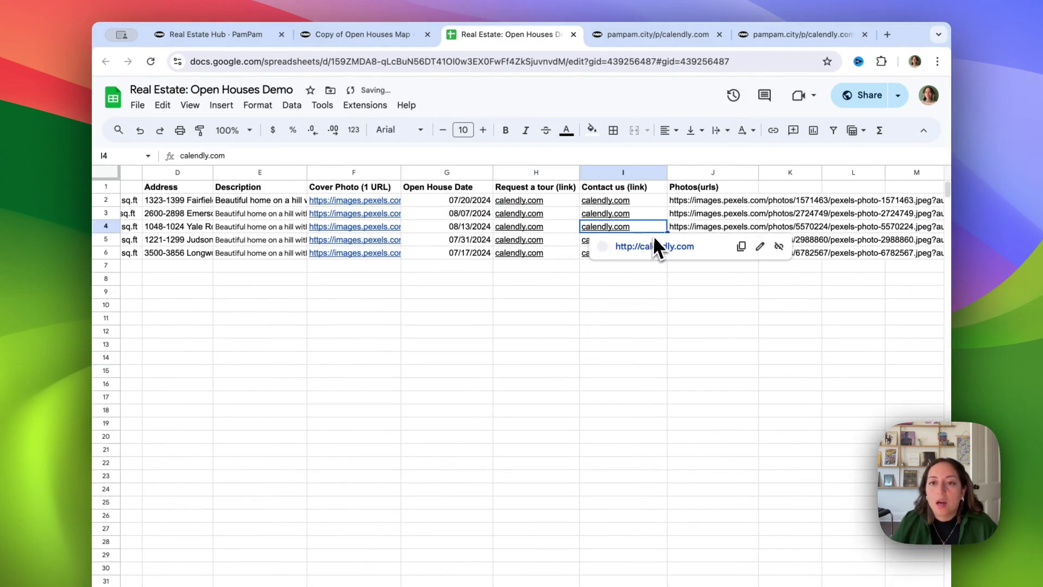
pyautogui.click(655, 318)
pyautogui.hscroll(2, 656, 323)
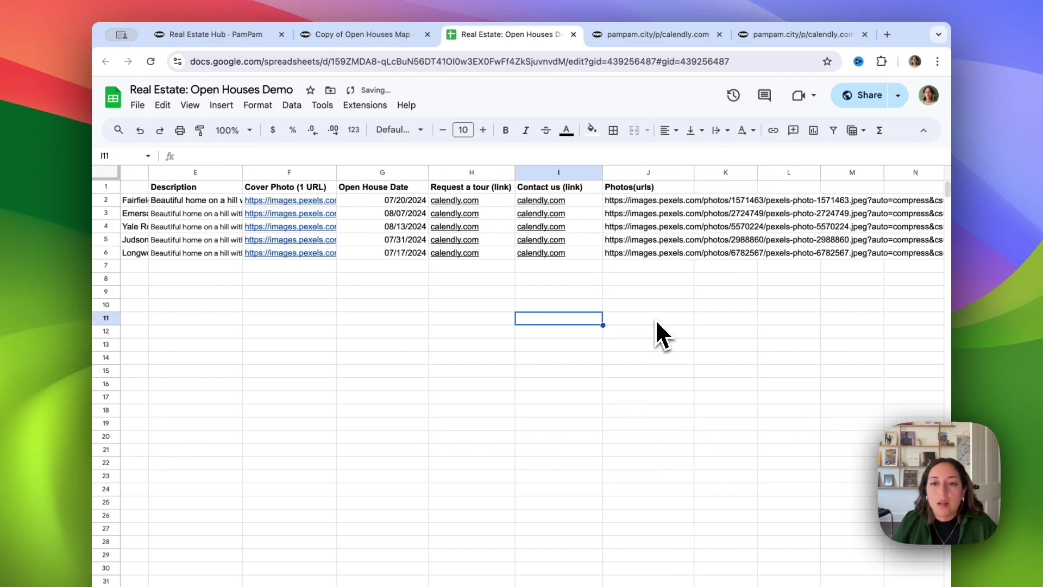
pyautogui.hscroll(1, 655, 319)
pyautogui.click(468, 204)
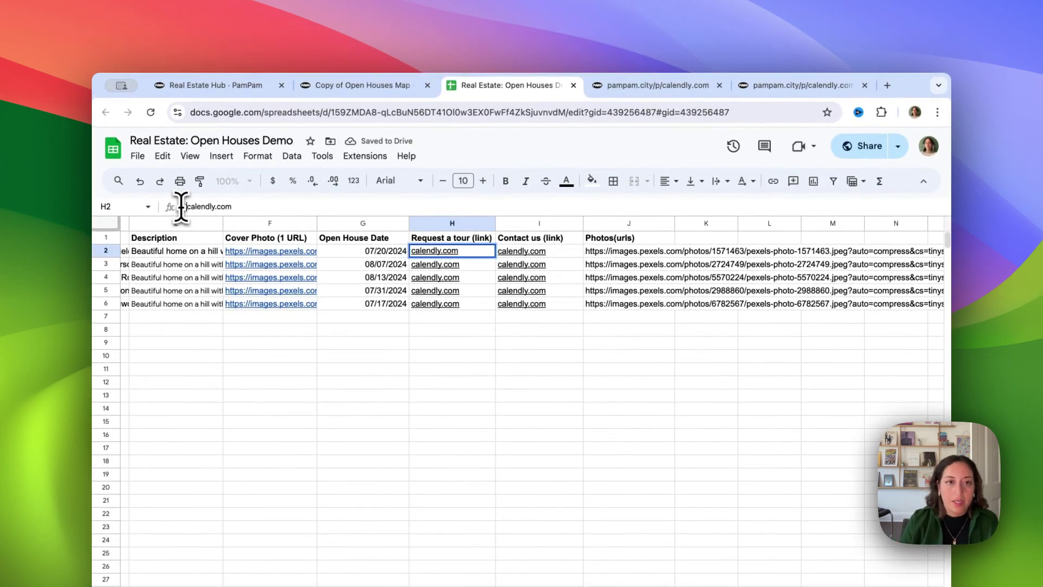
pyautogui.write('https://')
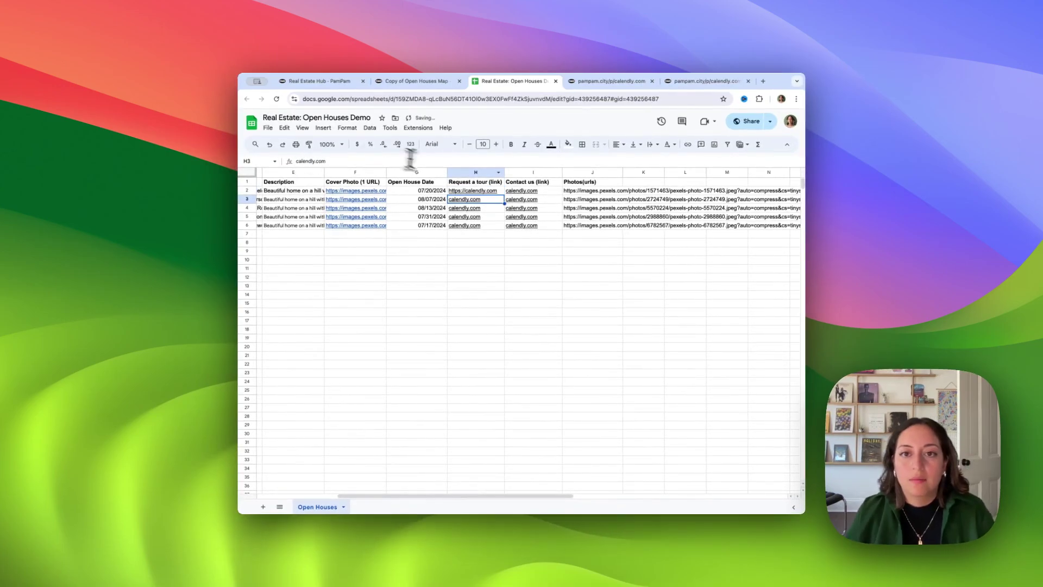
pyautogui.click(492, 191)
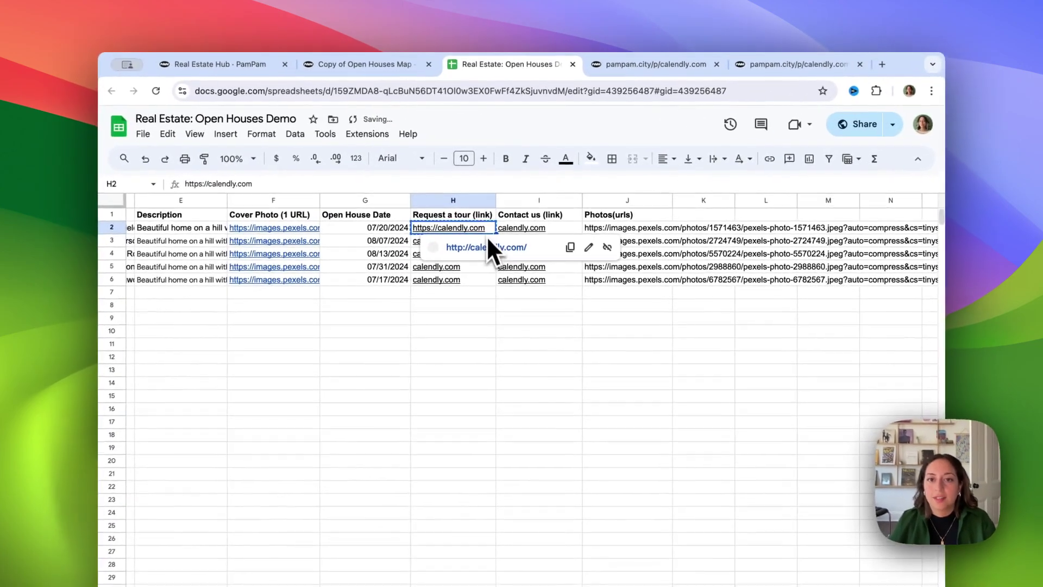
pyautogui.click(481, 280)
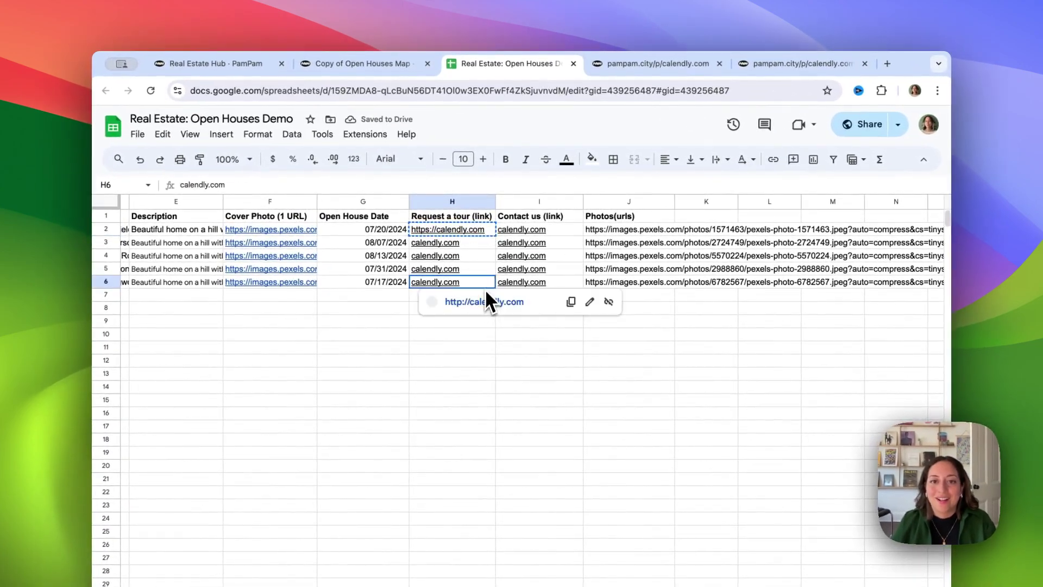
pyautogui.keyDown('shift'); pyautogui.click(468, 242); pyautogui.keyUp('shift')
pyautogui.write('https://calendly.com https://calendly.com https://calendly.com https://calendly.com')
pyautogui.moveTo(520, 232); pyautogui.dragTo(569, 278)
pyautogui.write('https://calendly.com https://calendly.com https://calendly.com https://calendly.com https://calendly.com')
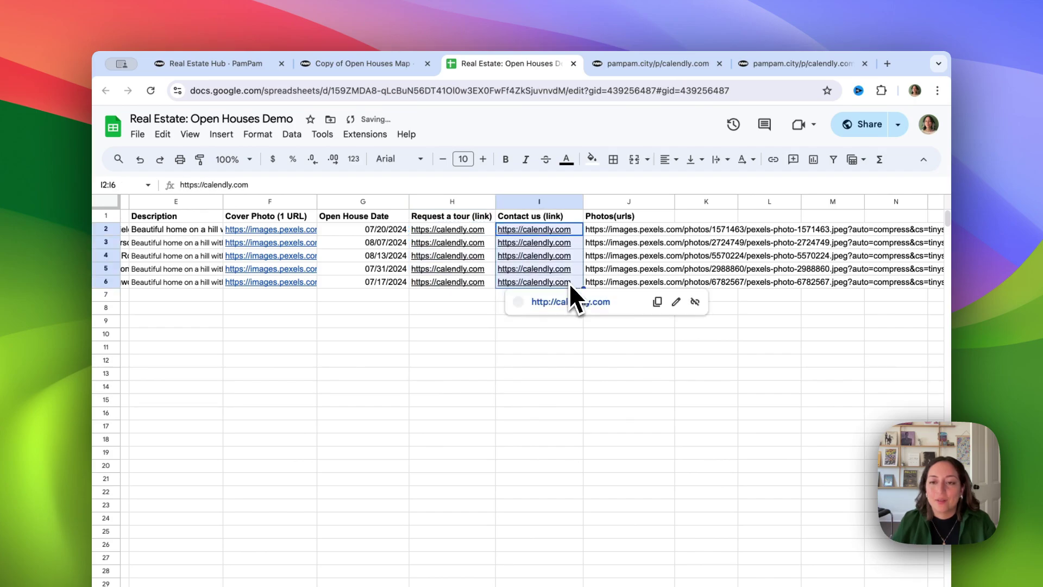
# Examine how the Photos(urls) column lists several comma-separated image URLs per listing, and look over the whole sheet
pyautogui.click(613, 346)
pyautogui.hscroll(3, 614, 347)
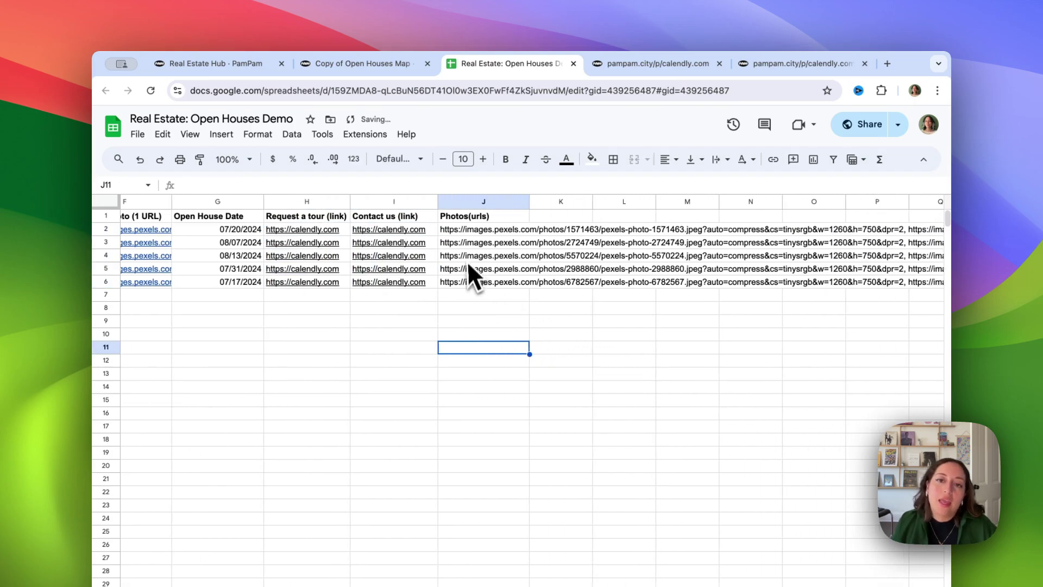
pyautogui.click(469, 233)
pyautogui.hscroll(3, 469, 232)
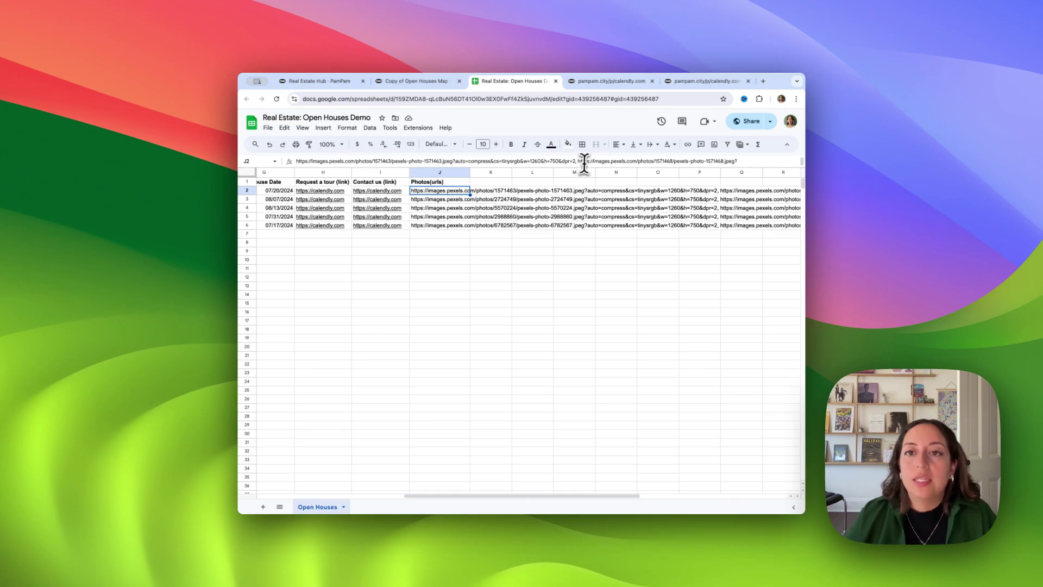
pyautogui.moveTo(579, 161); pyautogui.dragTo(416, 167)
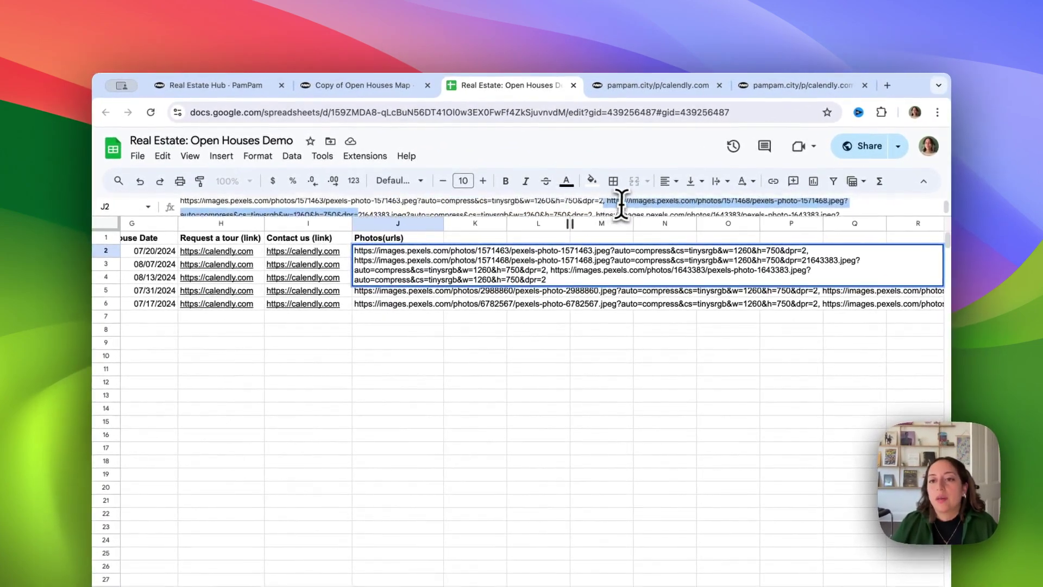
pyautogui.click(728, 369)
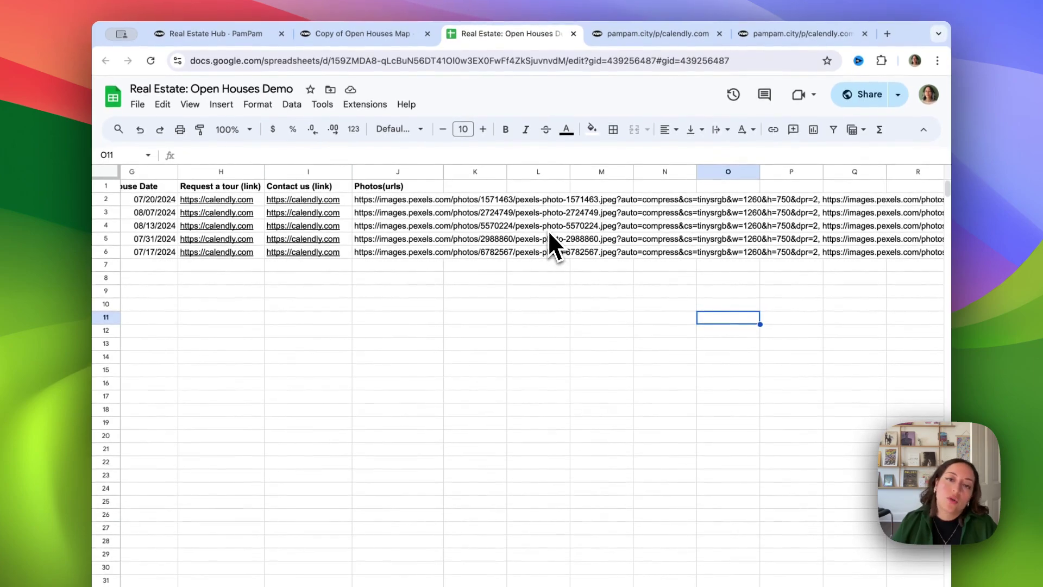
pyautogui.hscroll(10, 549, 234)
pyautogui.hscroll(-15, 547, 231)
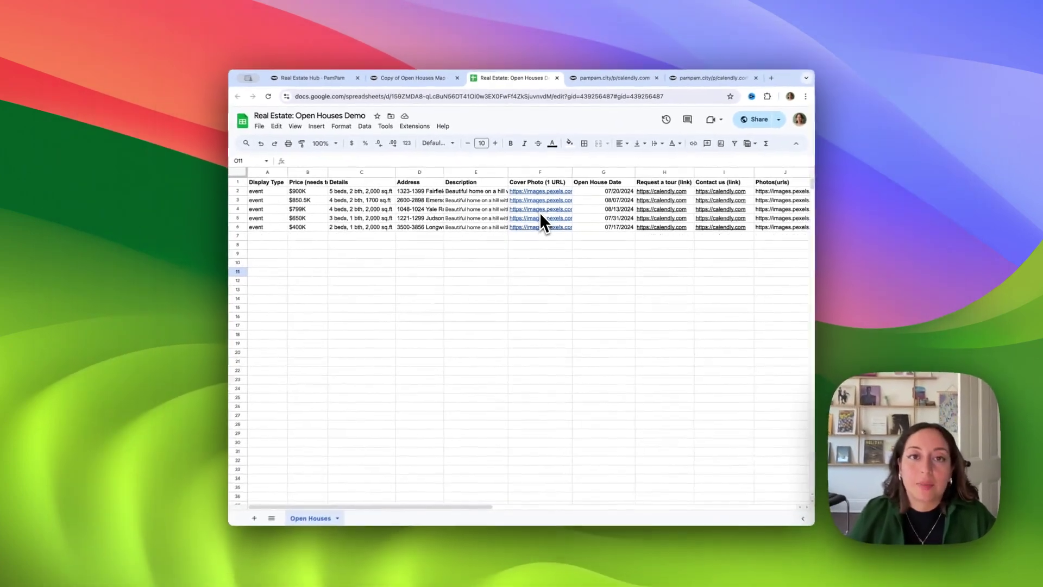
# Open the sharing settings of the Real Estate: Open Houses Demo sheet and copy its link
pyautogui.moveTo(539, 216)
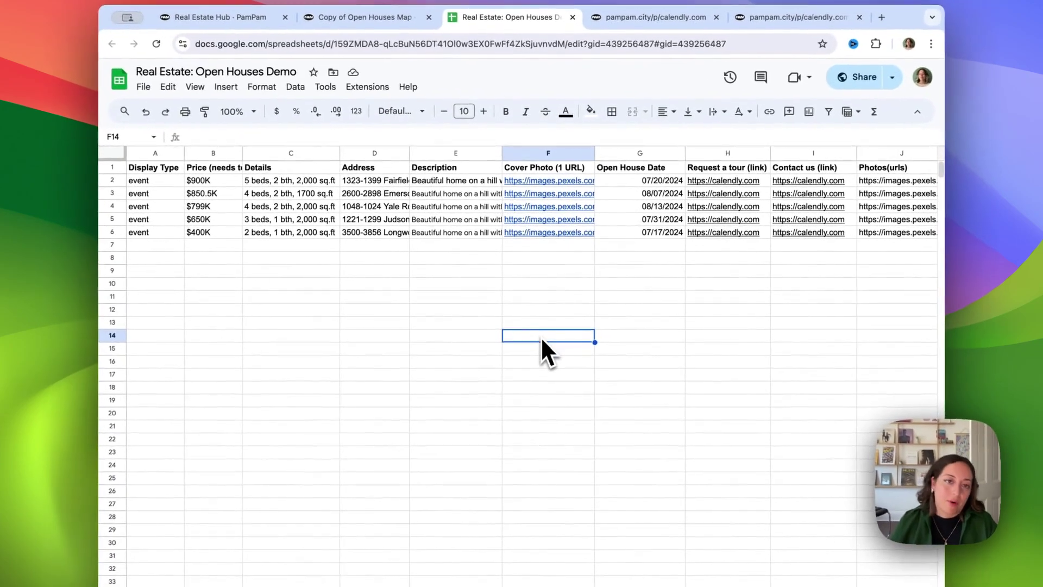
pyautogui.click(535, 296)
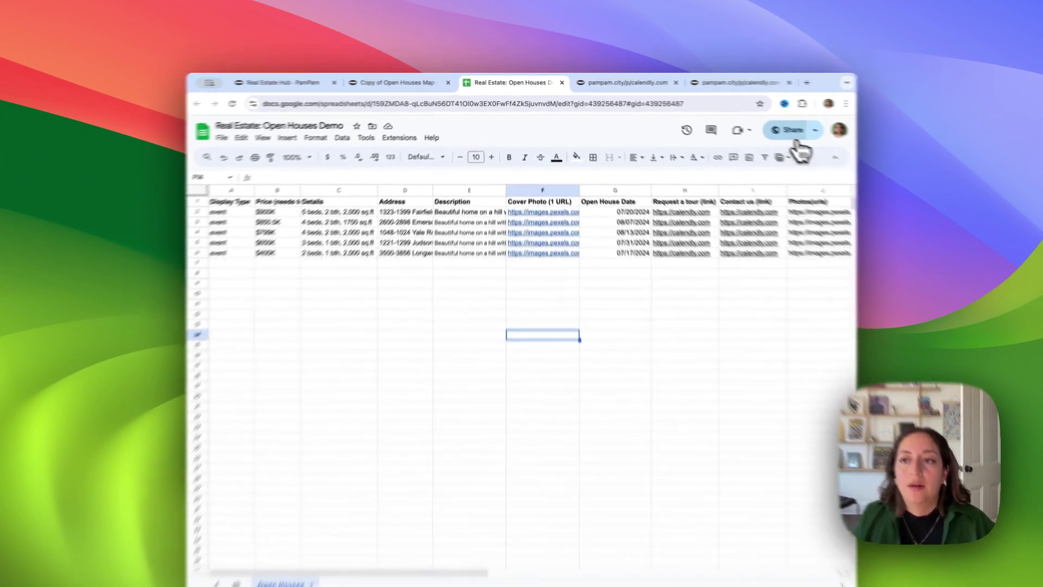
pyautogui.click(748, 121)
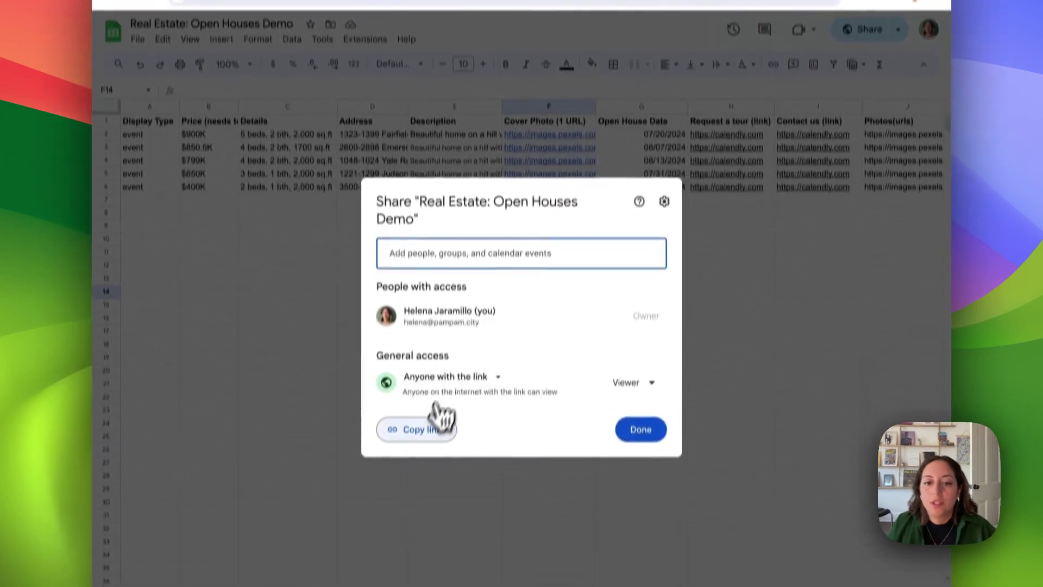
pyautogui.click(424, 430)
pyautogui.click(305, 400)
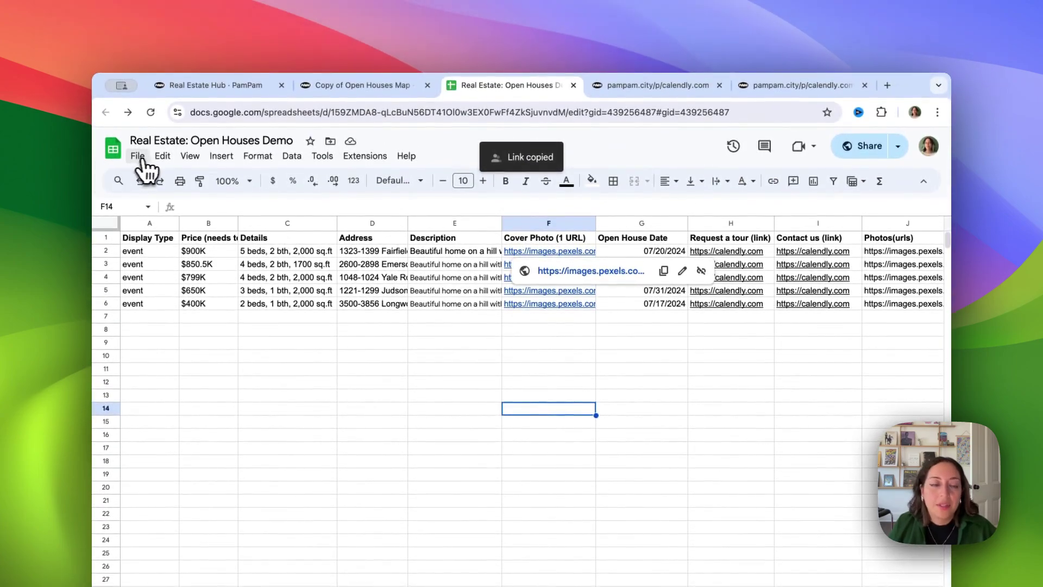
pyautogui.click(139, 158)
pyautogui.click(512, 433)
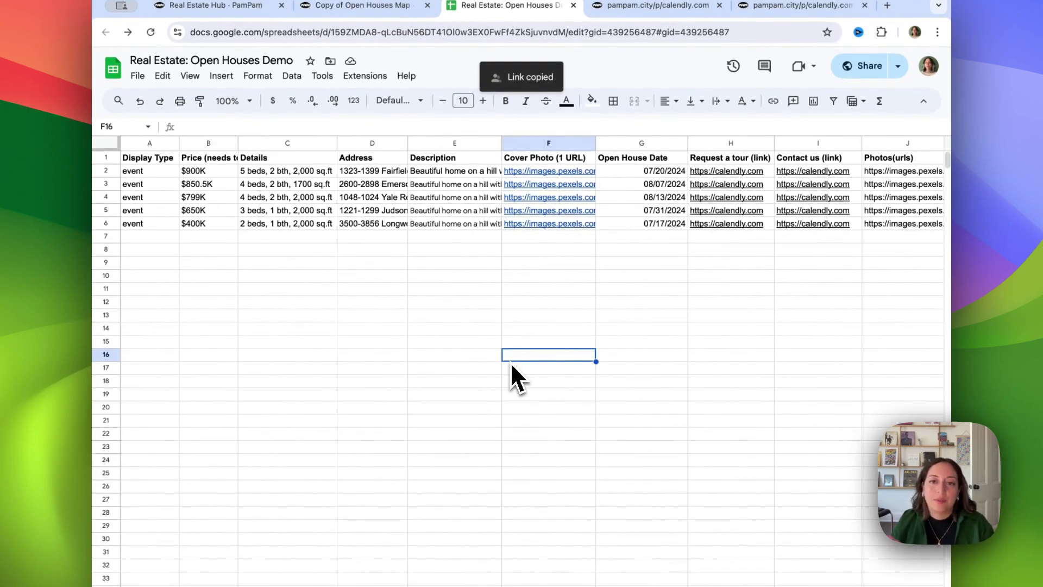
pyautogui.click(137, 75)
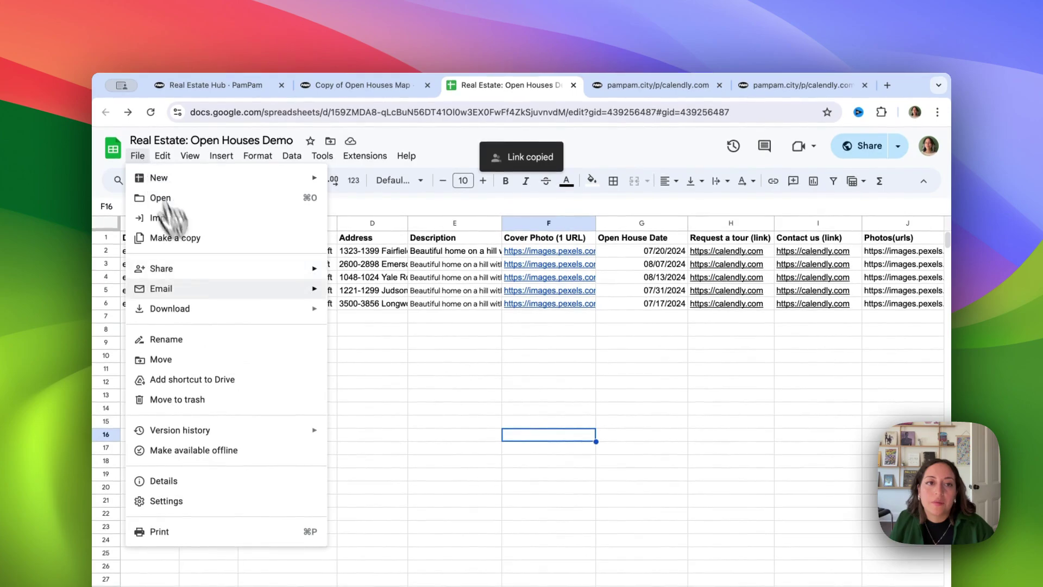
pyautogui.press('Escape')
# Copy the sheet's sharing link again and switch to the Copy of Open Houses Map in PamPam
pyautogui.click(863, 146)
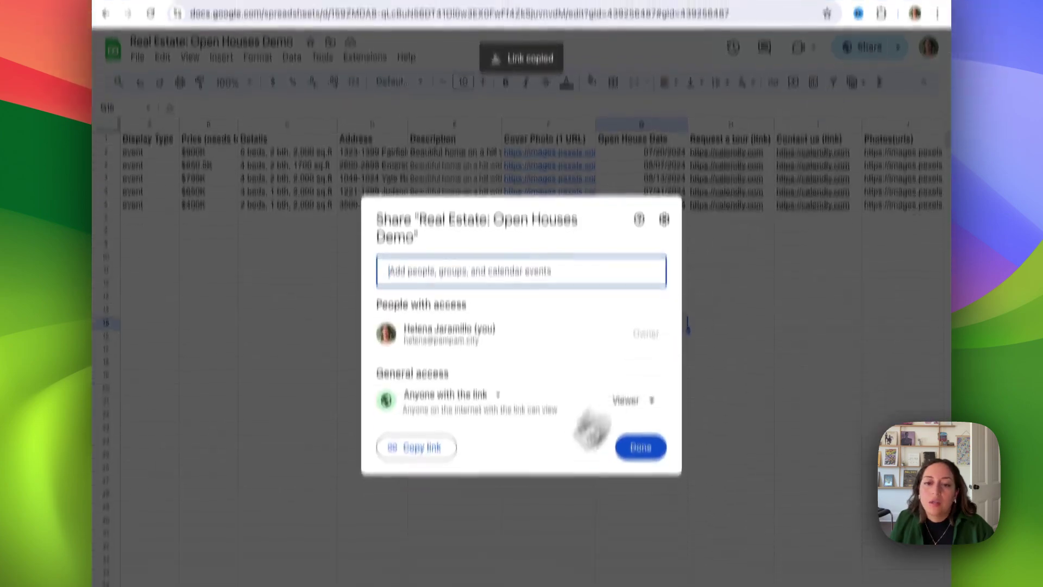
pyautogui.click(416, 447)
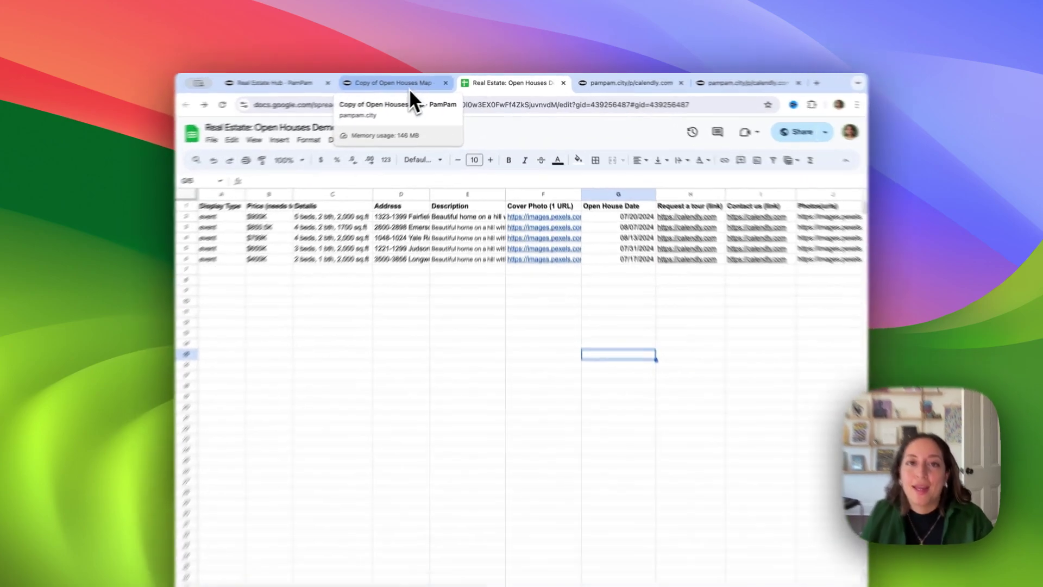
pyautogui.click(427, 83)
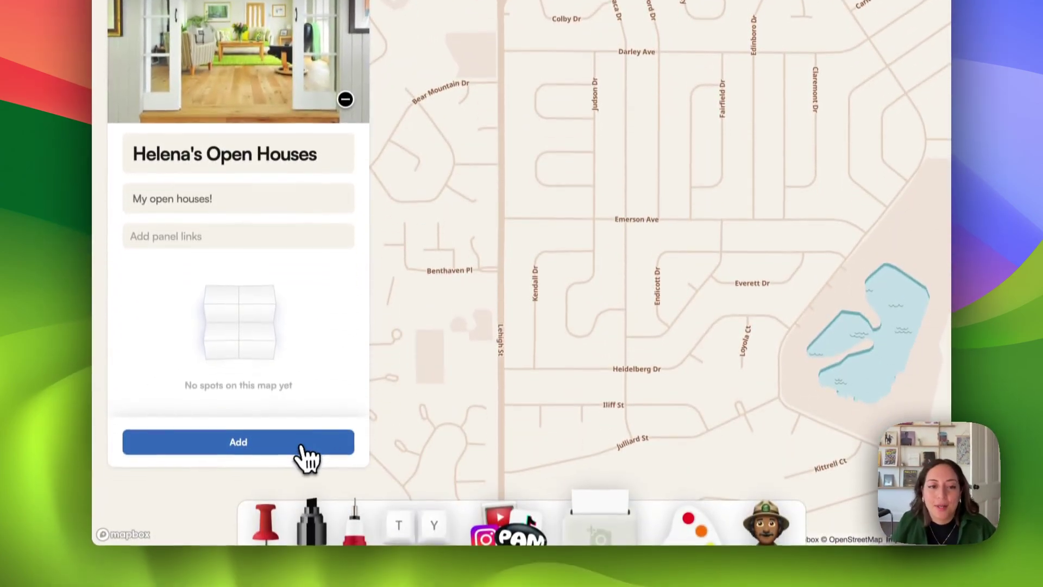
# Start adding content with Import from Google Sheets and paste the copied sheet link as the Google Sheet URL
pyautogui.click(296, 530)
pyautogui.press('Down')
pyautogui.press('Down')
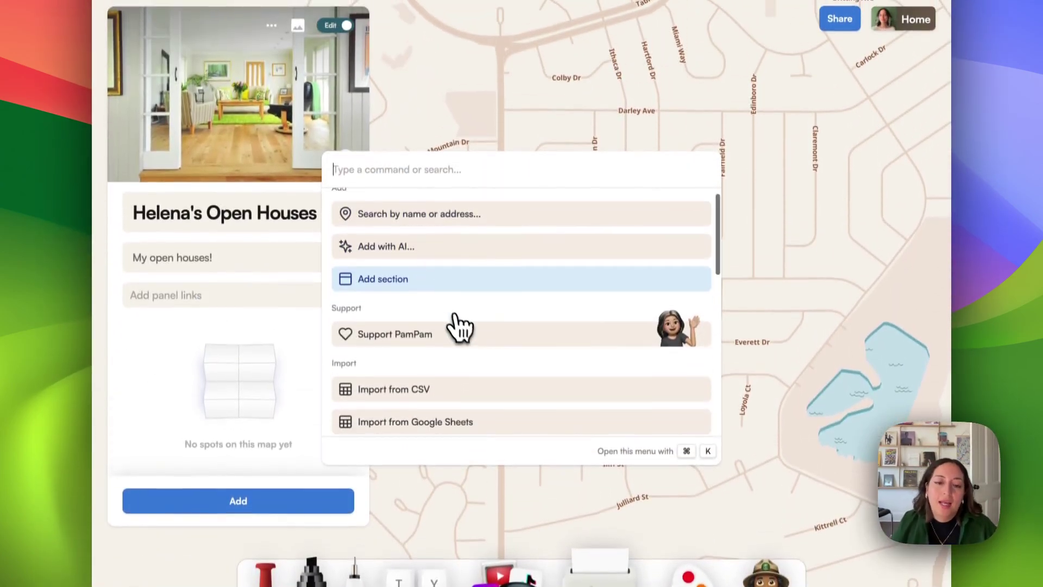
pyautogui.scroll(-5, 456, 320)
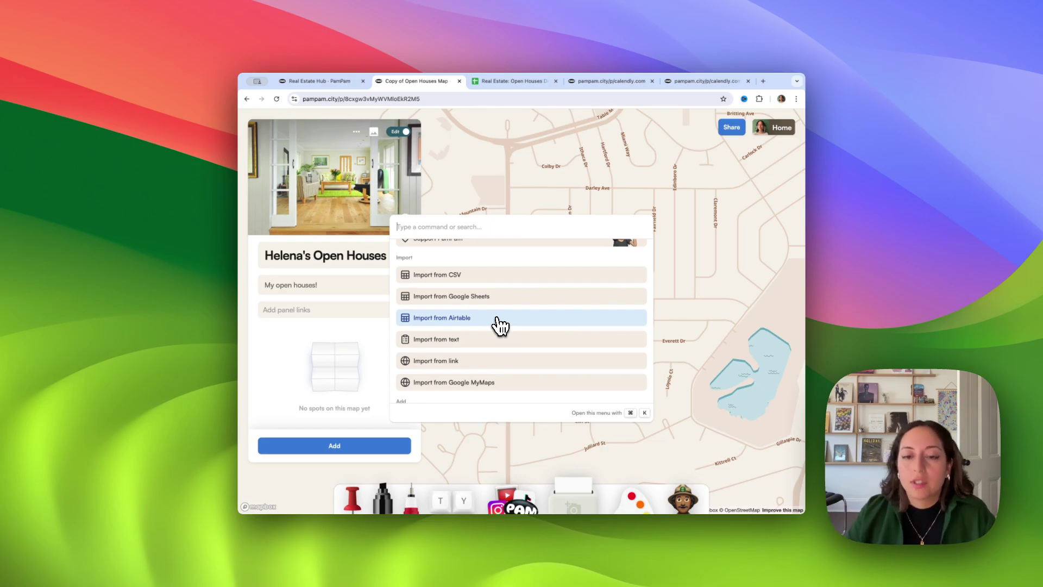
pyautogui.click(489, 302)
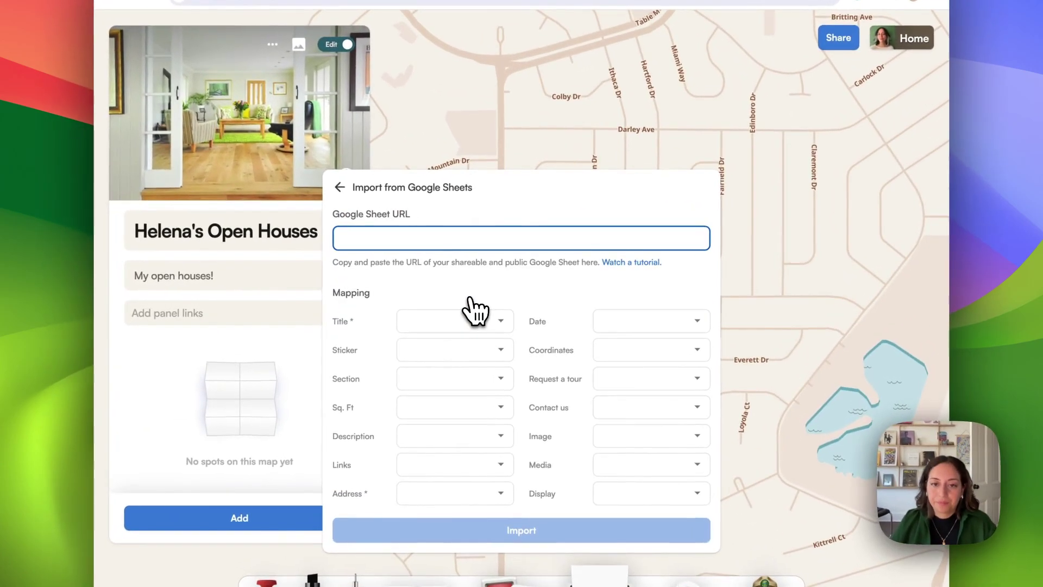
pyautogui.press('super+v')
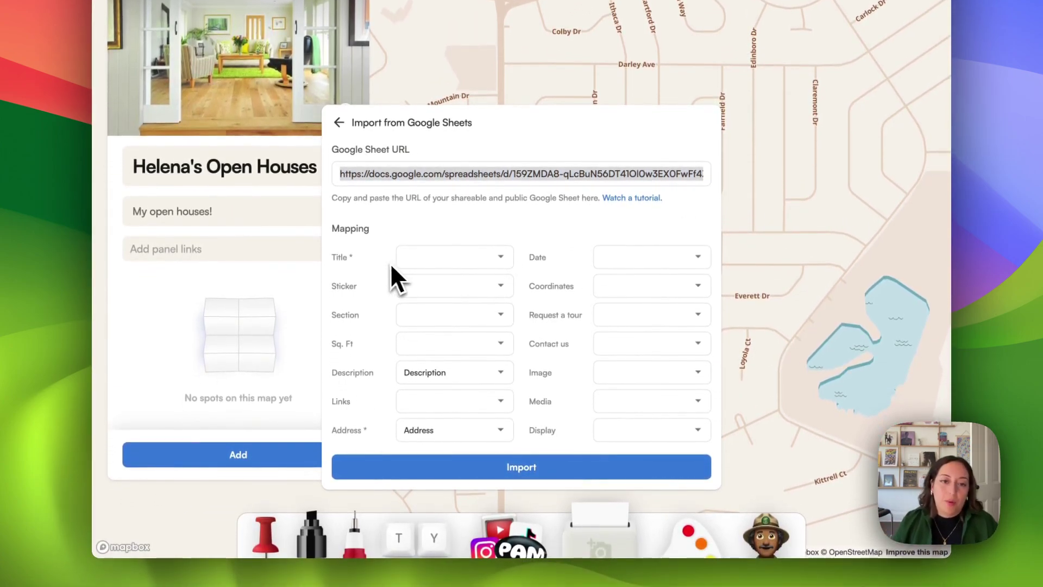
# In the import mapping, assign Price (needs to be unique) to Title and Details to Sq. Ft
pyautogui.click(433, 256)
pyautogui.click(438, 286)
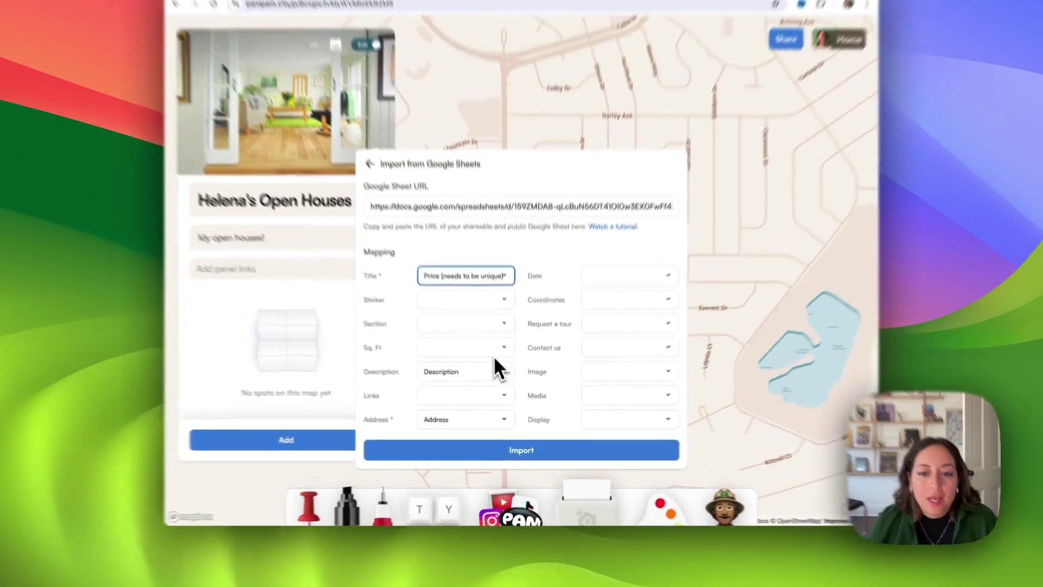
pyautogui.click(499, 372)
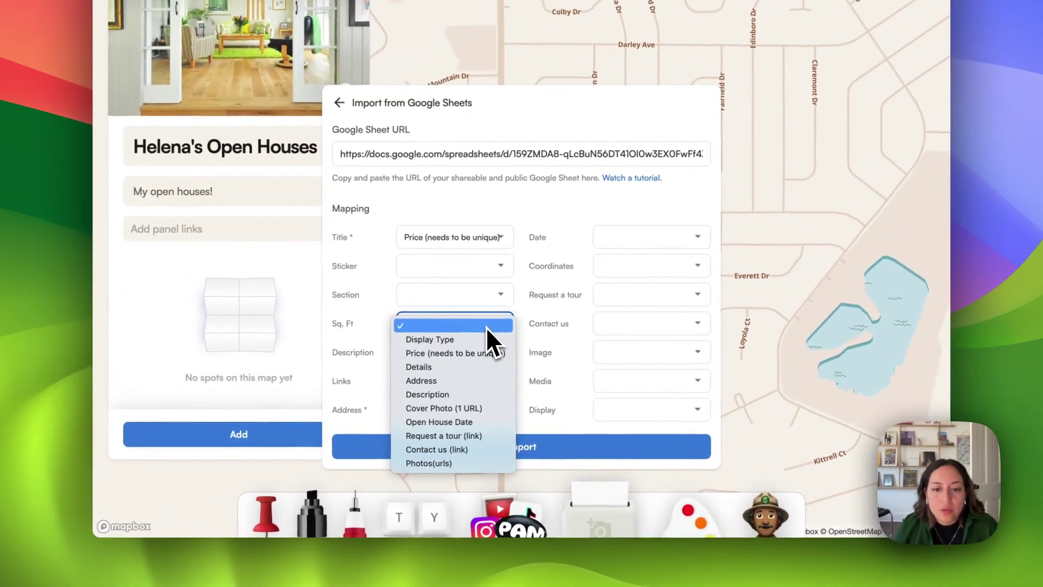
pyautogui.click(506, 328)
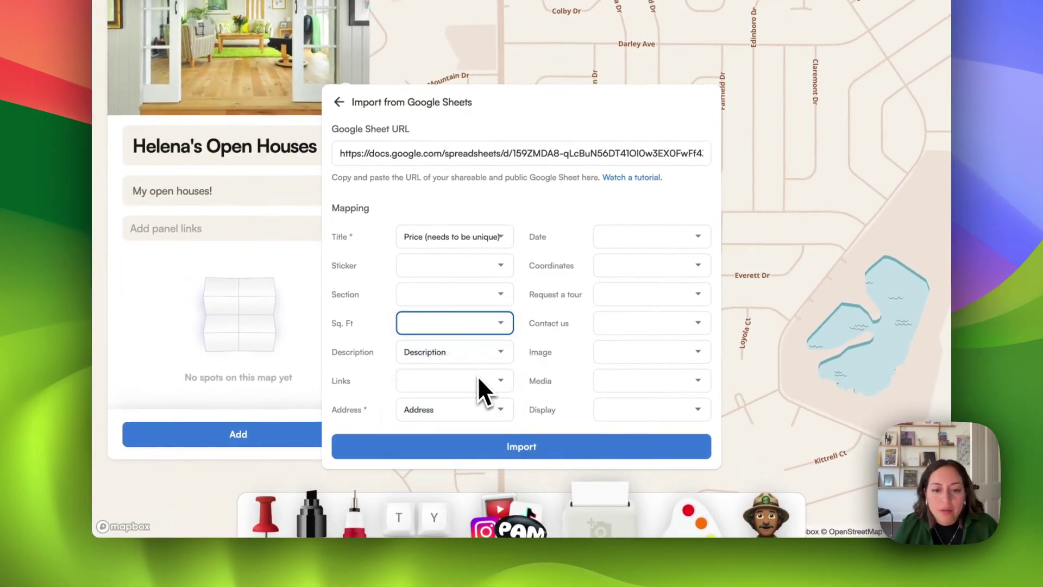
pyautogui.click(471, 389)
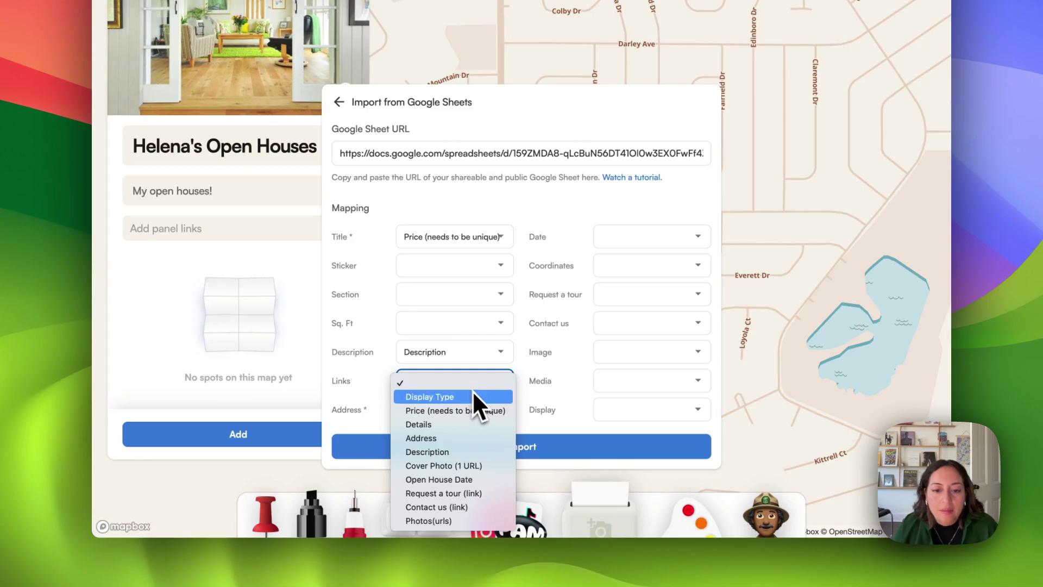
pyautogui.click(519, 429)
pyautogui.click(508, 413)
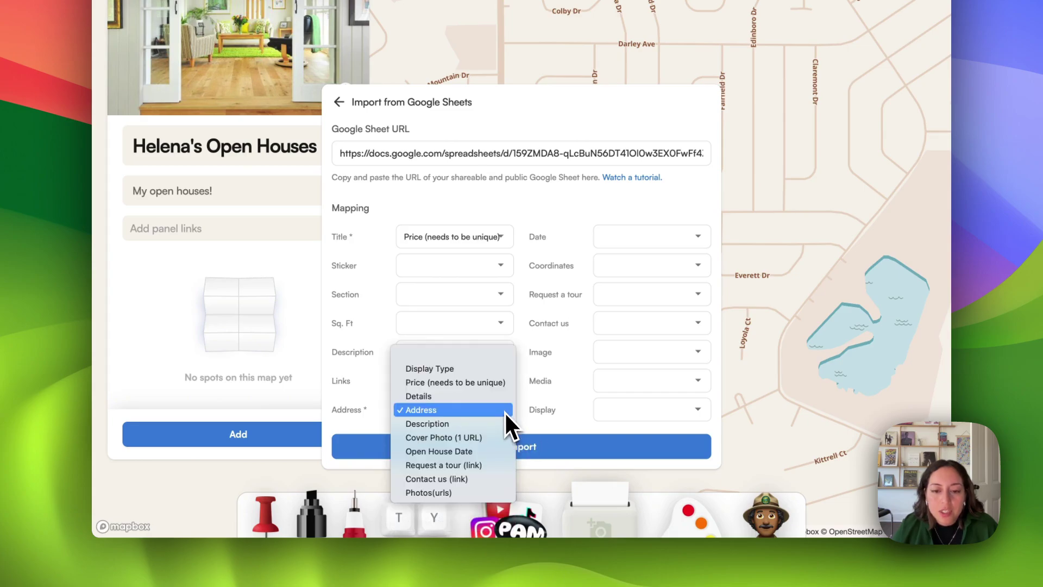
pyautogui.click(504, 412)
pyautogui.click(500, 327)
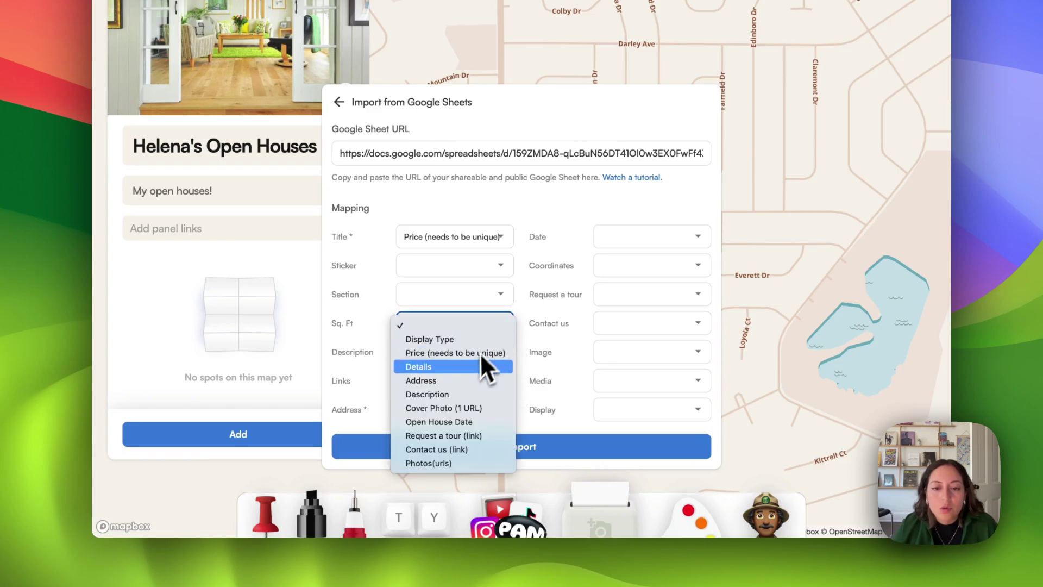
pyautogui.click(472, 366)
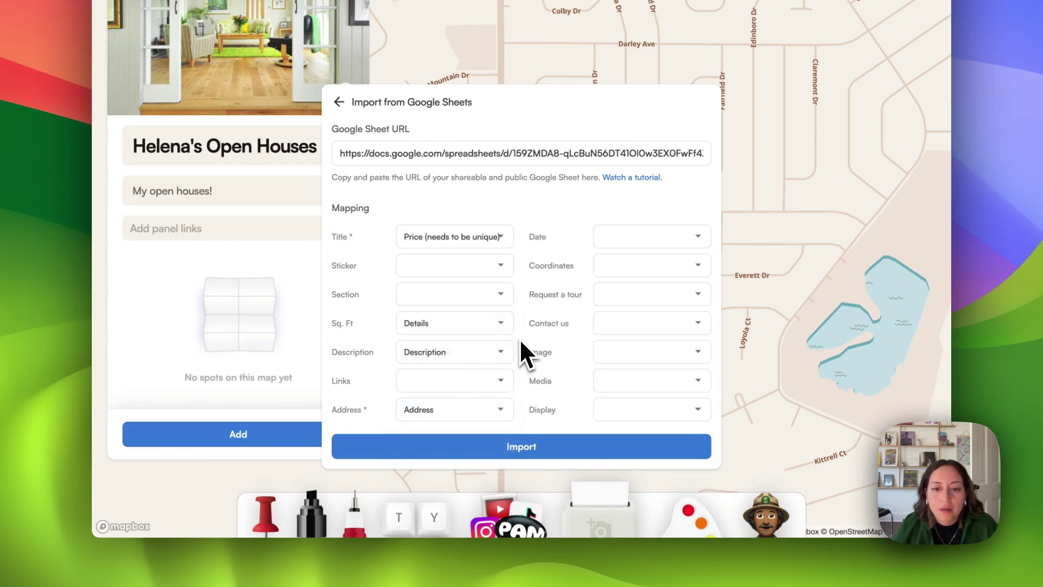
# Map Date to Open House Date, Request a tour to Request a tour (link), and Contact us to Contact us (link)
pyautogui.click(609, 242)
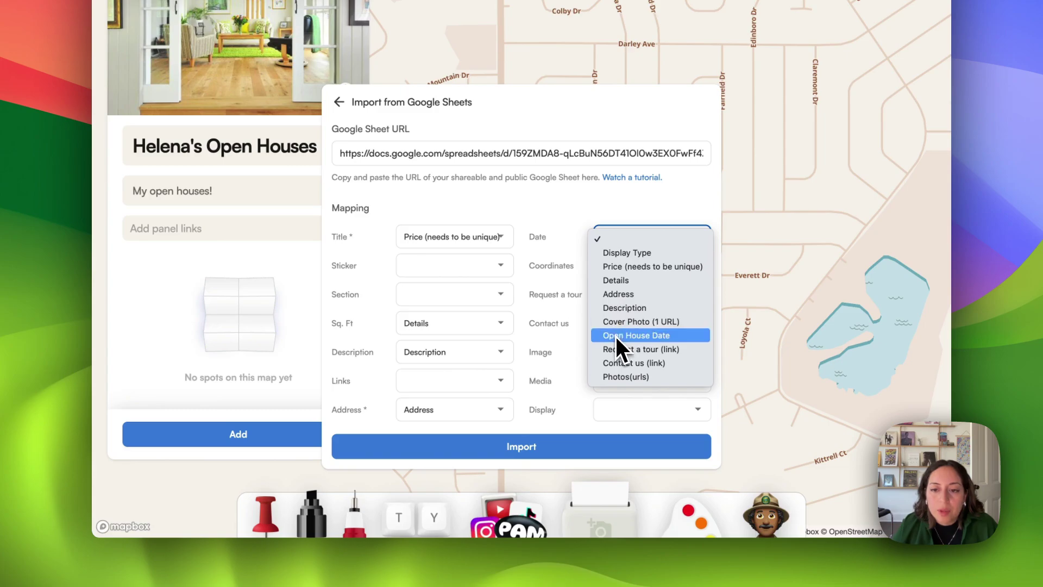
pyautogui.click(617, 335)
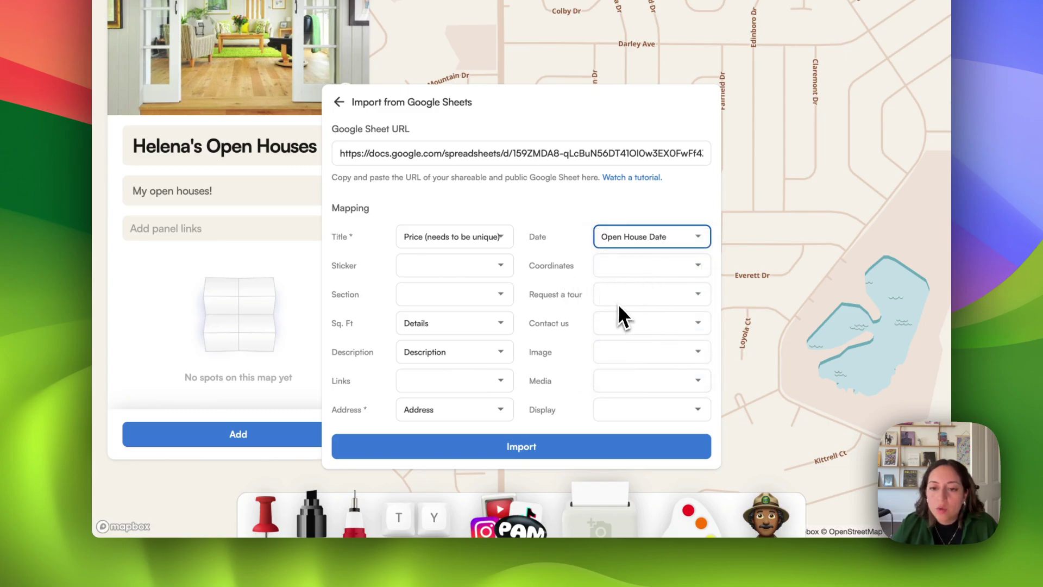
pyautogui.click(618, 303)
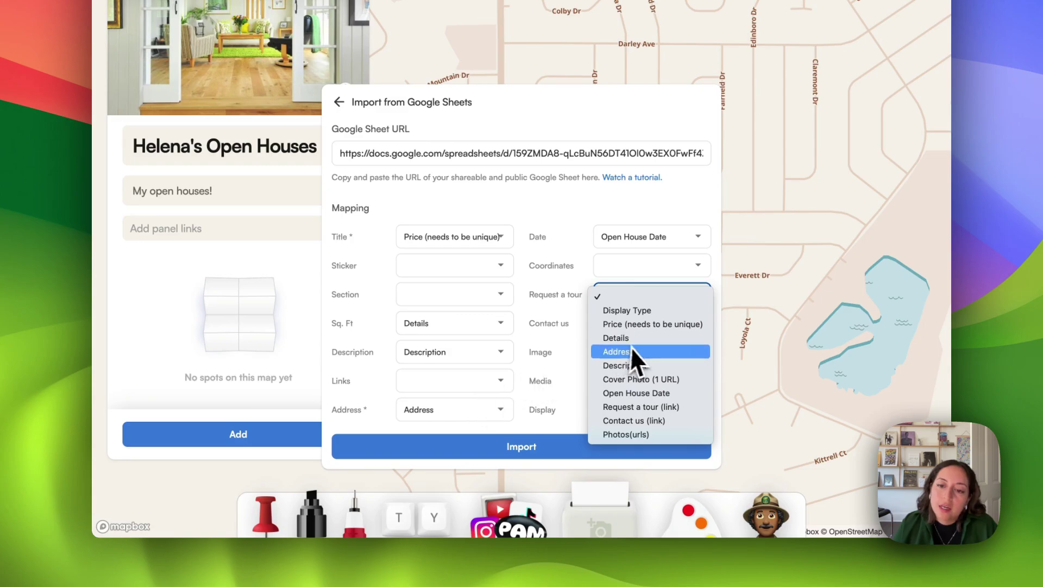
pyautogui.click(654, 406)
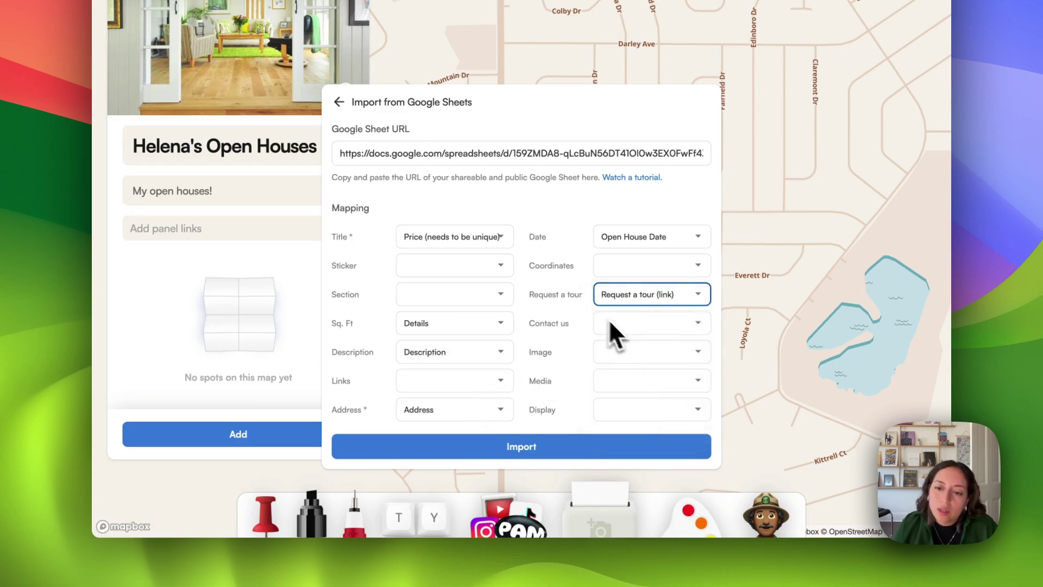
pyautogui.click(624, 325)
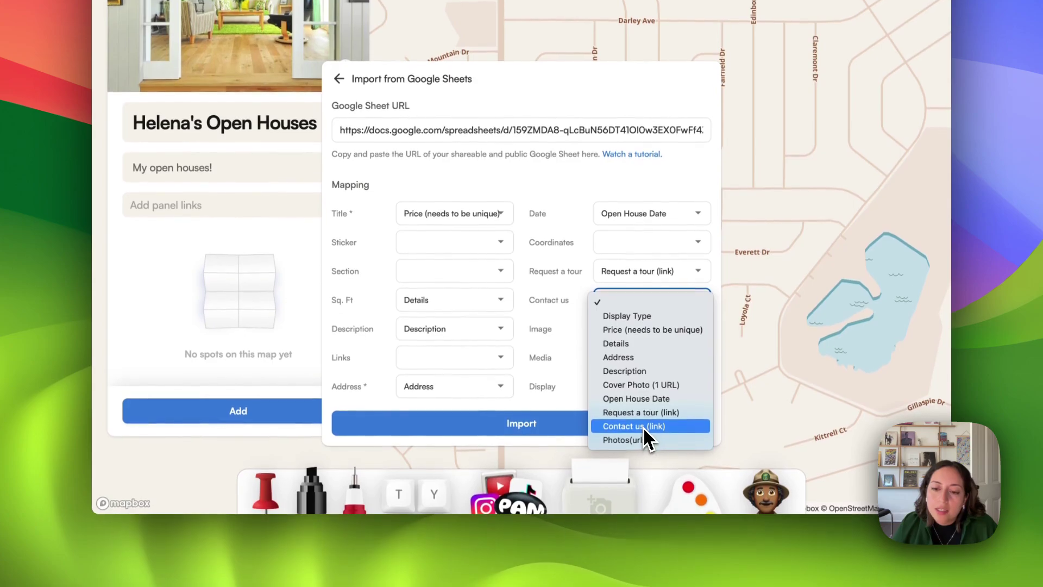
pyautogui.click(643, 426)
# Map Image to Cover Photo (1 URL), Media to Photos(urls) and Display to Display Type, and run the import
pyautogui.click(663, 331)
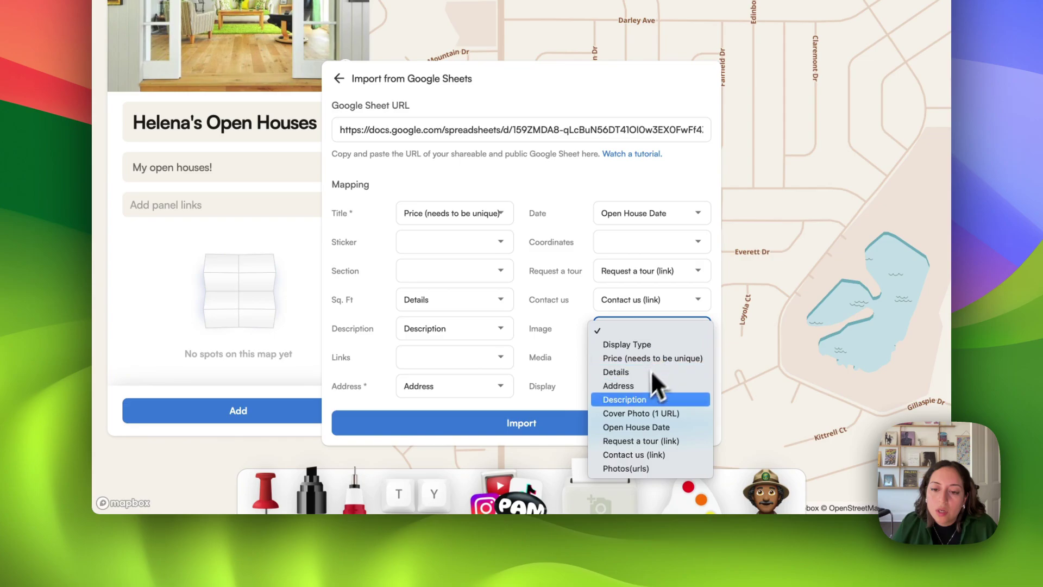
pyautogui.click(622, 418)
pyautogui.click(631, 359)
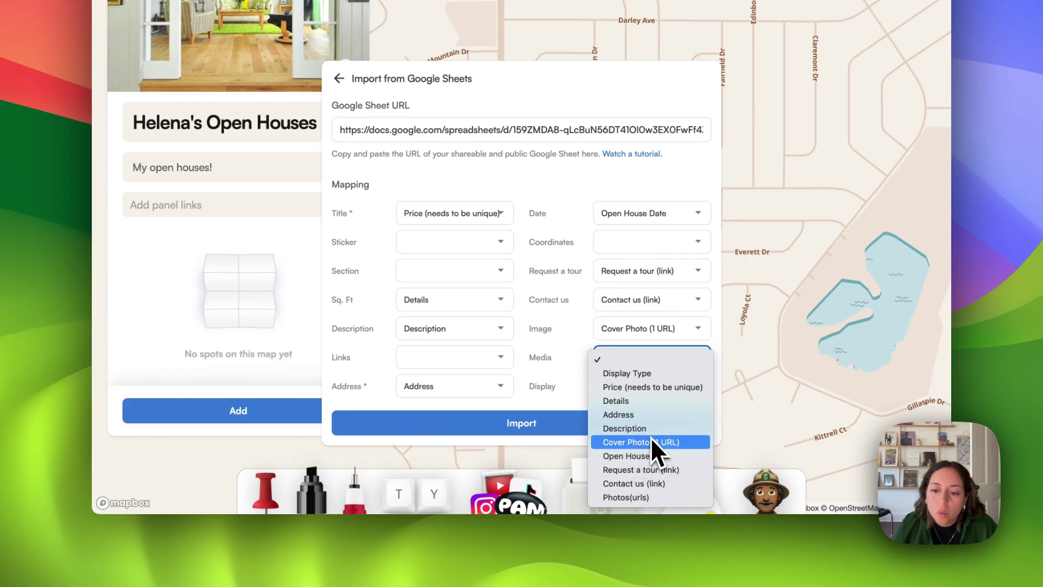
pyautogui.click(646, 495)
pyautogui.click(652, 396)
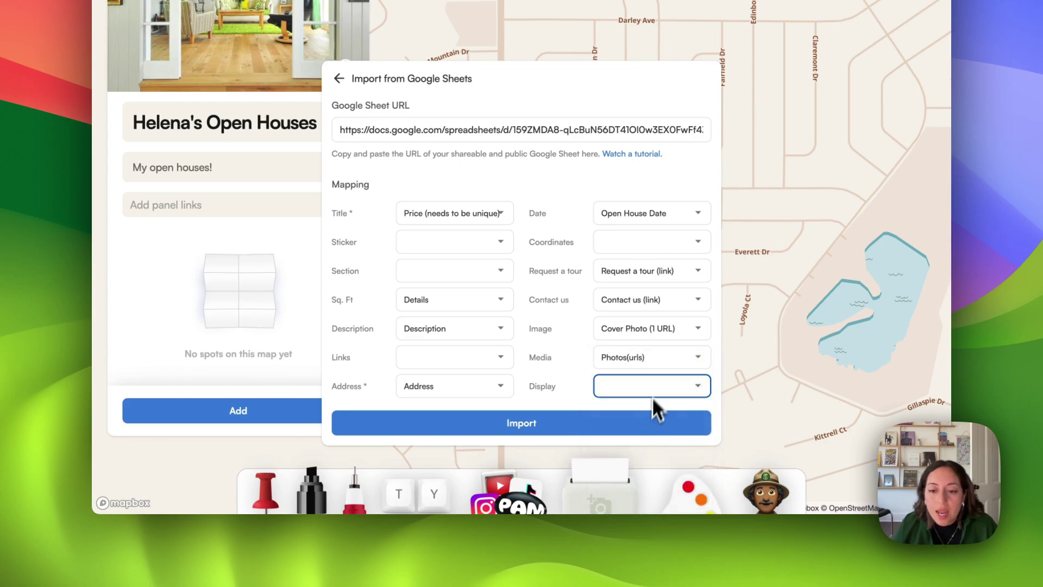
pyautogui.click(651, 403)
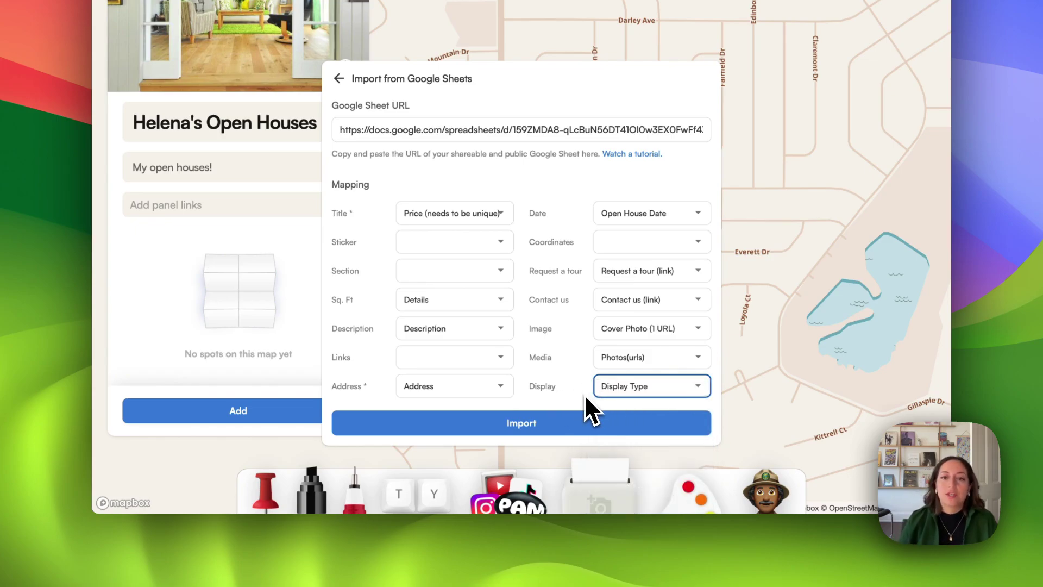
pyautogui.click(568, 431)
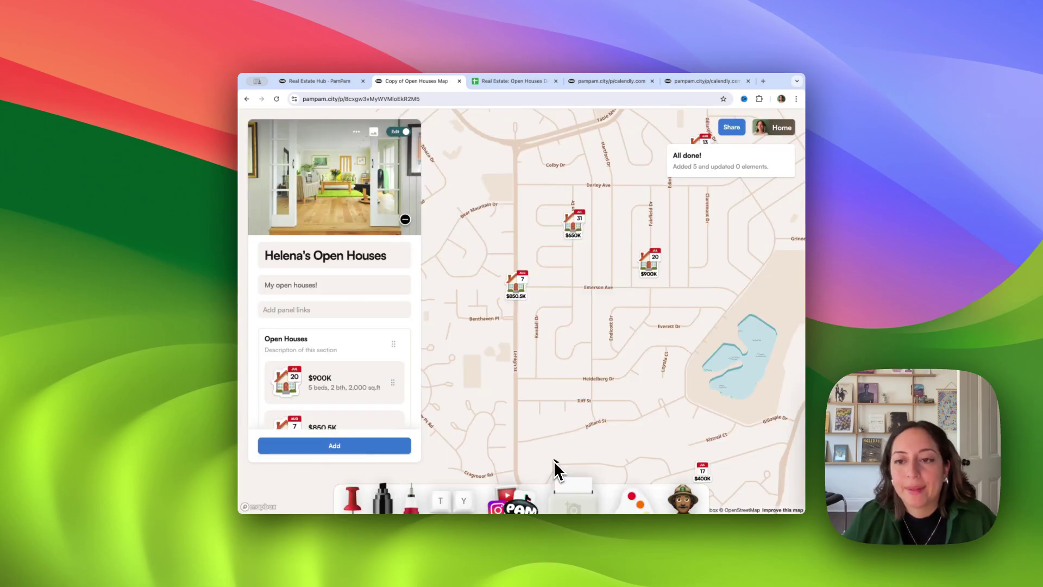
# Examine the imported houses on the map and review the $650K listing's photos, description, address, date and link fields
pyautogui.scroll(-2, 566, 421)
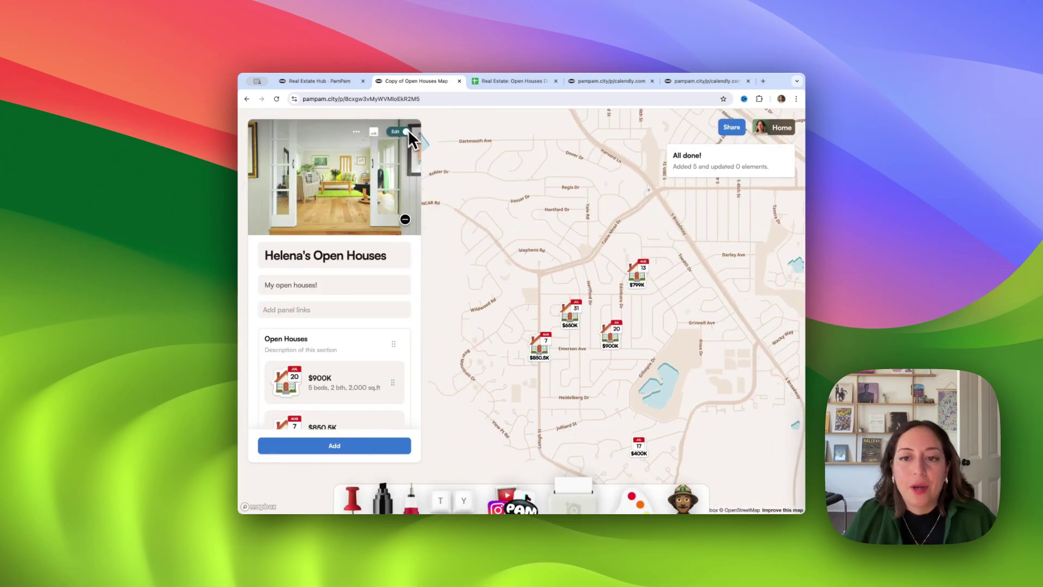
pyautogui.click(570, 313)
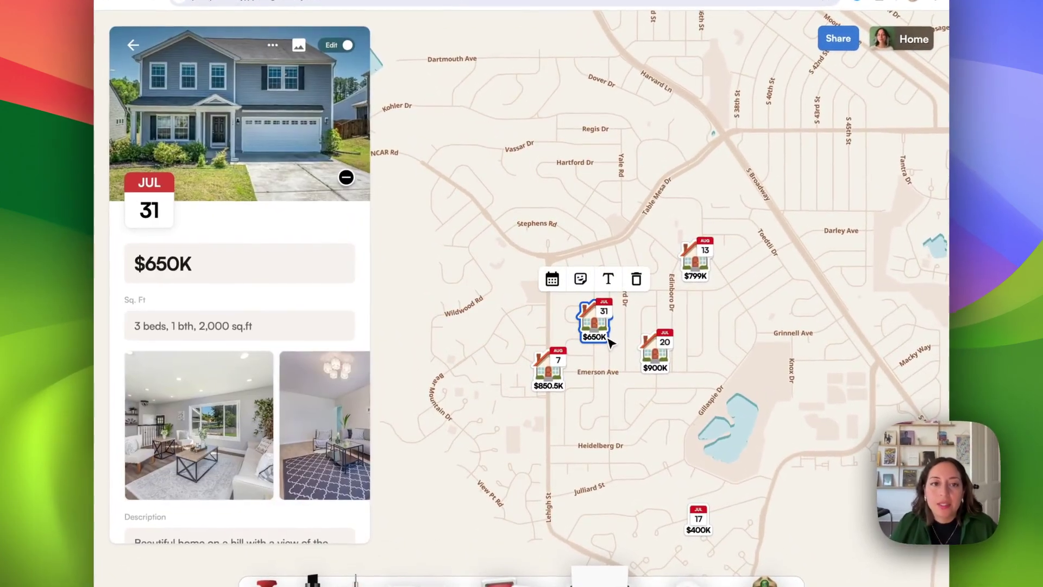
pyautogui.scroll(-3, 239, 380)
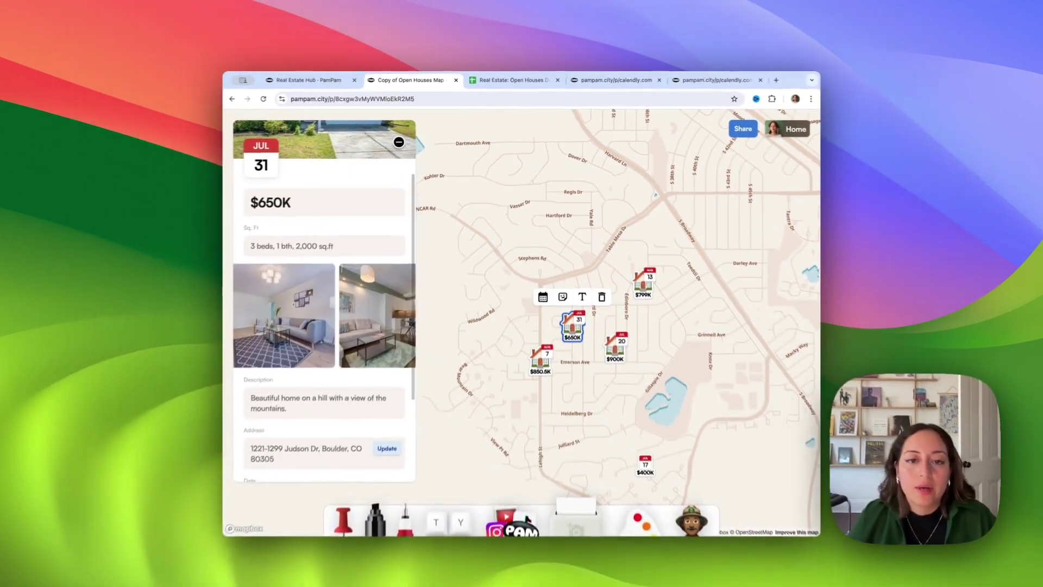
pyautogui.scroll(-5, 325, 326)
pyautogui.scroll(5, 324, 326)
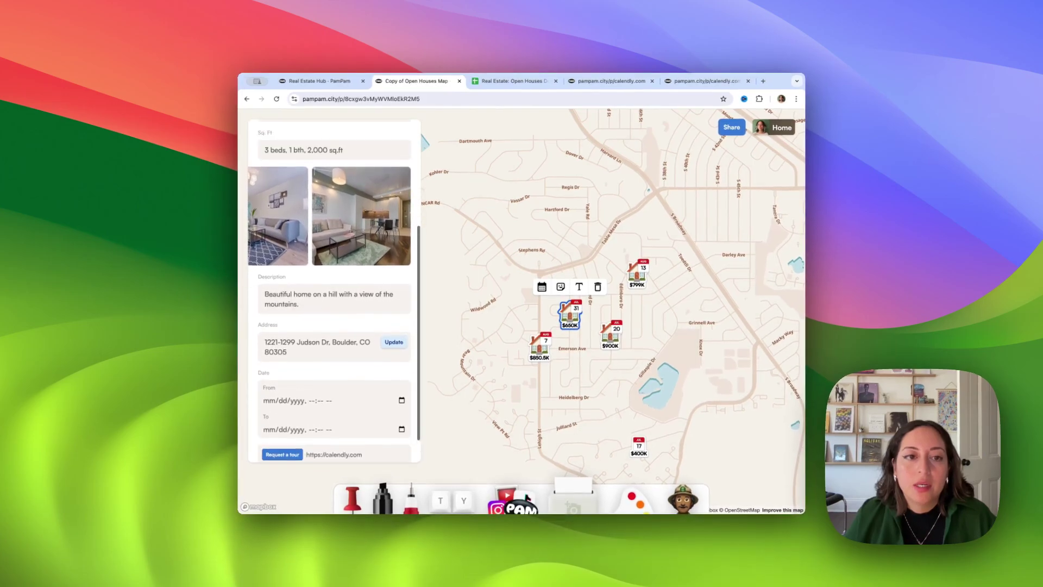
pyautogui.scroll(-3, 334, 290)
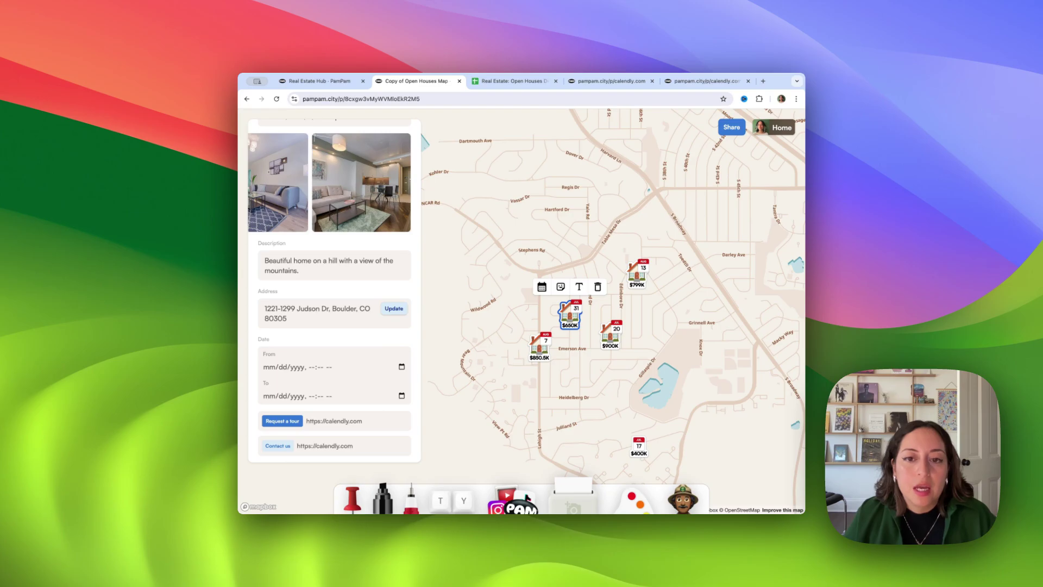
# Test the $650K listing's Request a tour link, return to the map and review the listing's cover, photos and details
pyautogui.scroll(5, 334, 290)
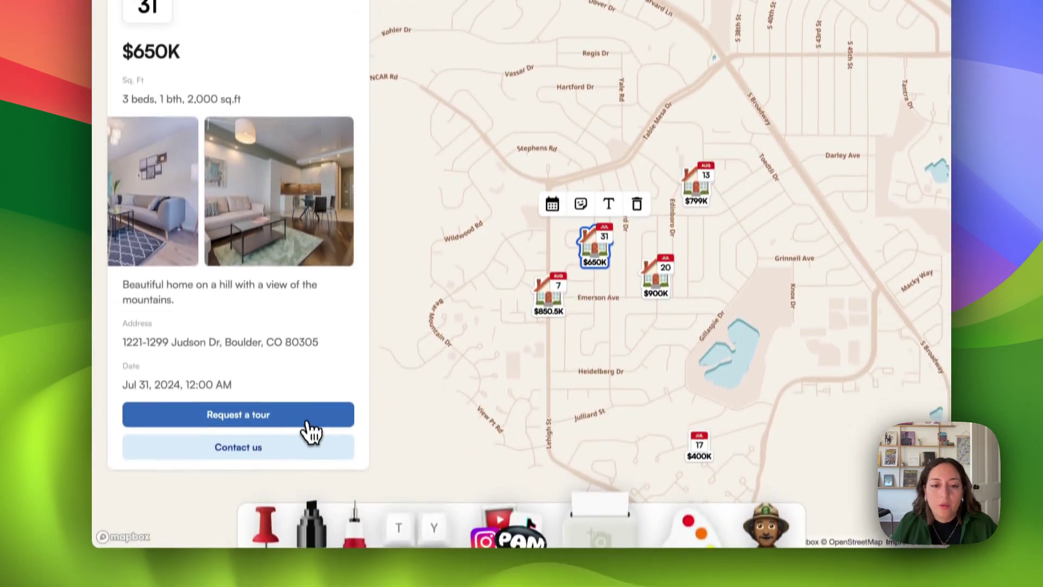
pyautogui.click(305, 415)
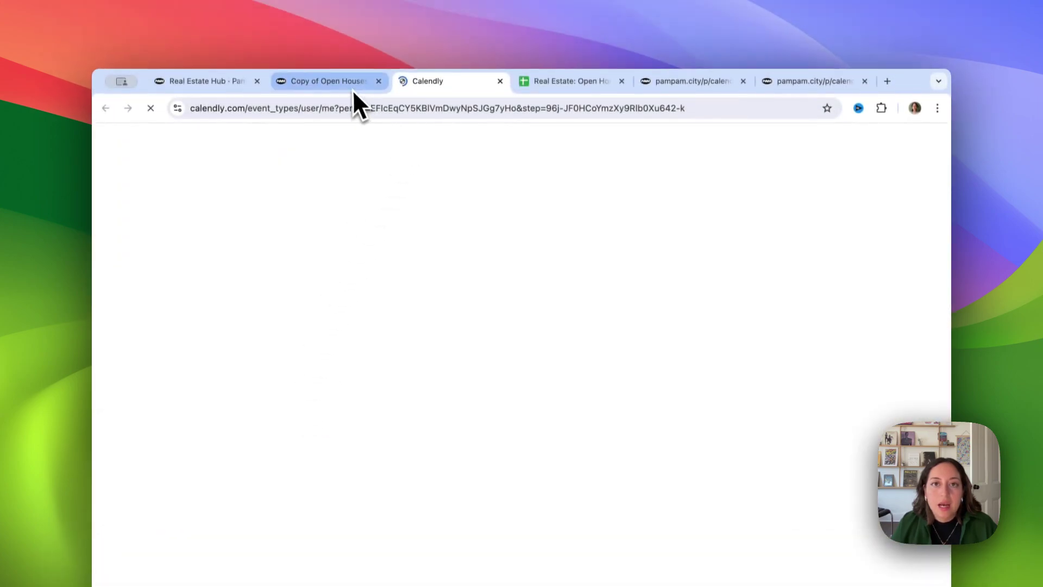
pyautogui.click(328, 43)
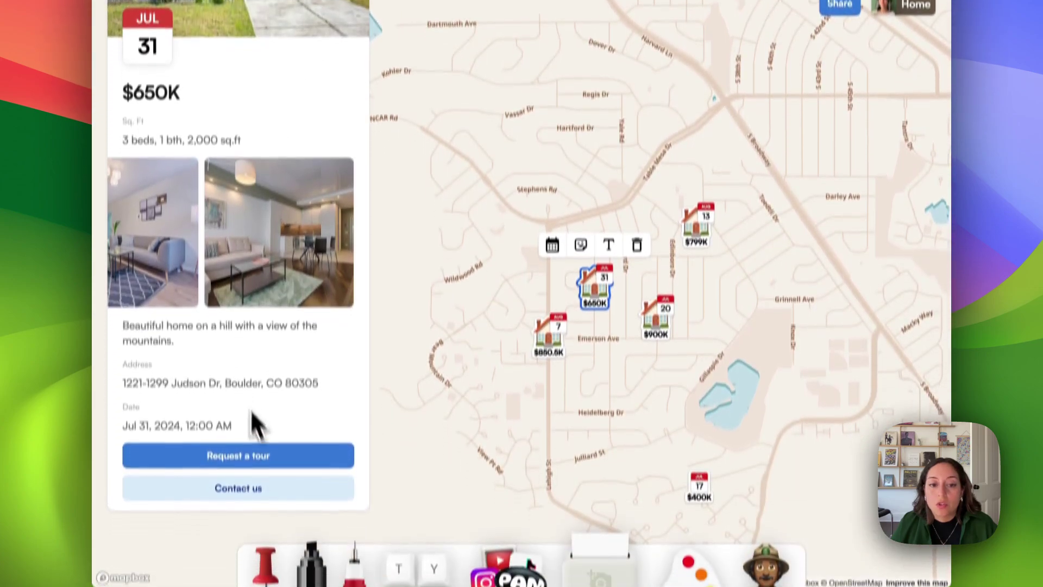
pyautogui.scroll(-3, 543, 483)
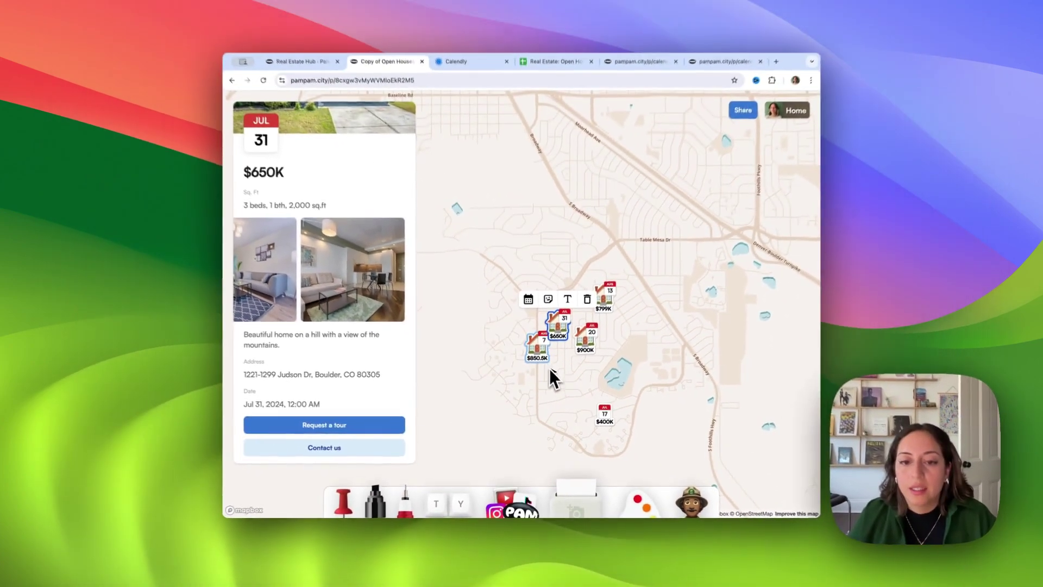
pyautogui.scroll(3, 551, 345)
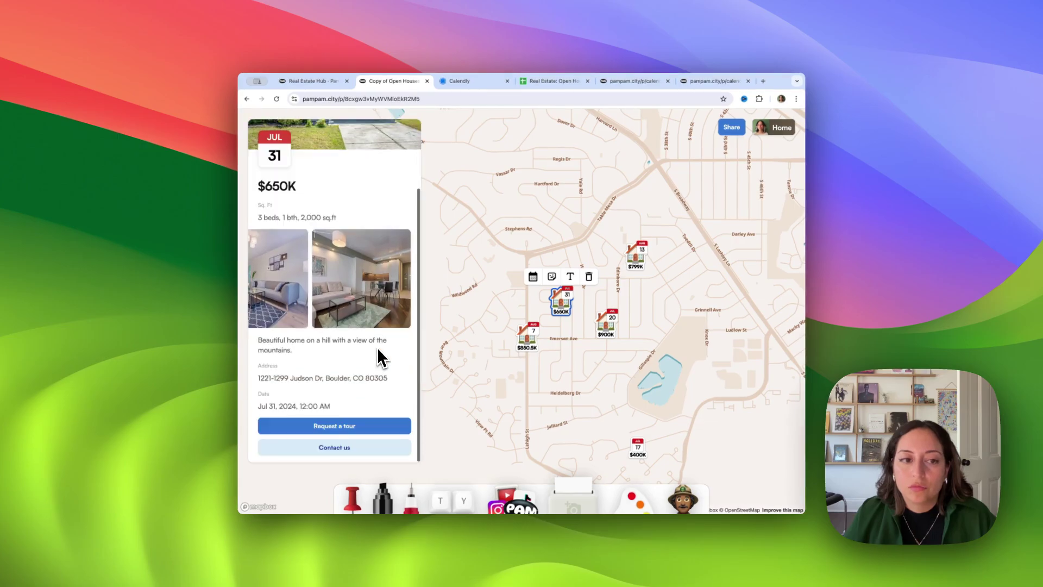
pyautogui.scroll(-2, 377, 347)
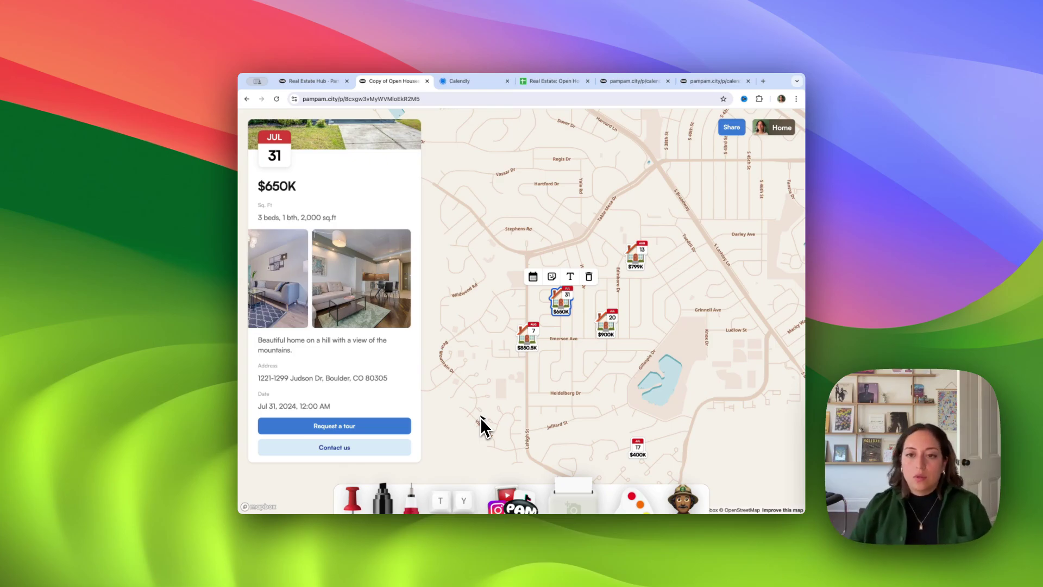
pyautogui.scroll(3, 326, 272)
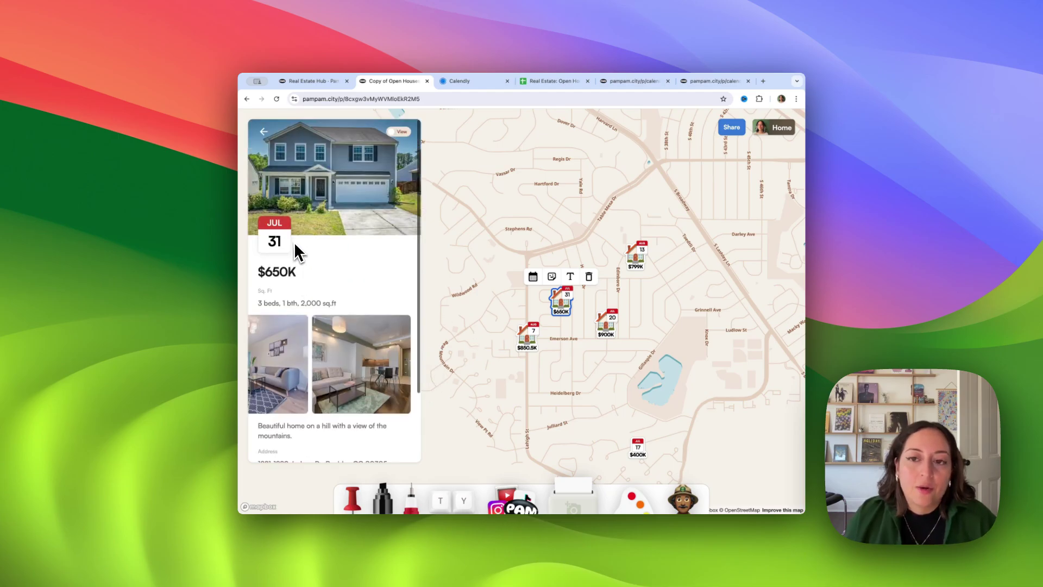
# Return to the Open Houses overview and review all imported listings in the list and on the map
pyautogui.click(253, 136)
pyautogui.scroll(-2, 607, 371)
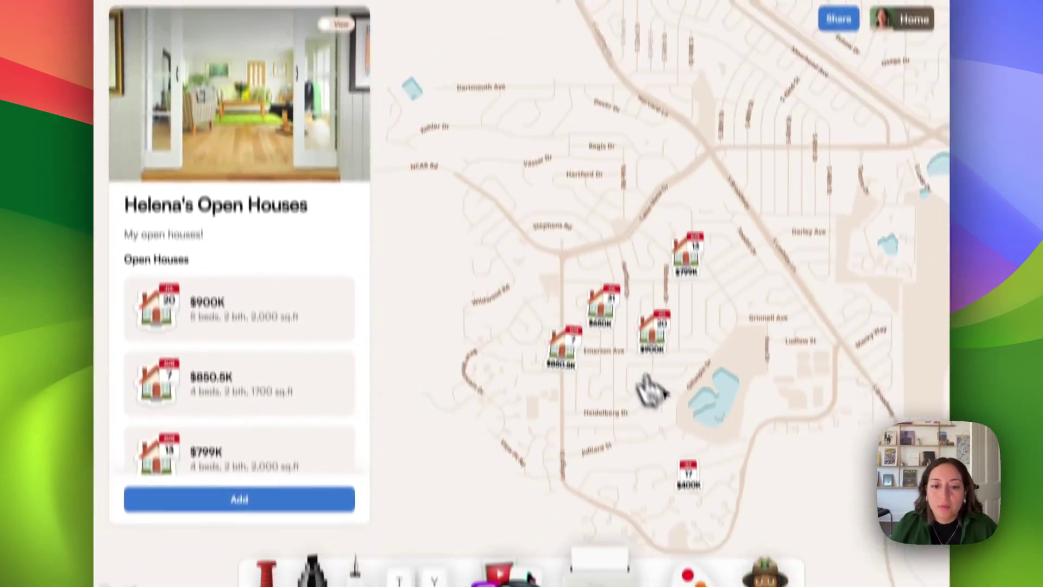
pyautogui.scroll(-3, 651, 388)
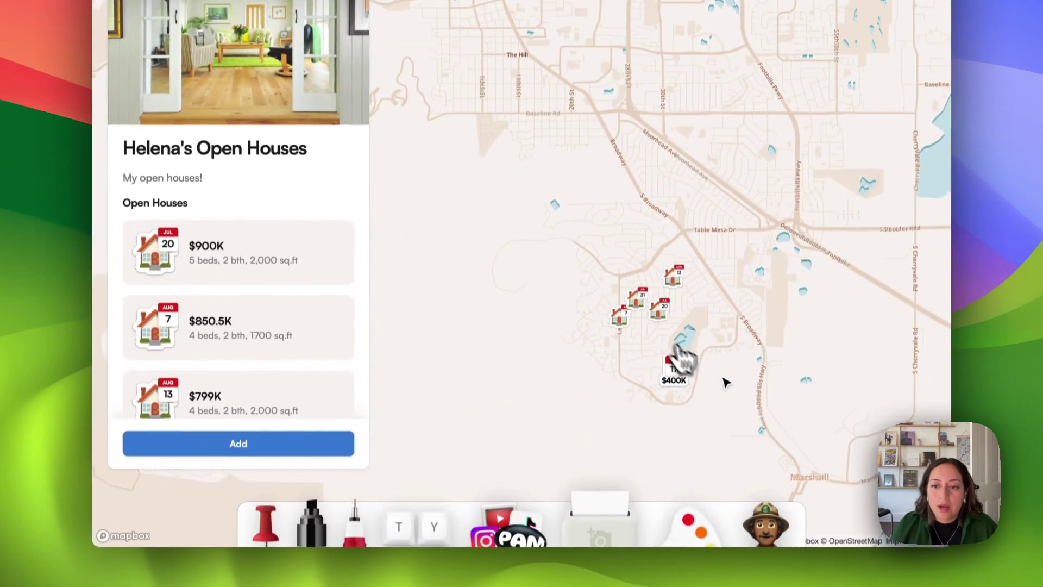
pyautogui.scroll(4, 724, 442)
pyautogui.scroll(-3, 321, 433)
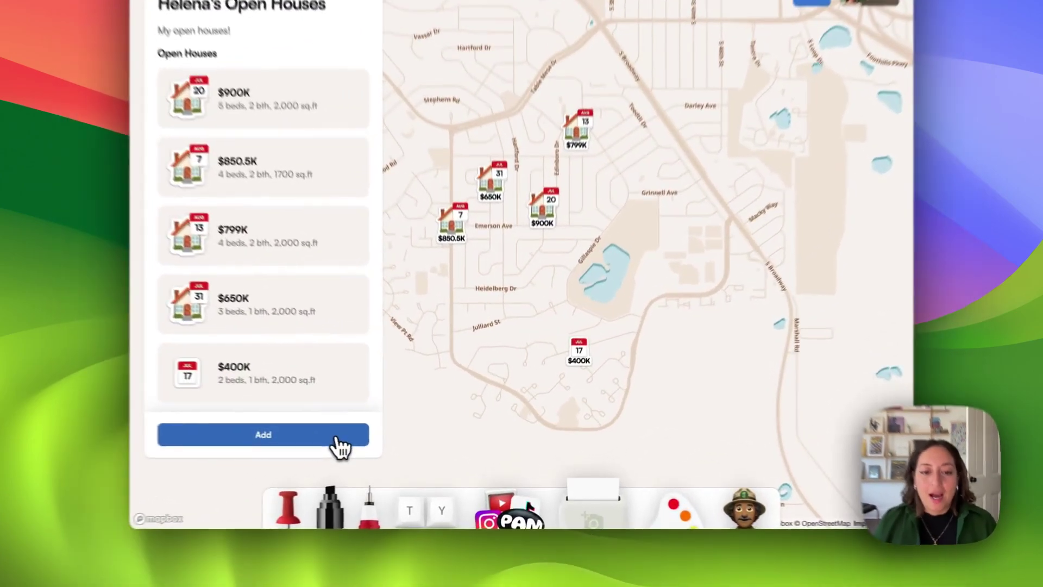
# Search by name for "city hall" and add San Francisco City Hall to the map as a new spot
pyautogui.click(391, 445)
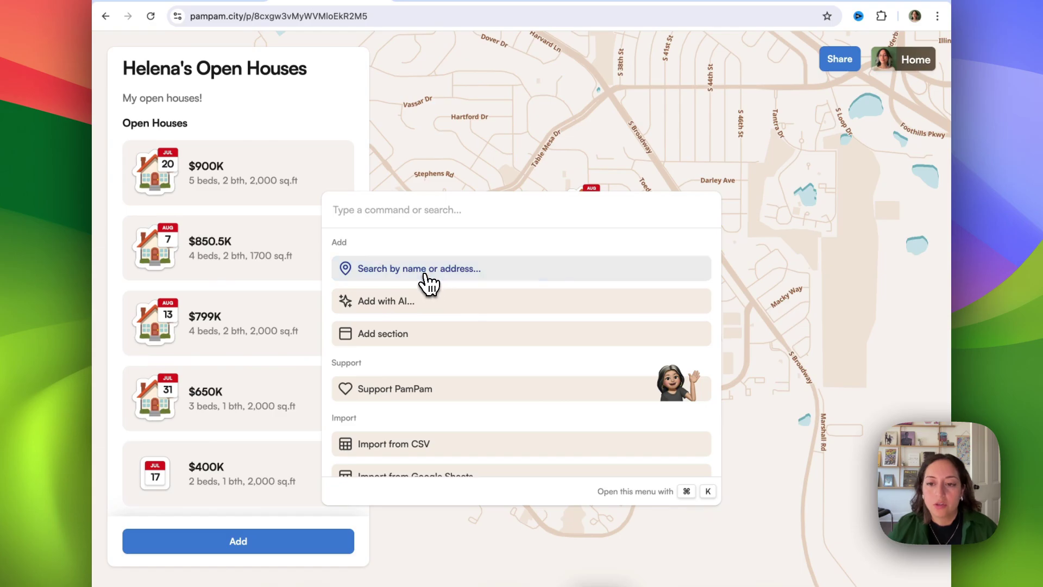
pyautogui.click(429, 282)
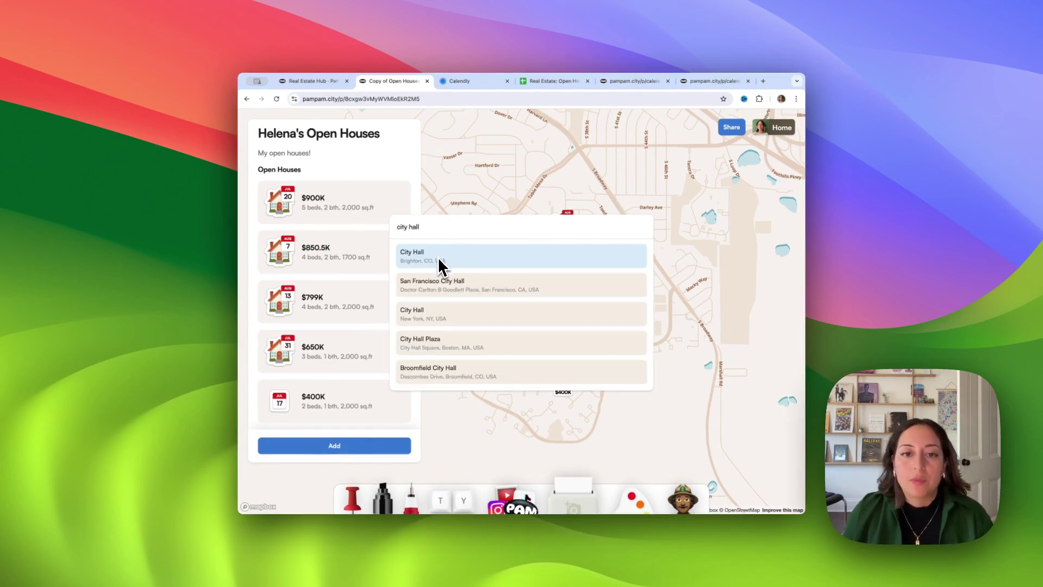
pyautogui.click(437, 284)
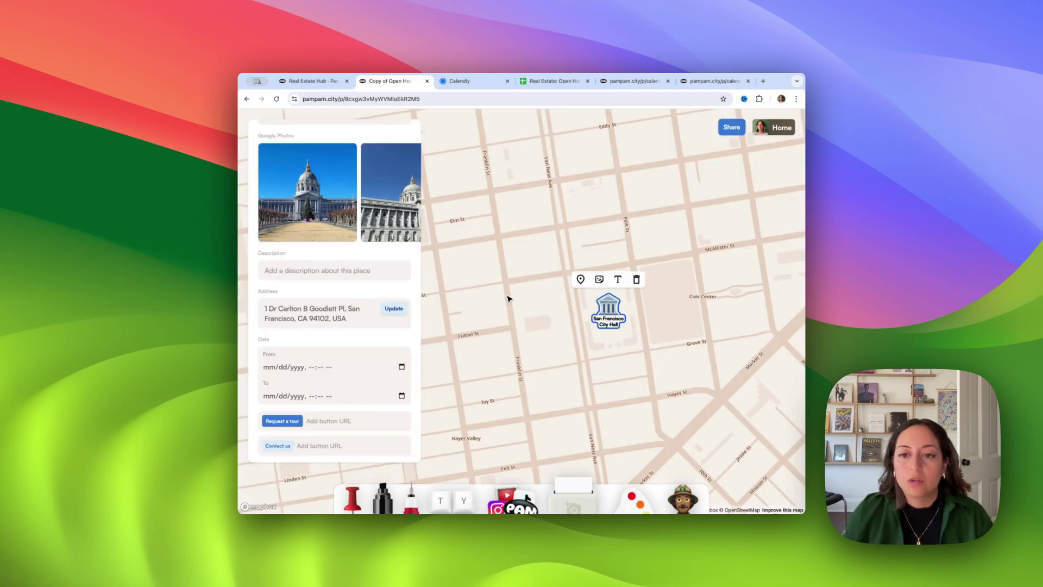
pyautogui.scroll(-3, 633, 360)
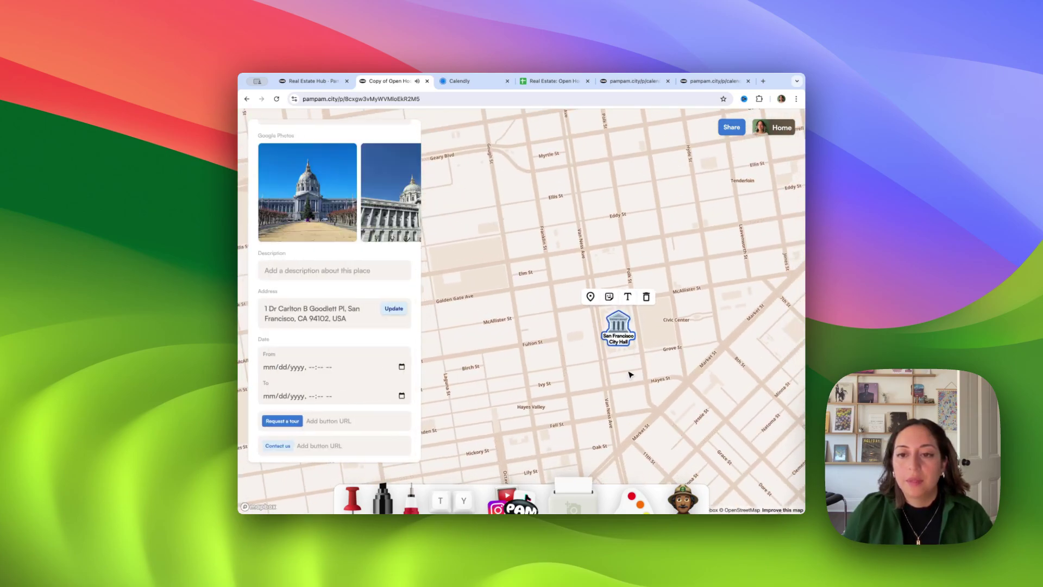
pyautogui.moveTo(630, 375); pyautogui.dragTo(569, 389)
pyautogui.click(556, 345)
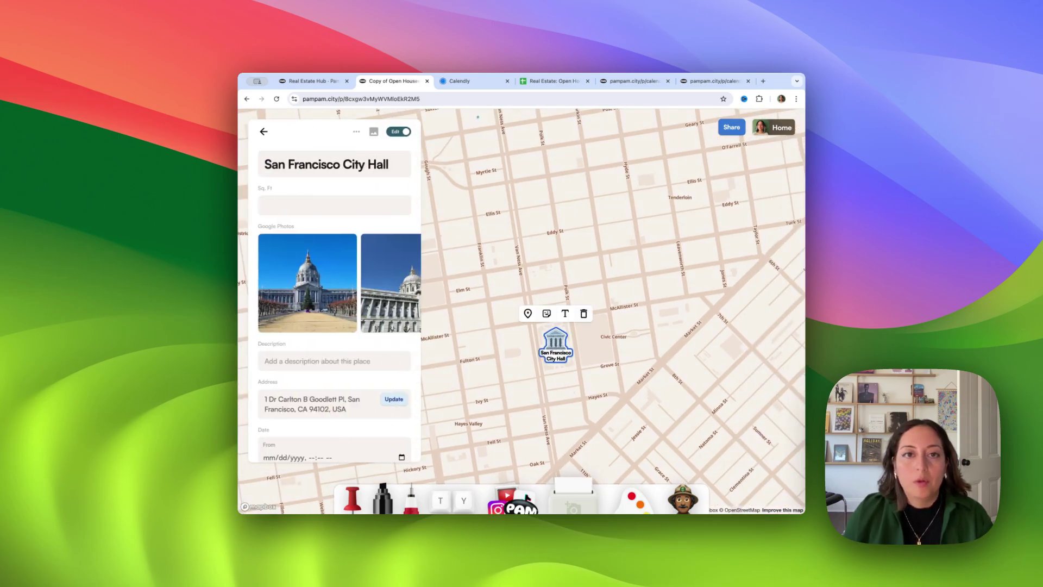
# Open and cancel the cover image upload for San Francisco City Hall, and review the spot's photo, address, date and link fields
pyautogui.click(374, 135)
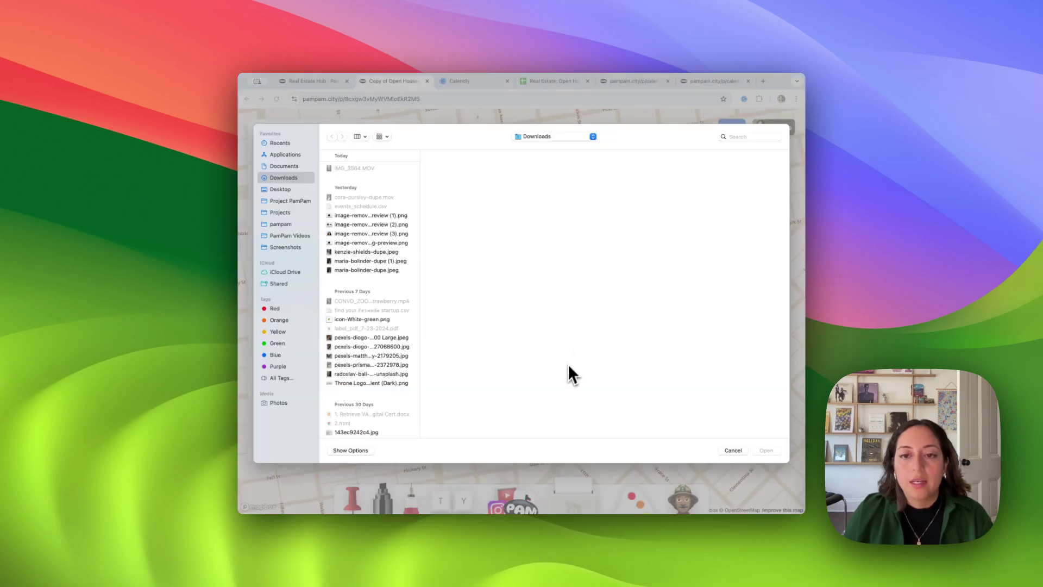
pyautogui.click(733, 450)
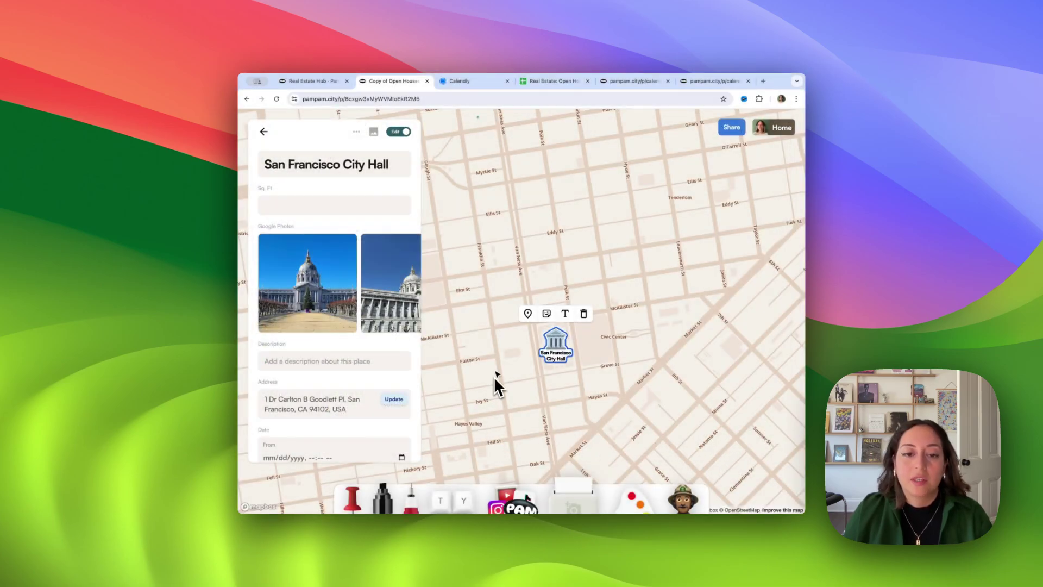
pyautogui.scroll(-3, 381, 402)
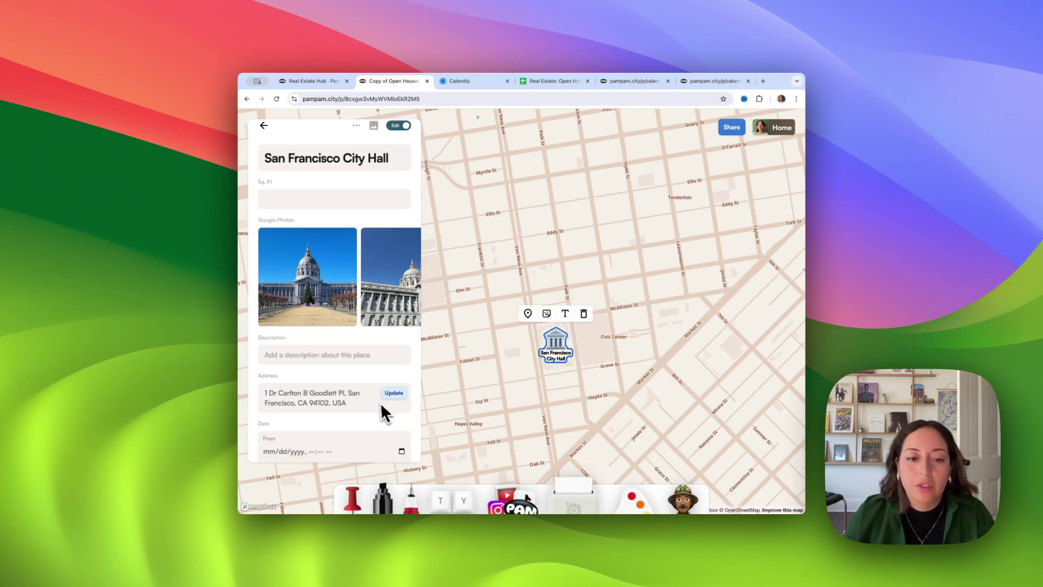
pyautogui.scroll(3, 374, 399)
pyautogui.scroll(-3, 373, 399)
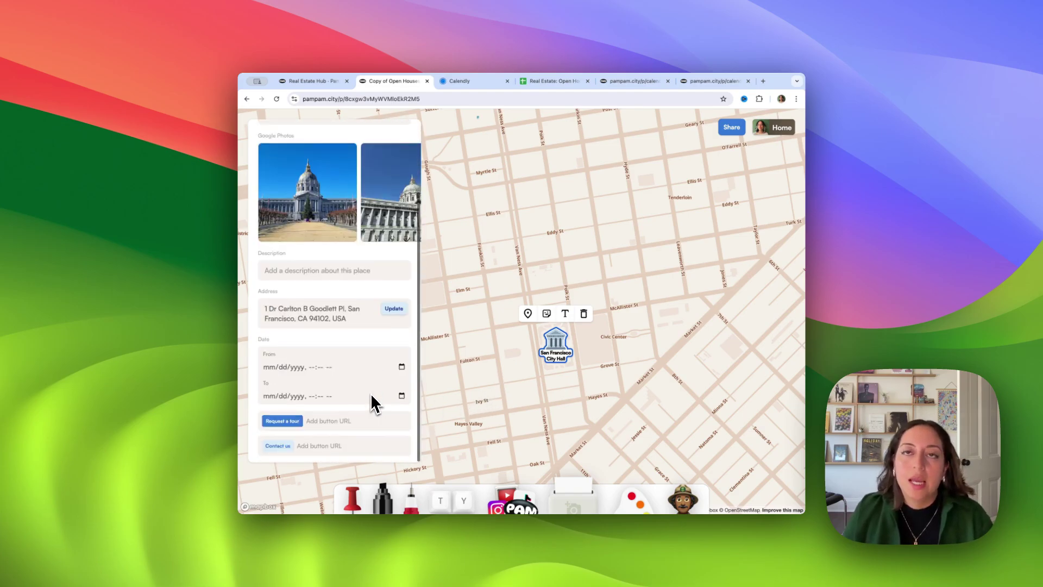
pyautogui.scroll(3, 371, 393)
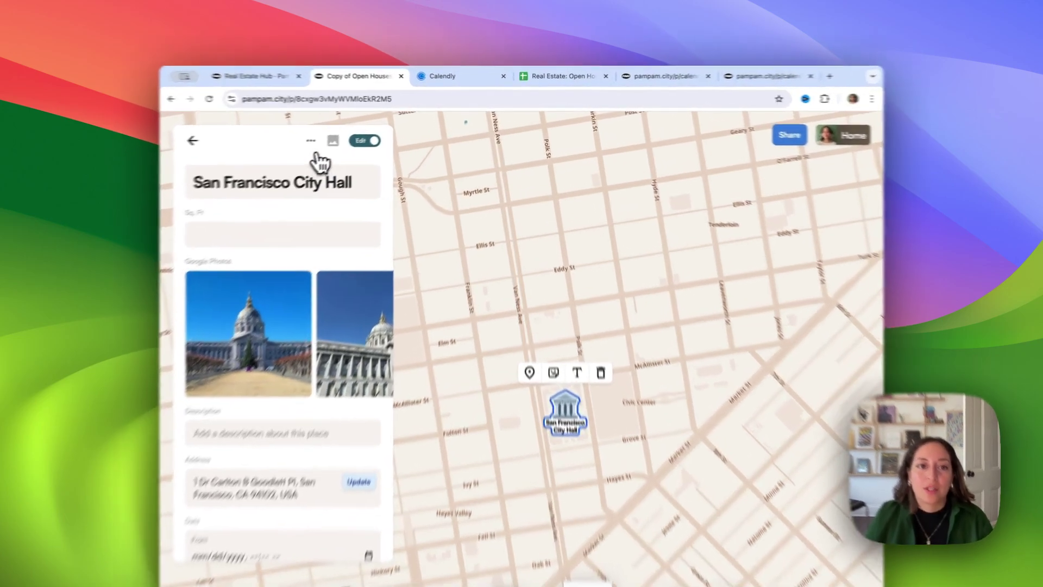
# In the spot panel field settings, hide the Google Photos field and close the settings
pyautogui.click(356, 132)
pyautogui.click(343, 153)
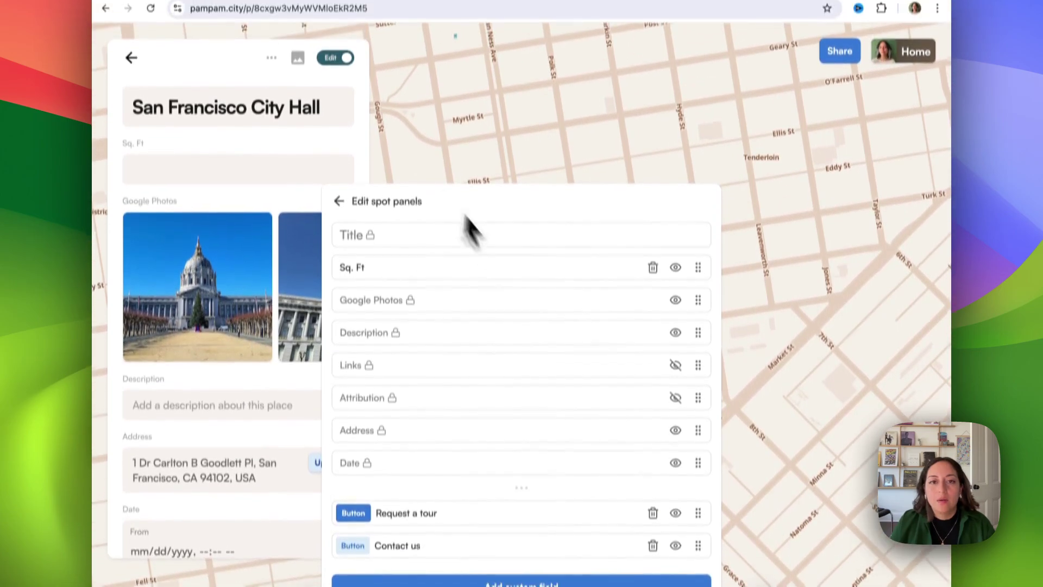
pyautogui.click(388, 145)
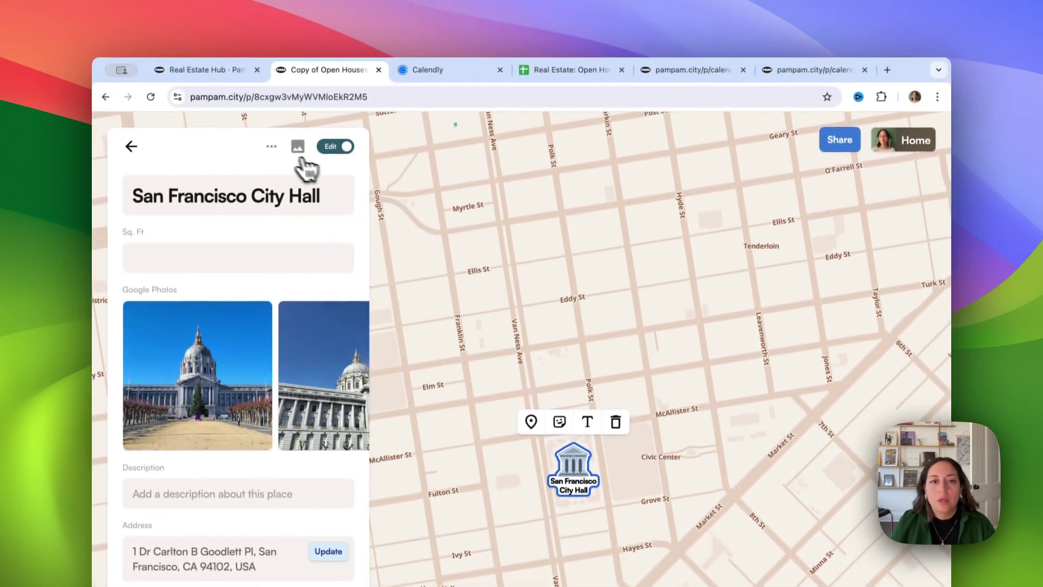
pyautogui.click(272, 124)
pyautogui.click(251, 154)
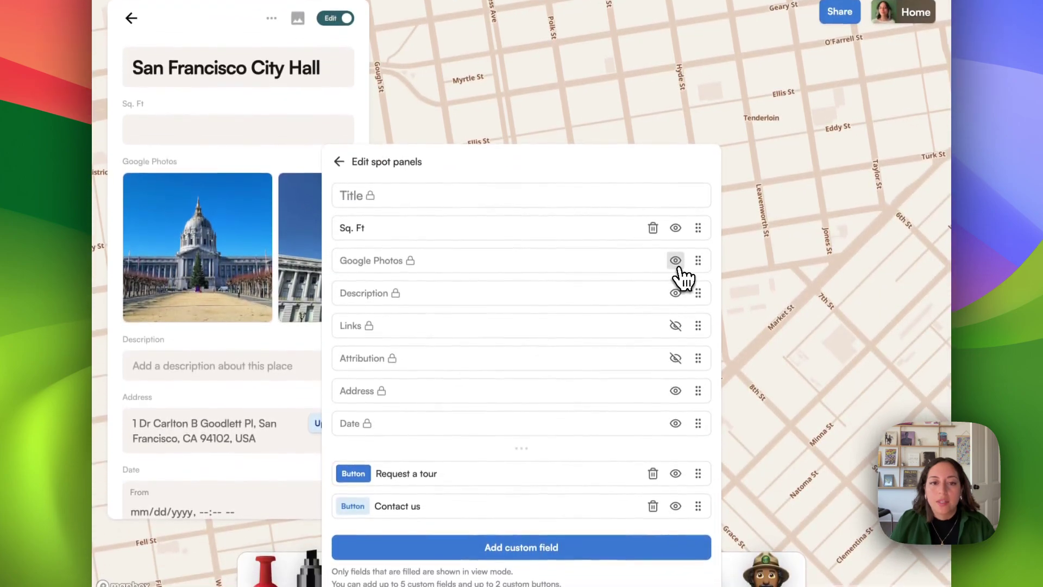
pyautogui.click(676, 392)
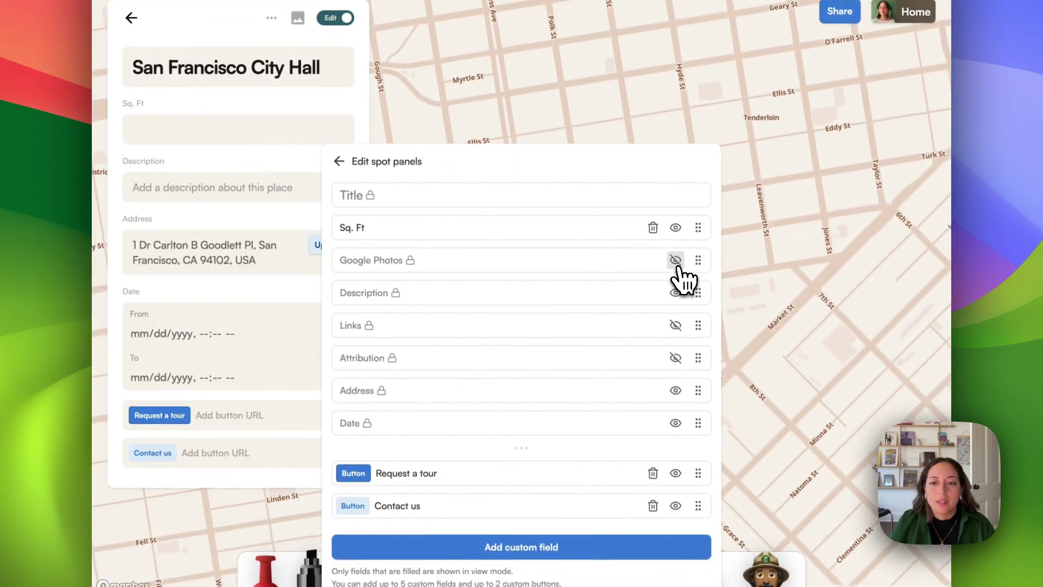
pyautogui.click(675, 261)
pyautogui.click(675, 260)
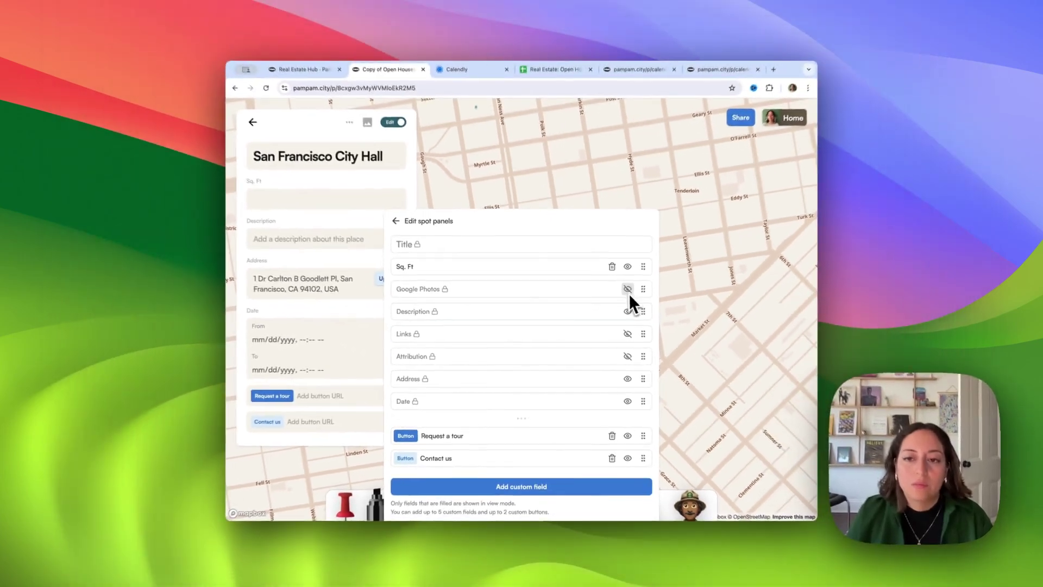
pyautogui.click(566, 204)
# Remove San Francisco City Hall from the Open Houses section and switch the map's panel back to view mode
pyautogui.click(252, 122)
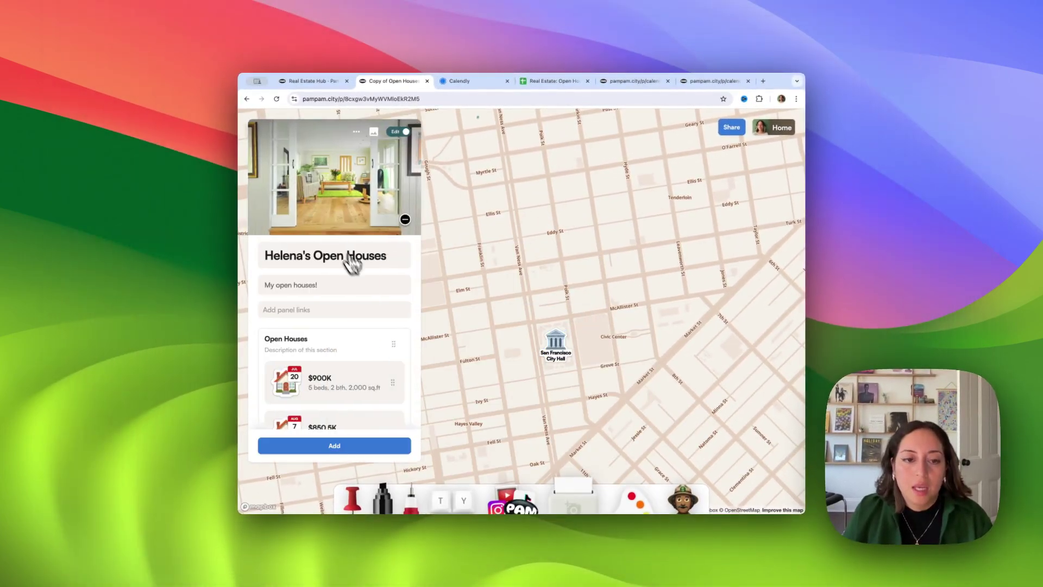
pyautogui.scroll(-5, 350, 261)
pyautogui.click(392, 400)
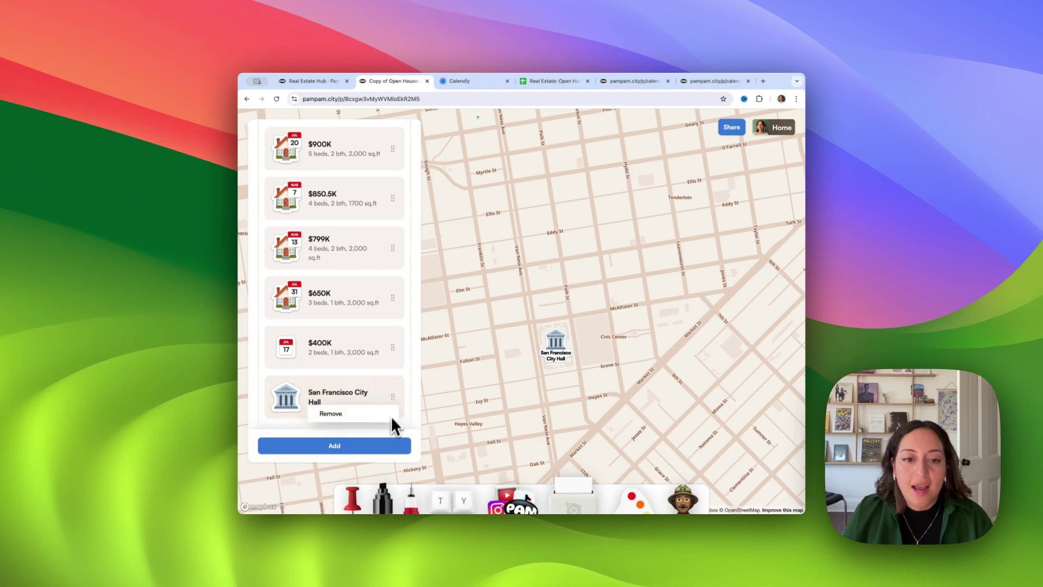
pyautogui.click(392, 418)
pyautogui.scroll(5, 396, 337)
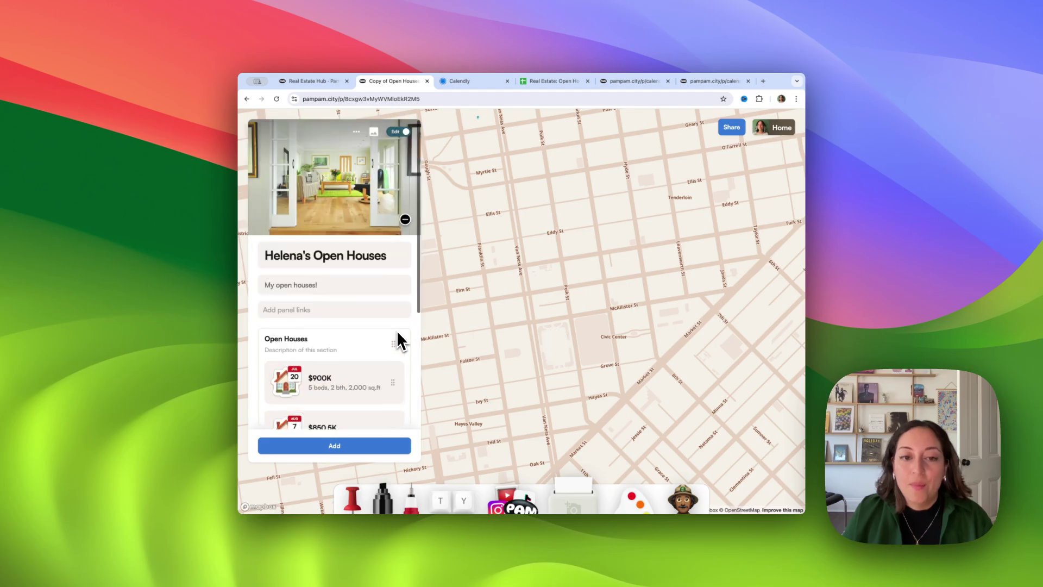
pyautogui.click(405, 133)
pyautogui.scroll(-5, 542, 377)
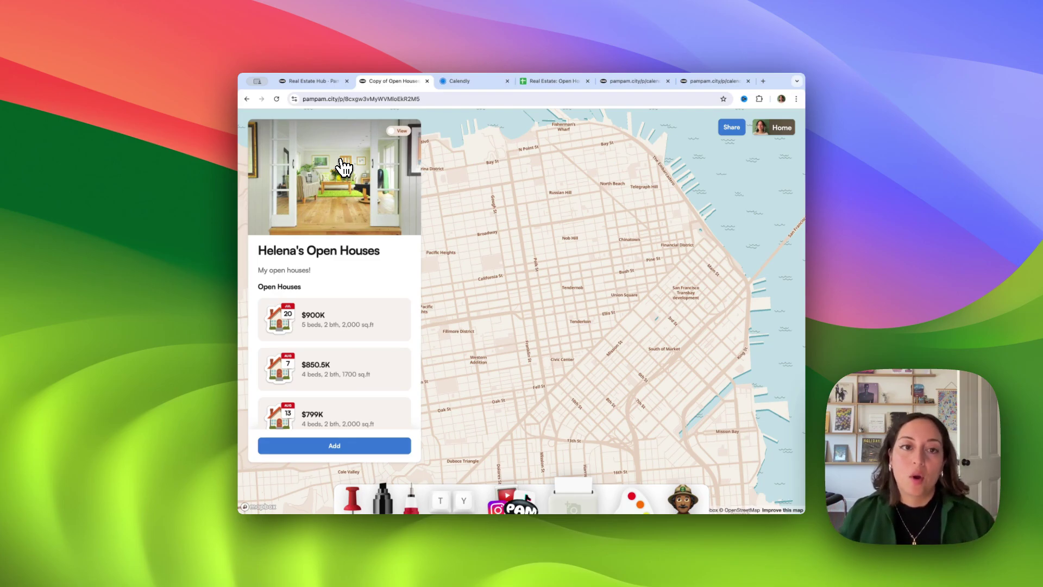
# Open the home profile and examine the profile's maps, focusing on those in the northeastern United States
pyautogui.click(778, 134)
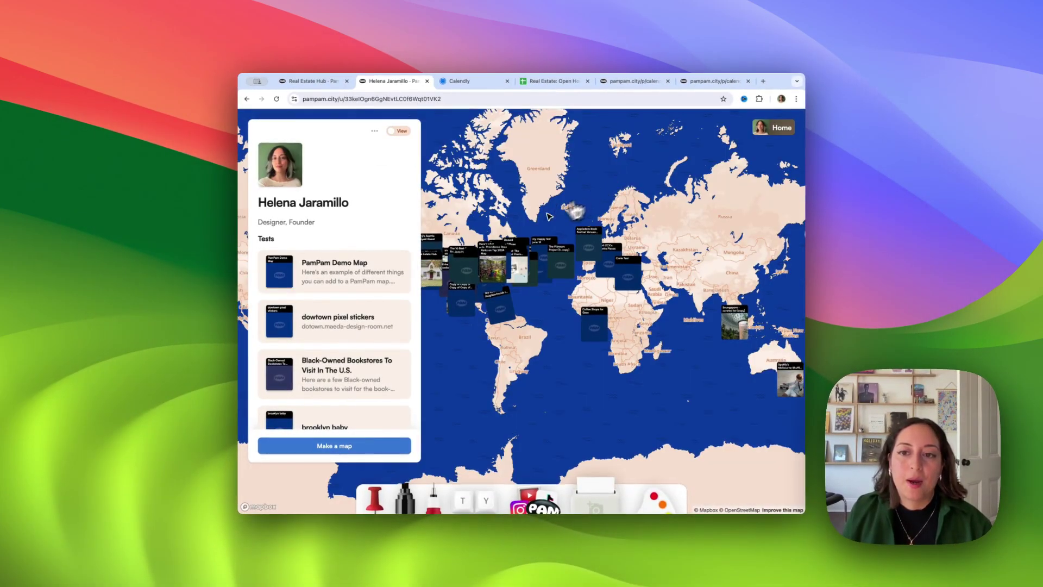
pyautogui.scroll(10, 456, 231)
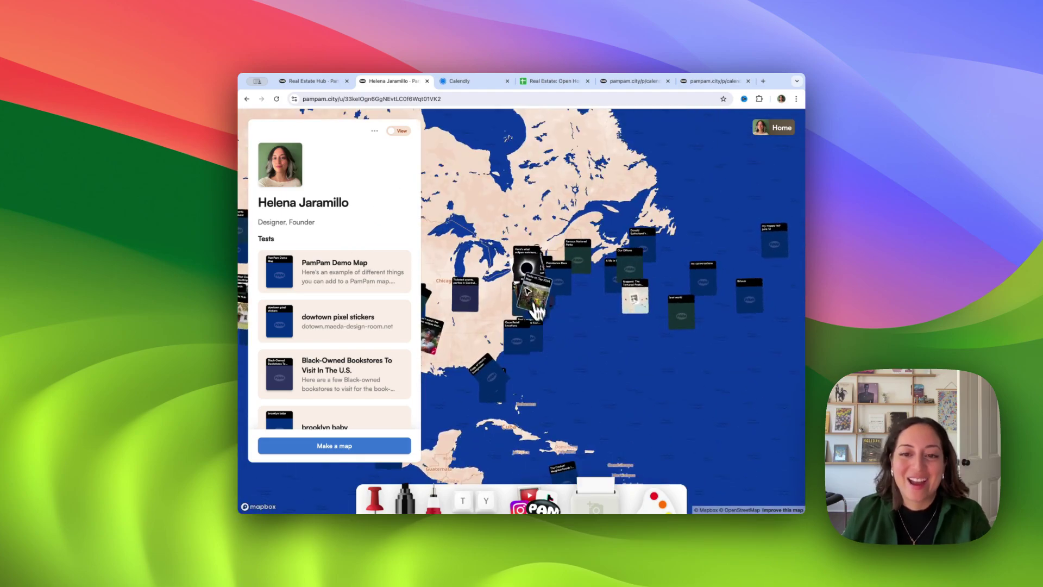
pyautogui.scroll(10, 530, 298)
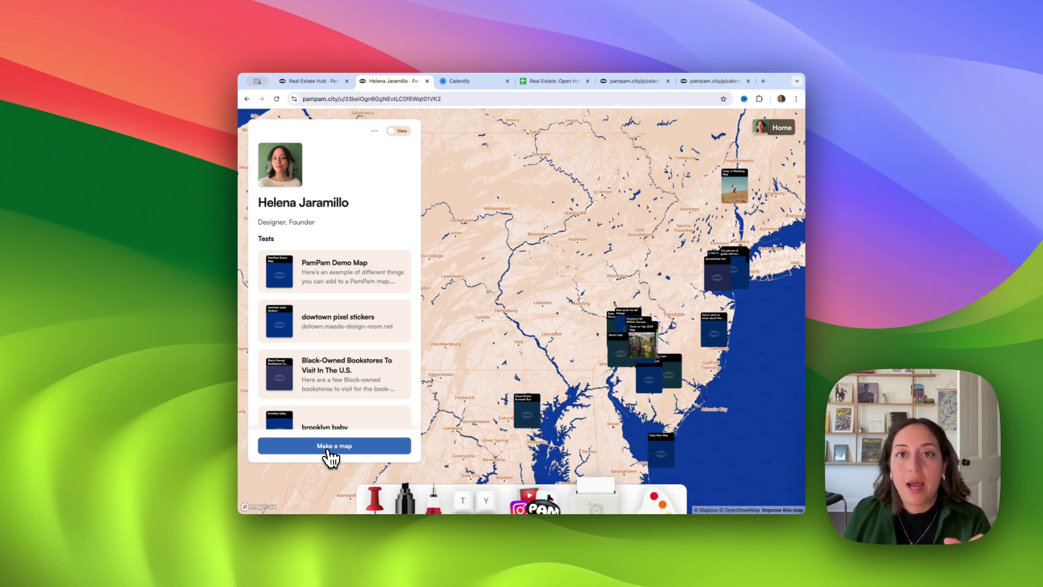
# Compare the home profile's edit and view modes and leave the profile in edit mode
pyautogui.click(401, 132)
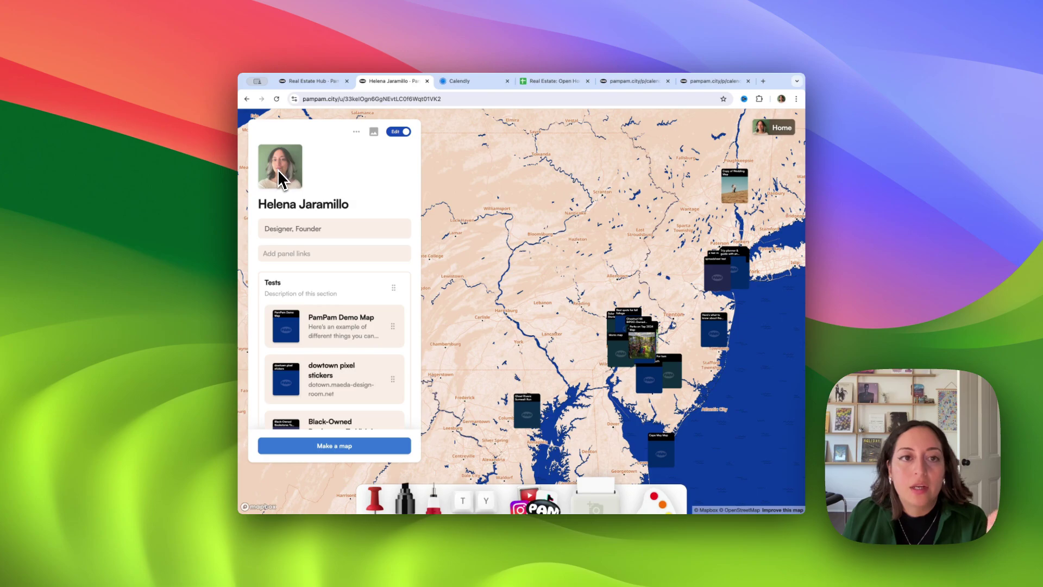
pyautogui.click(400, 131)
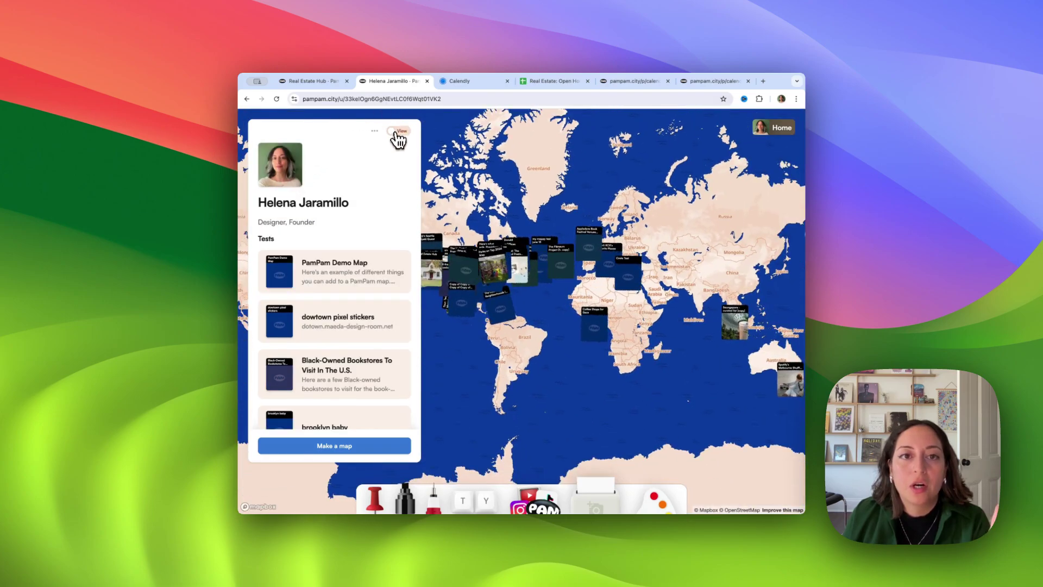
pyautogui.click(396, 133)
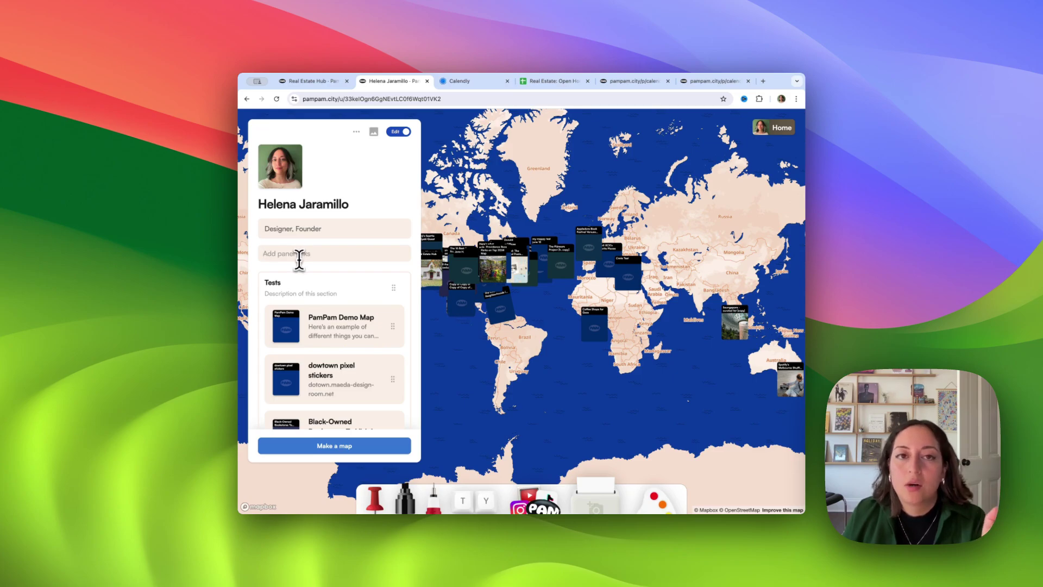
# Put the home profile in view mode, select its web address, and look over the Real Estate Hub map before returning to the profile
pyautogui.click(400, 134)
pyautogui.click(425, 98)
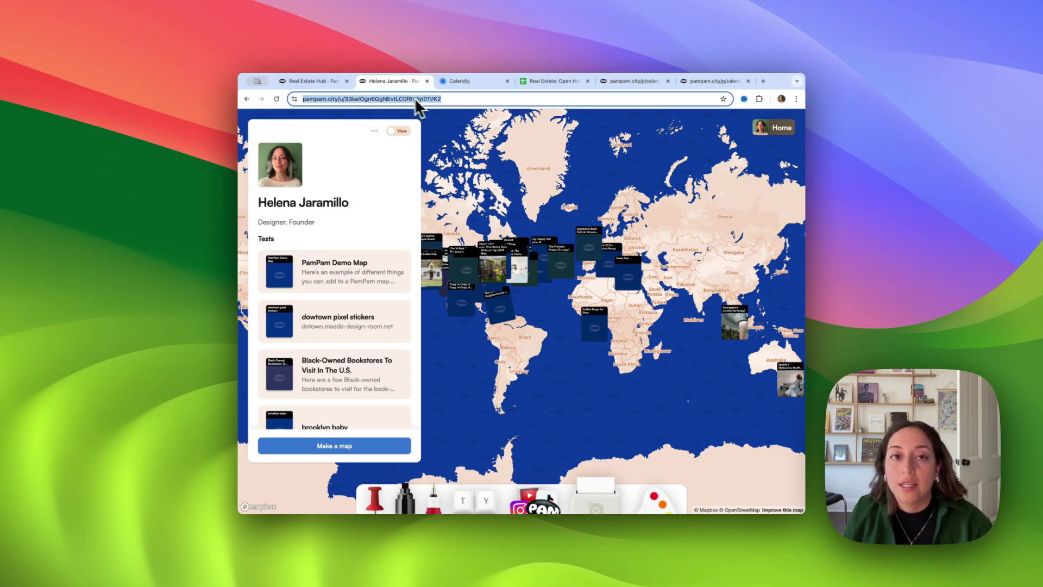
pyautogui.click(329, 83)
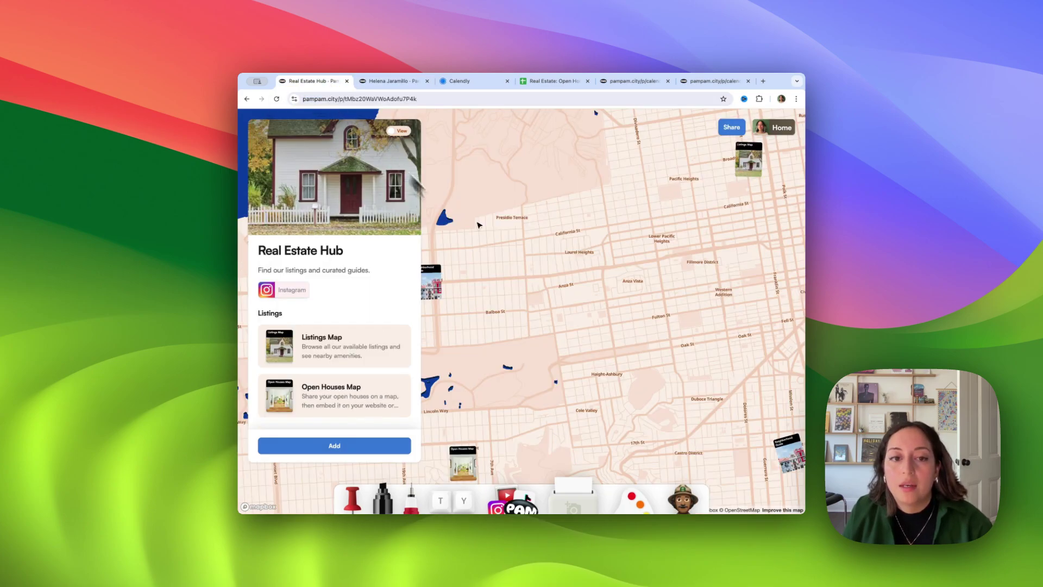
pyautogui.scroll(-2, 400, 270)
pyautogui.scroll(-2, 399, 270)
pyautogui.scroll(5, 399, 270)
pyautogui.click(391, 83)
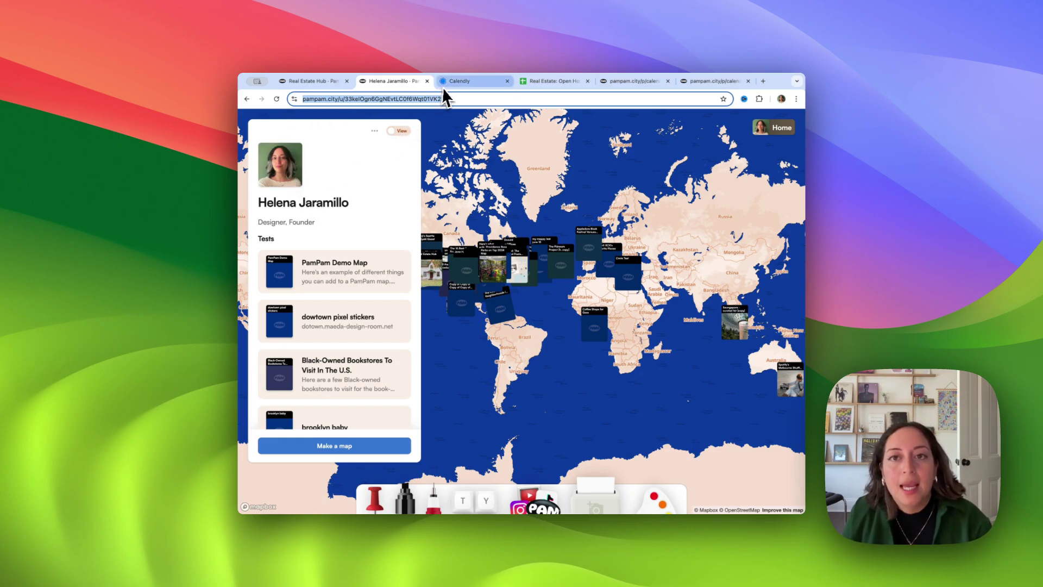
# Open PamPam's real estate maps page at pampam.city/real-estate-maps
pyautogui.click(644, 83)
pyautogui.click(389, 81)
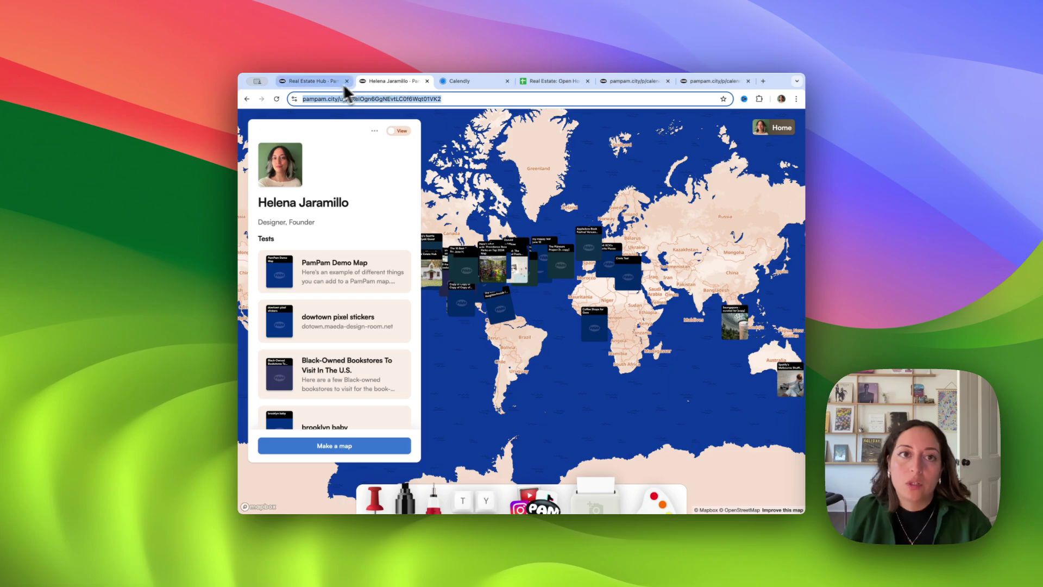
pyautogui.click(608, 82)
pyautogui.write('pampam.')
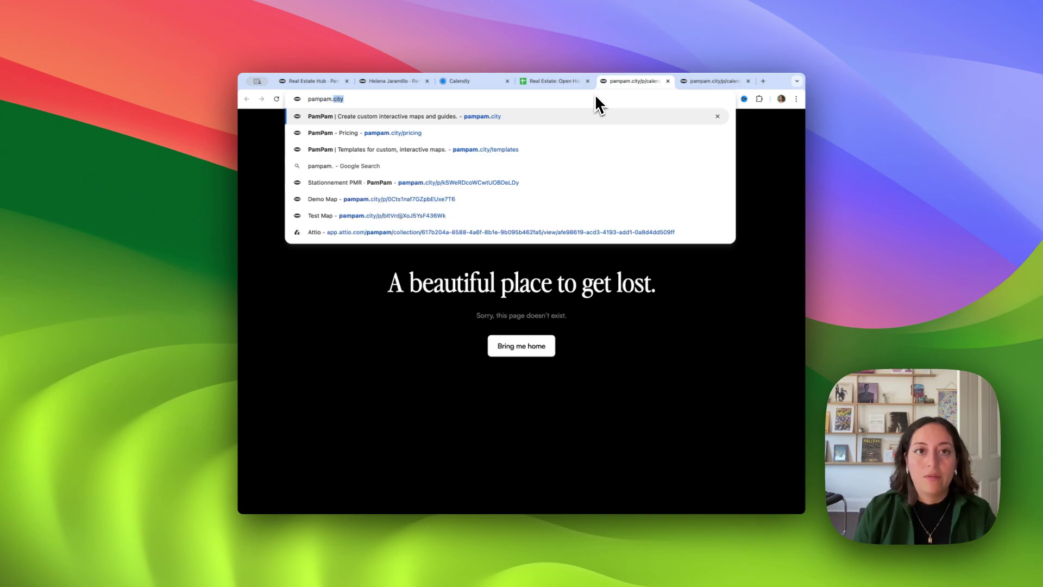
pyautogui.write('city/re\\')
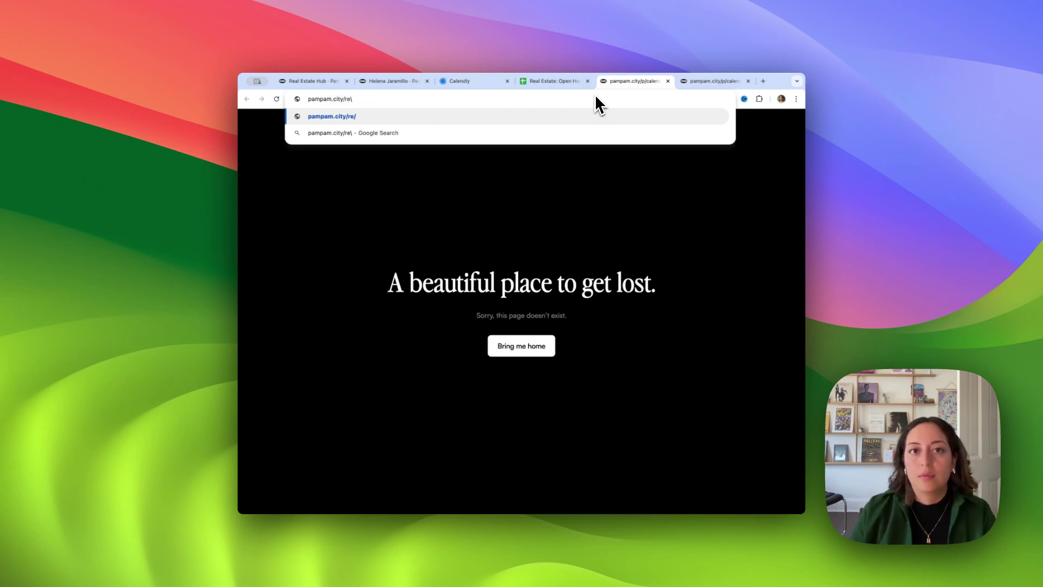
pyautogui.press('BackSpace')
pyautogui.press('Return')
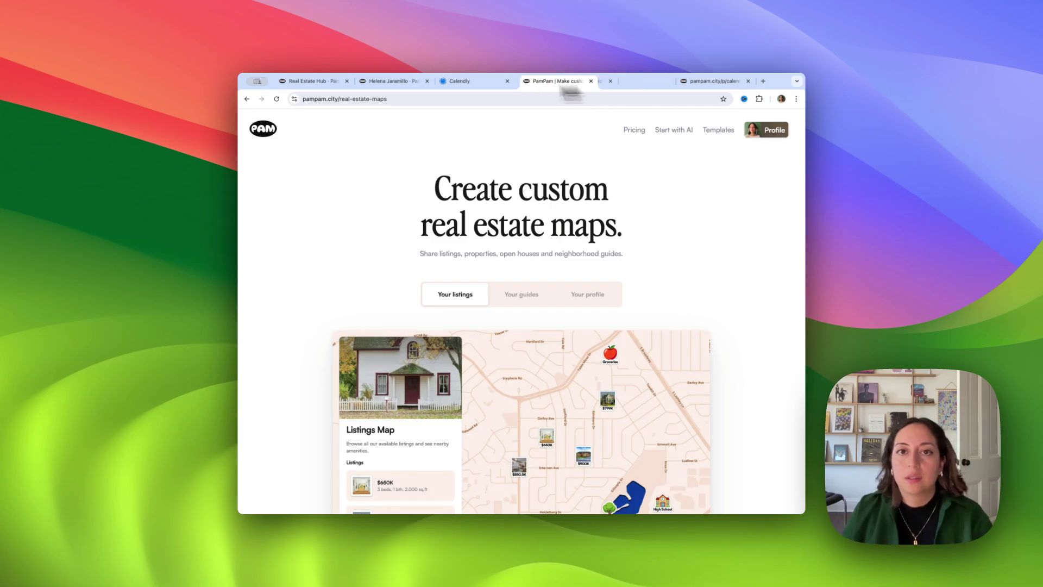
# Start from the Neighborhood Guide template on the real estate maps page and make a copy of its map
pyautogui.scroll(-10, 542, 247)
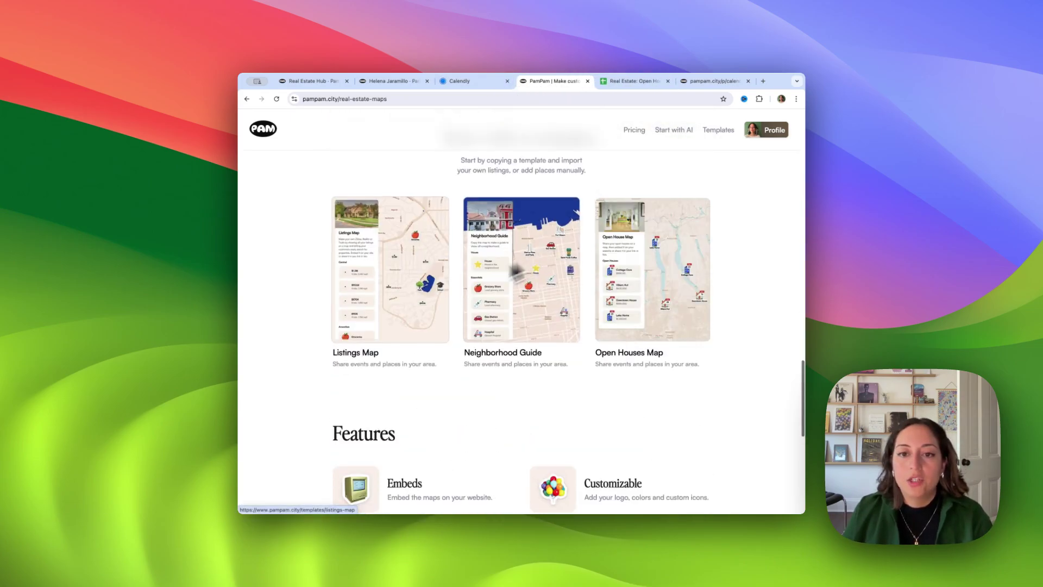
pyautogui.scroll(2, 478, 342)
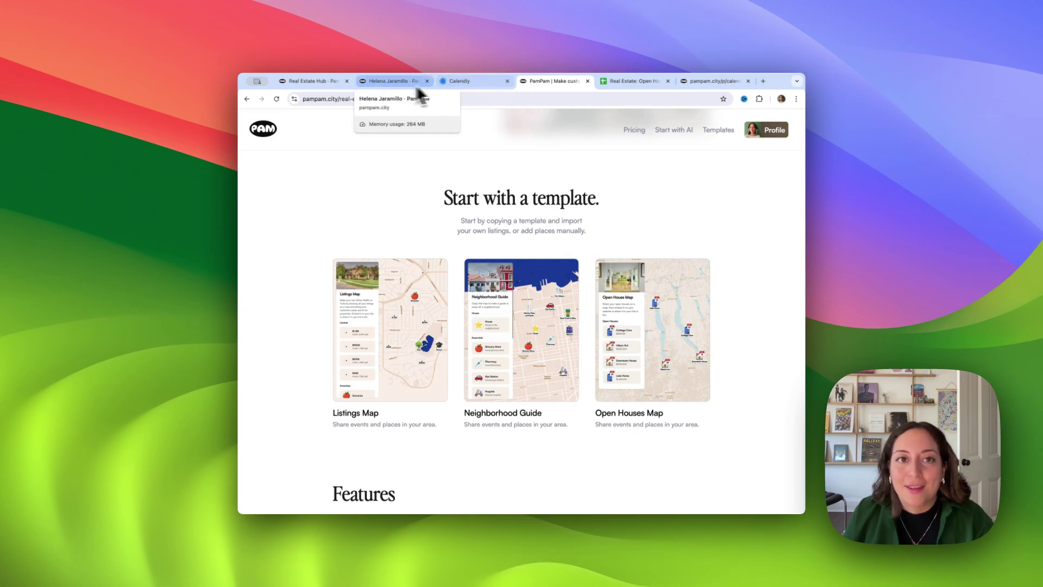
pyautogui.click(502, 308)
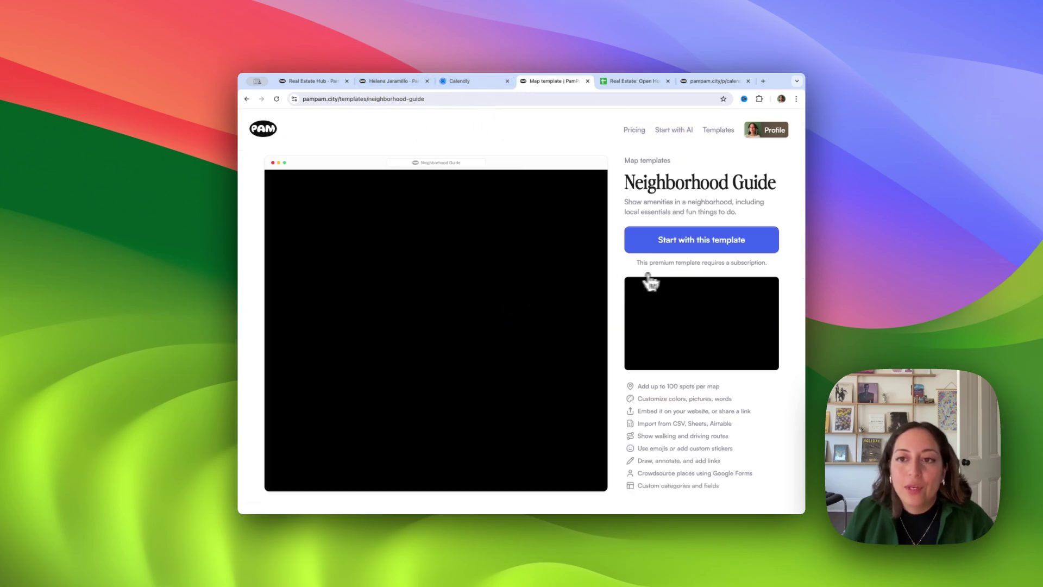
pyautogui.click(660, 243)
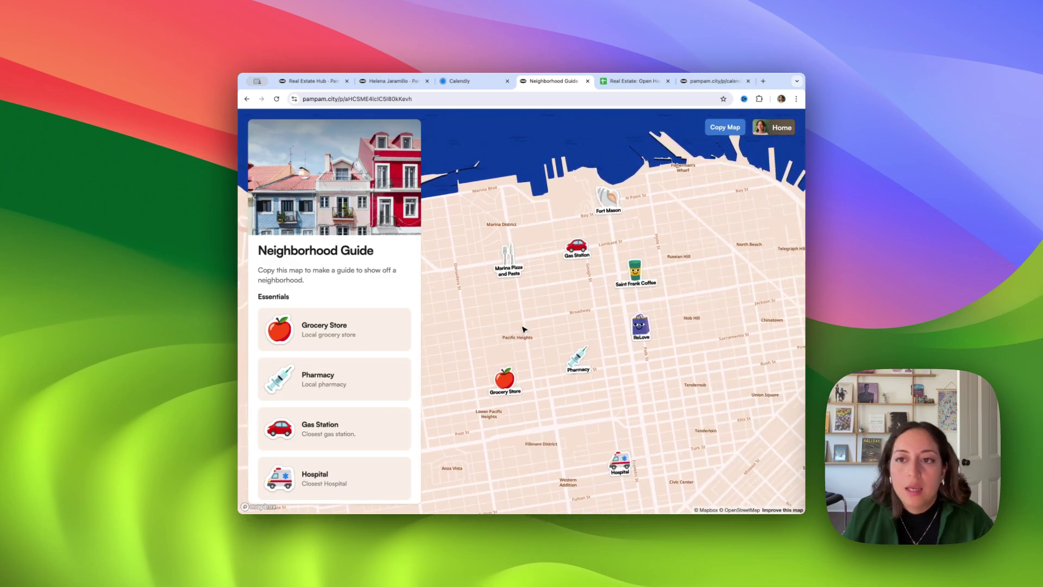
pyautogui.click(732, 128)
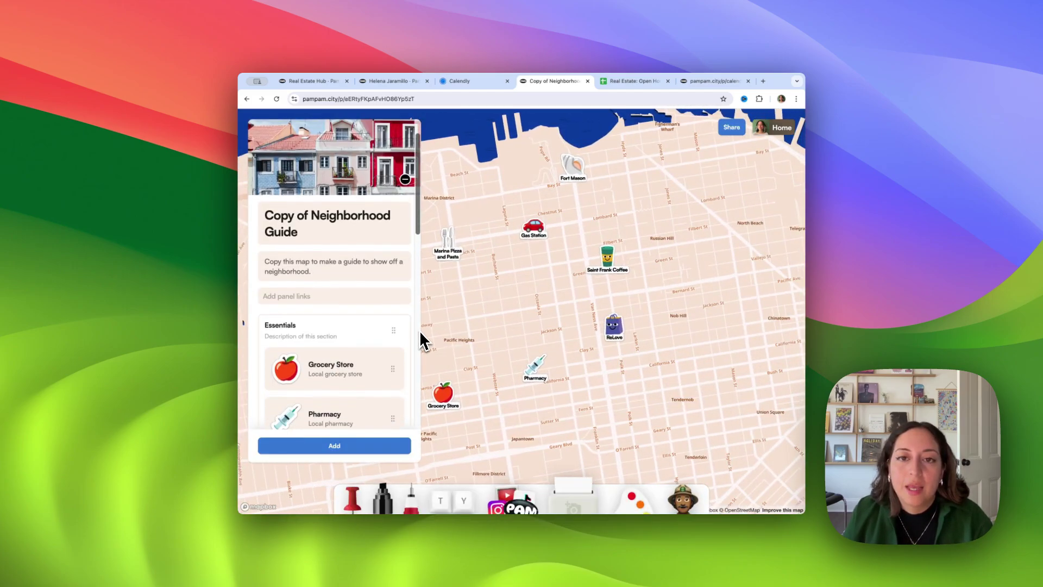
# Search for "green books", add Green Apple Books on the Park to the copied map, and delete that spot
pyautogui.click(334, 445)
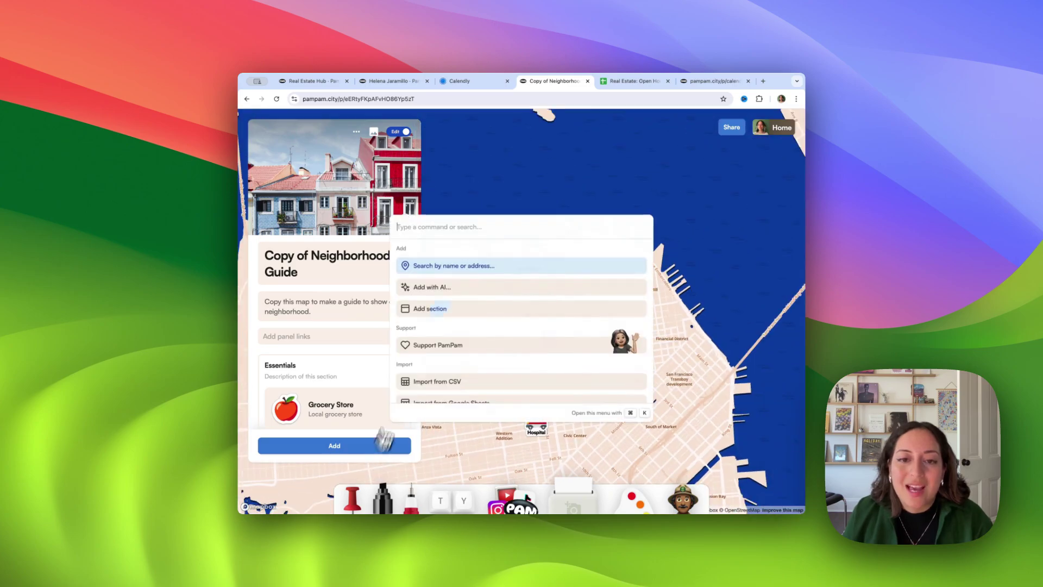
pyautogui.click(447, 267)
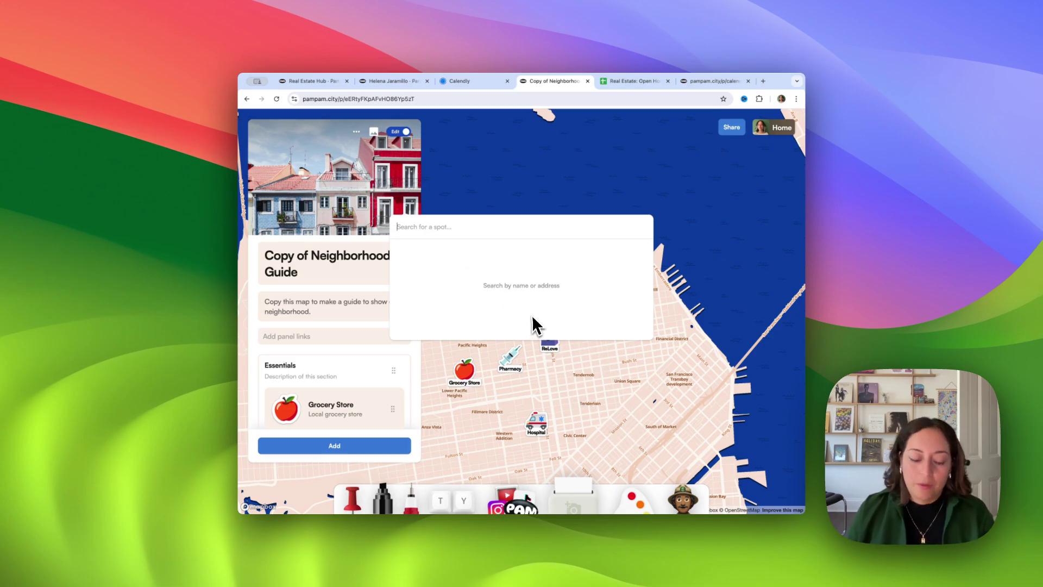
pyautogui.write('green booo')
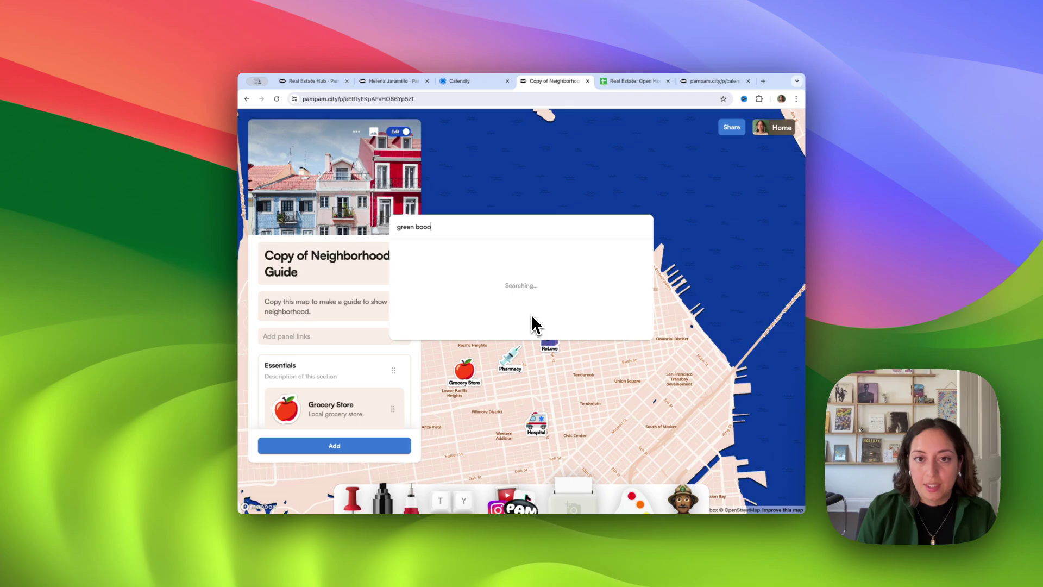
pyautogui.press('BackSpace')
pyautogui.write('ks')
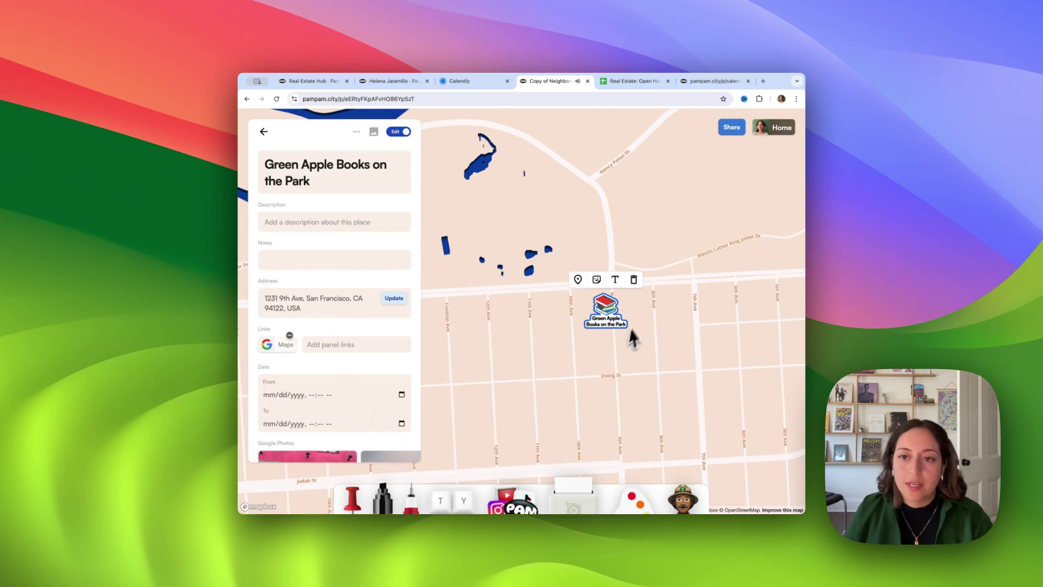
pyautogui.click(632, 279)
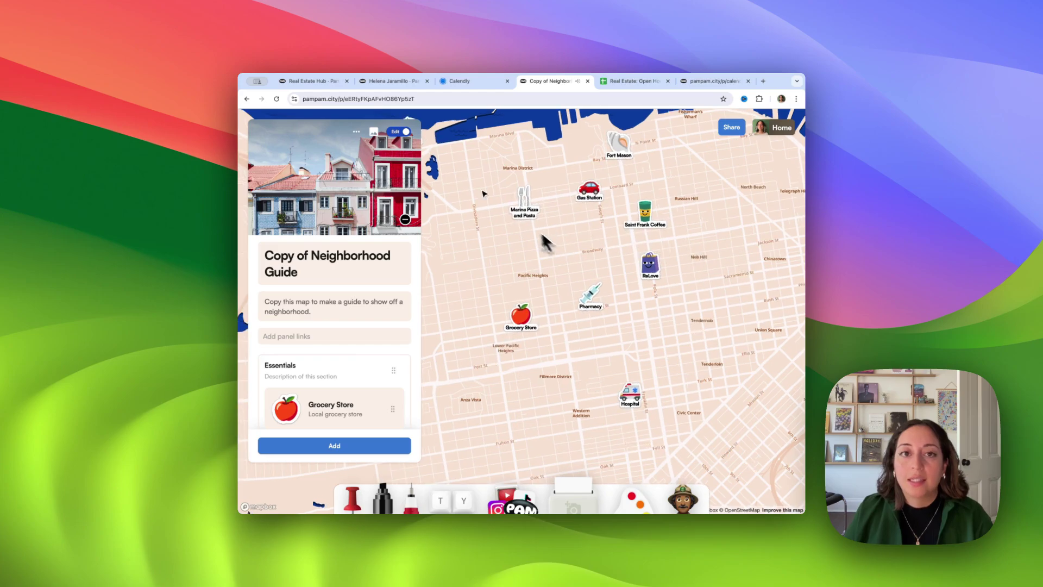
# Compare the copied map's view and edit modes, check its map options, and leave it in view mode
pyautogui.click(402, 132)
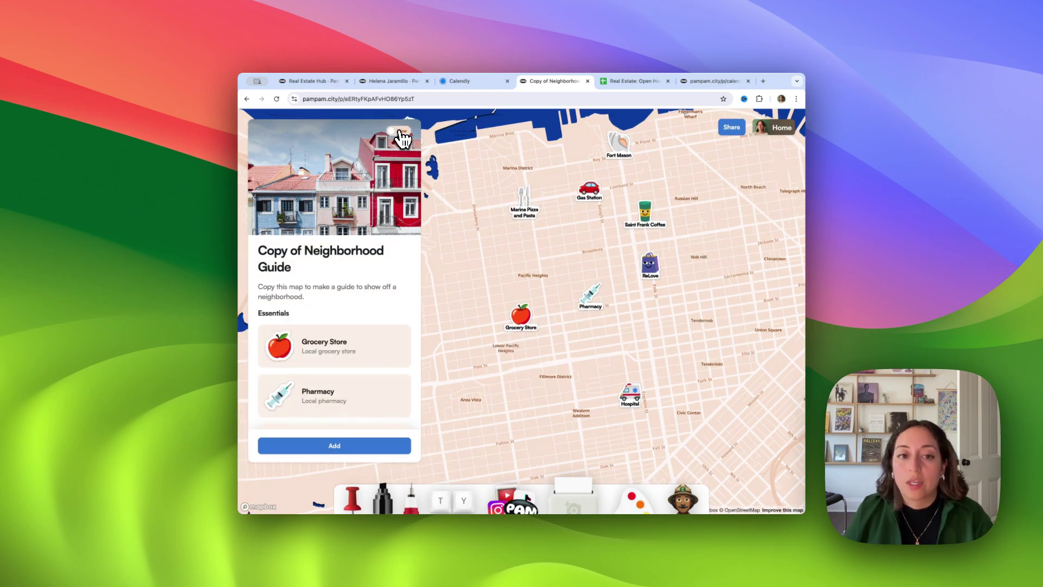
pyautogui.click(402, 134)
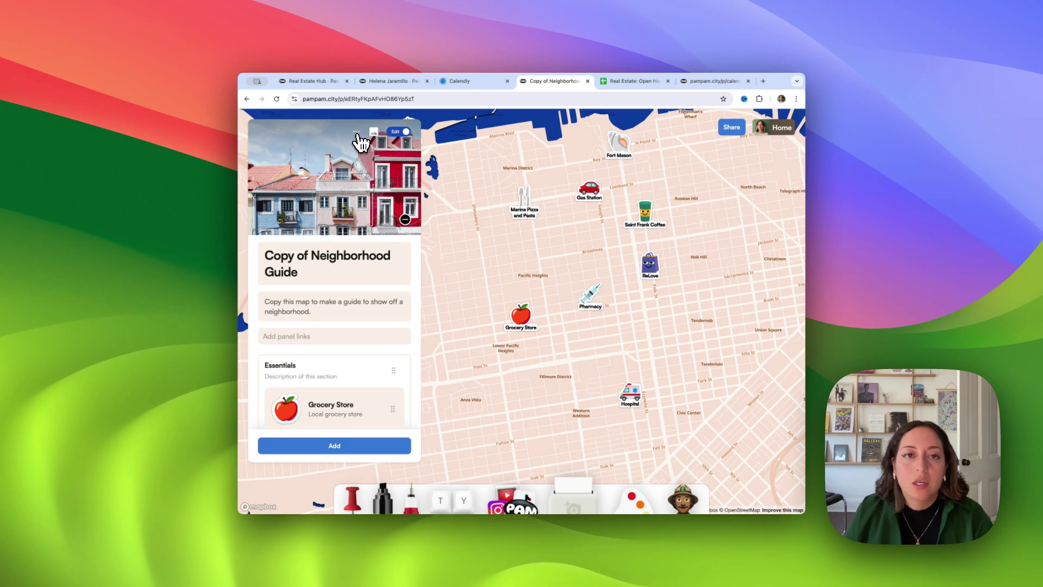
pyautogui.click(357, 132)
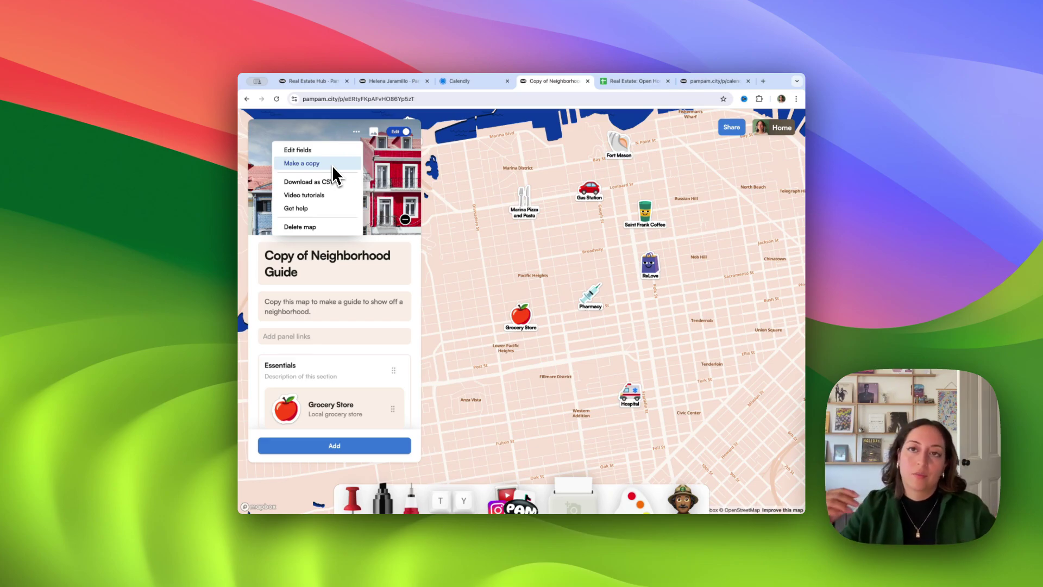
pyautogui.click(484, 265)
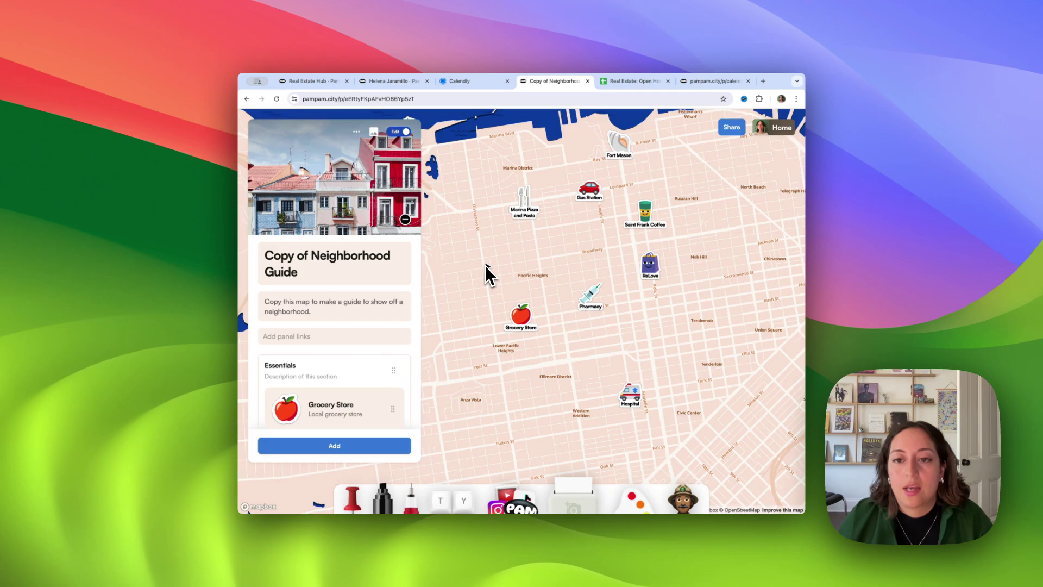
pyautogui.scroll(-5, 486, 266)
pyautogui.scroll(5, 486, 265)
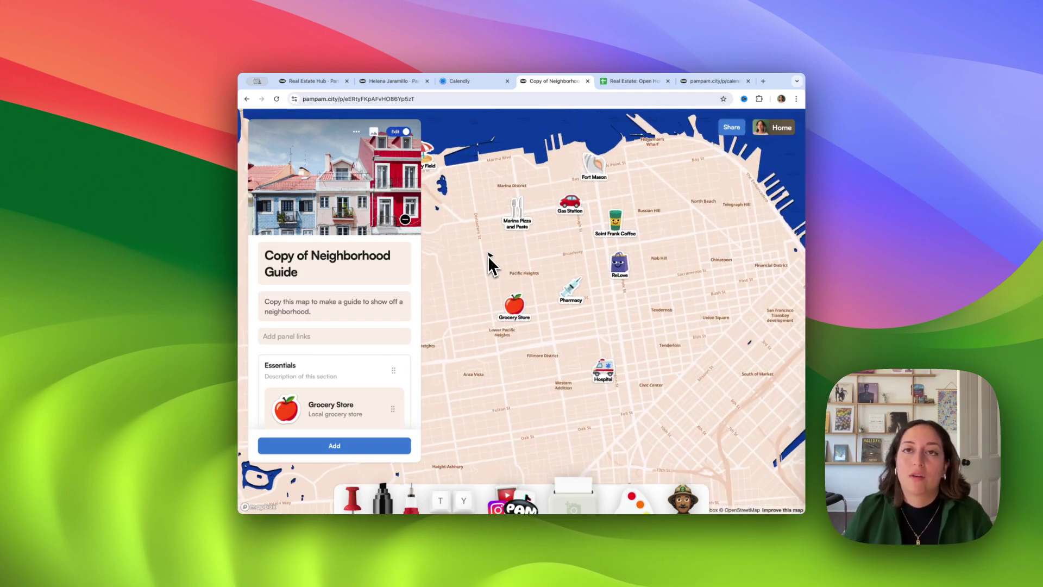
pyautogui.click(246, 100)
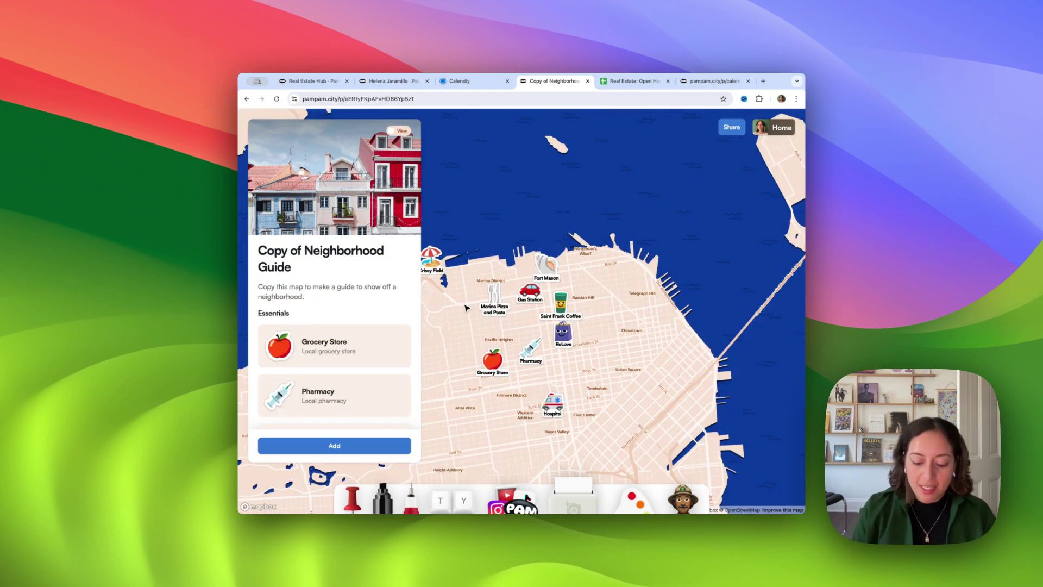
# Preview the Neighborhood Guide copy at iPhone 14 Pro Max size with the developer tools, and return to the desktop layout
pyautogui.press('super+alt+i')
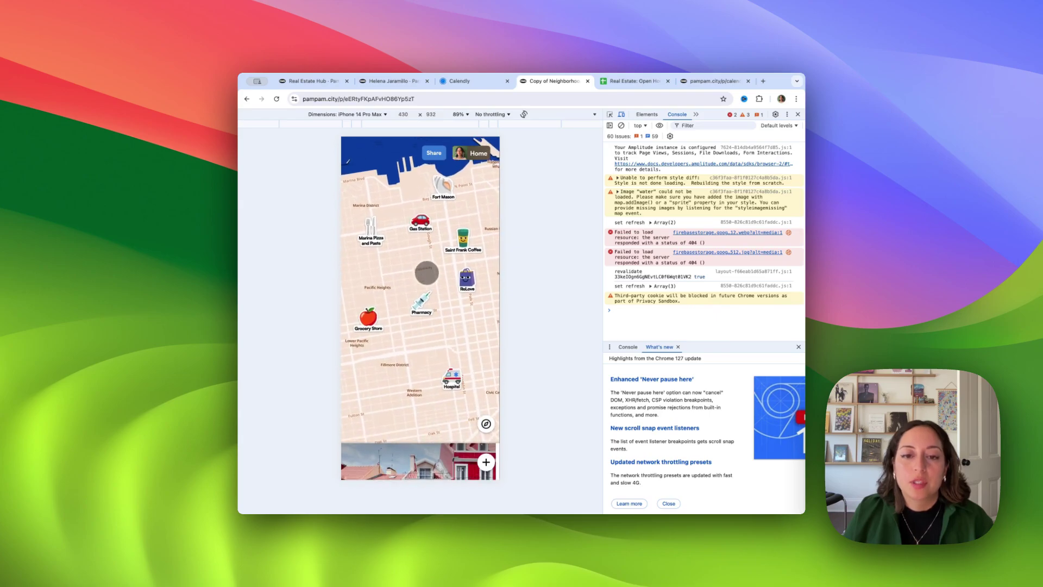
pyautogui.press('super+alt+i')
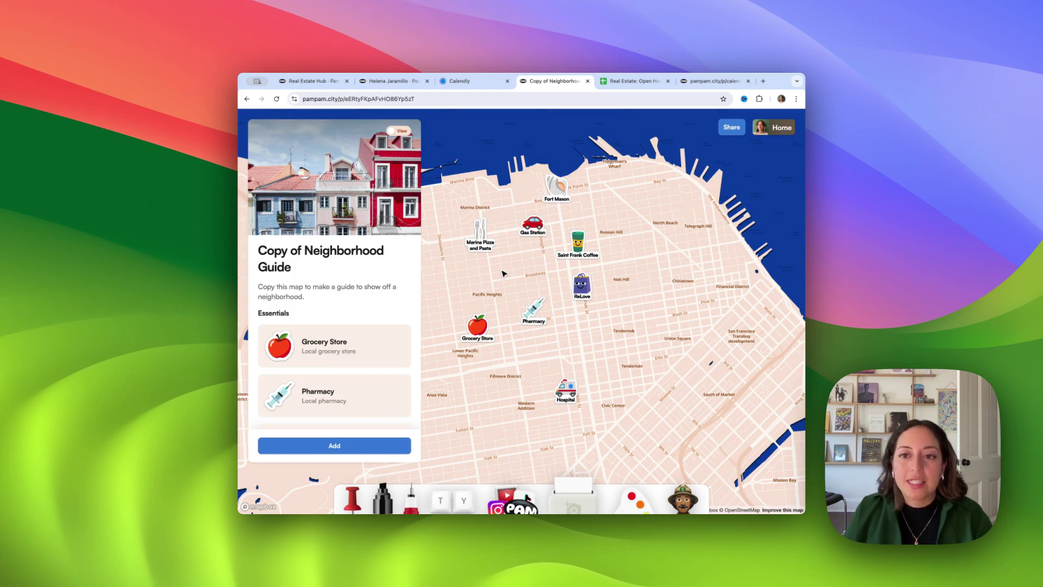
pyautogui.scroll(-2, 502, 273)
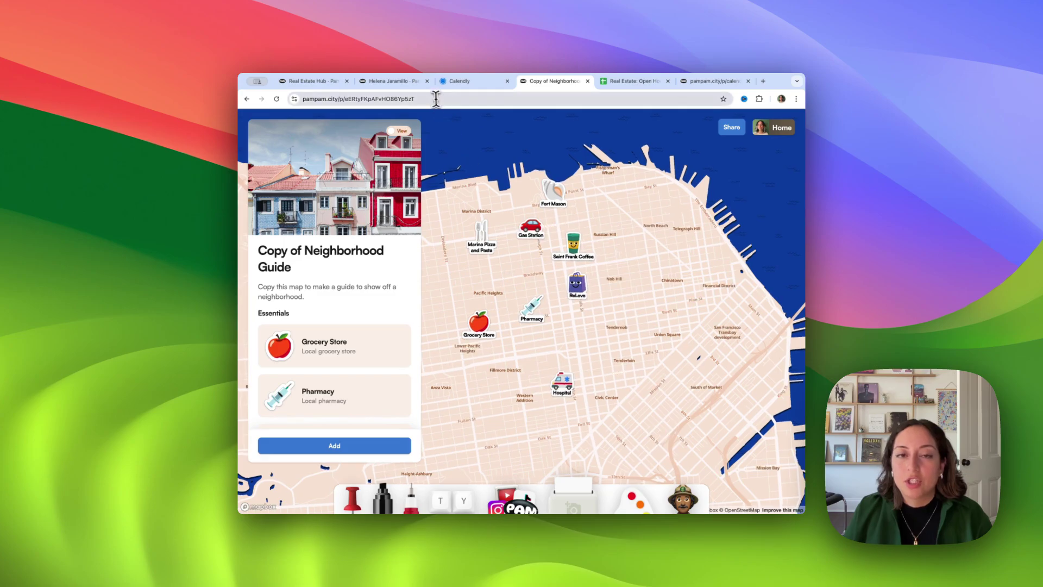
# Open the home profile from the copied map, focus on the eastern North America maps, and switch the profile to edit mode
pyautogui.click(436, 99)
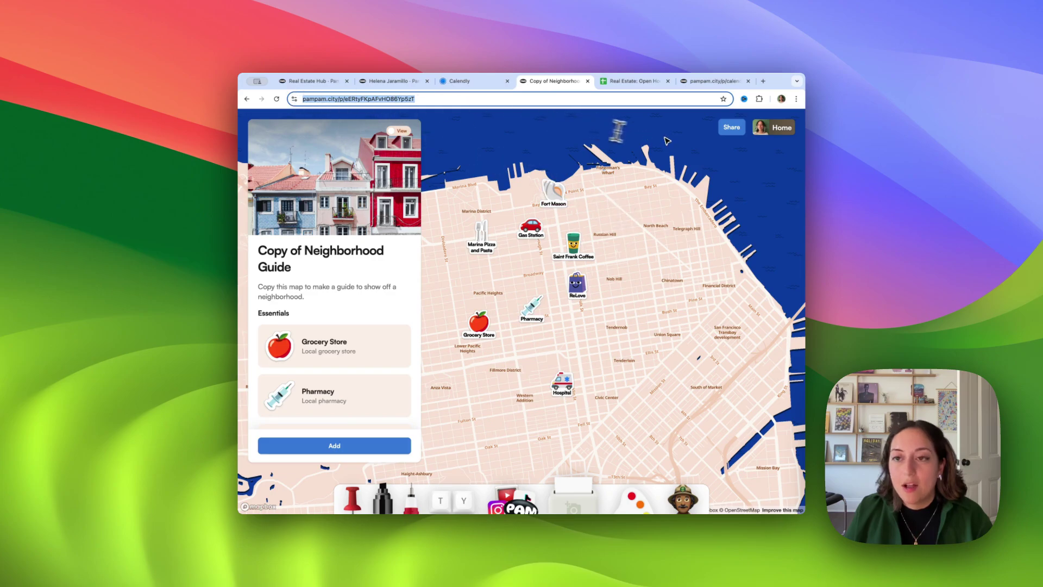
pyautogui.click(771, 134)
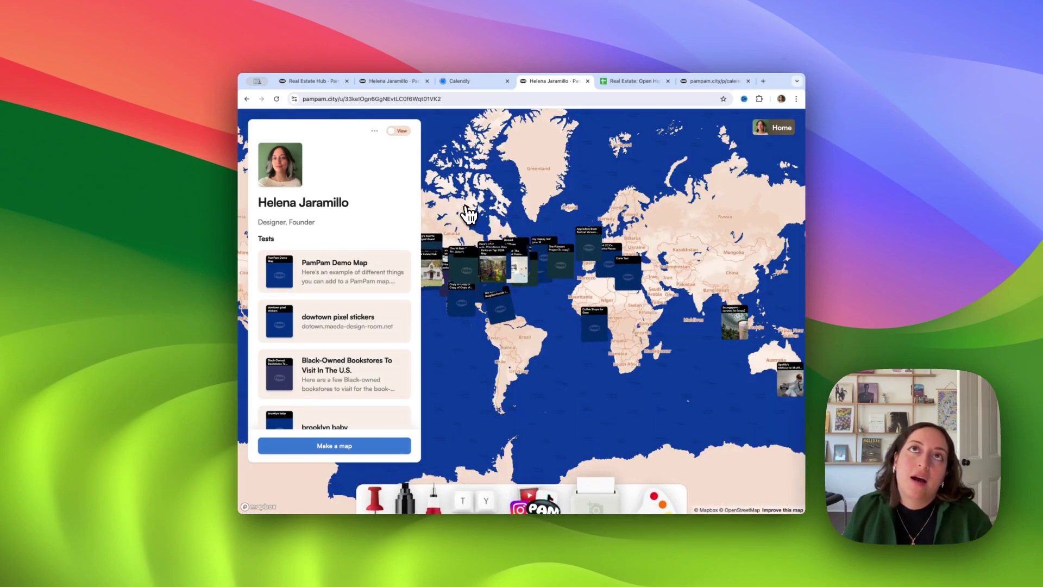
pyautogui.scroll(5, 467, 215)
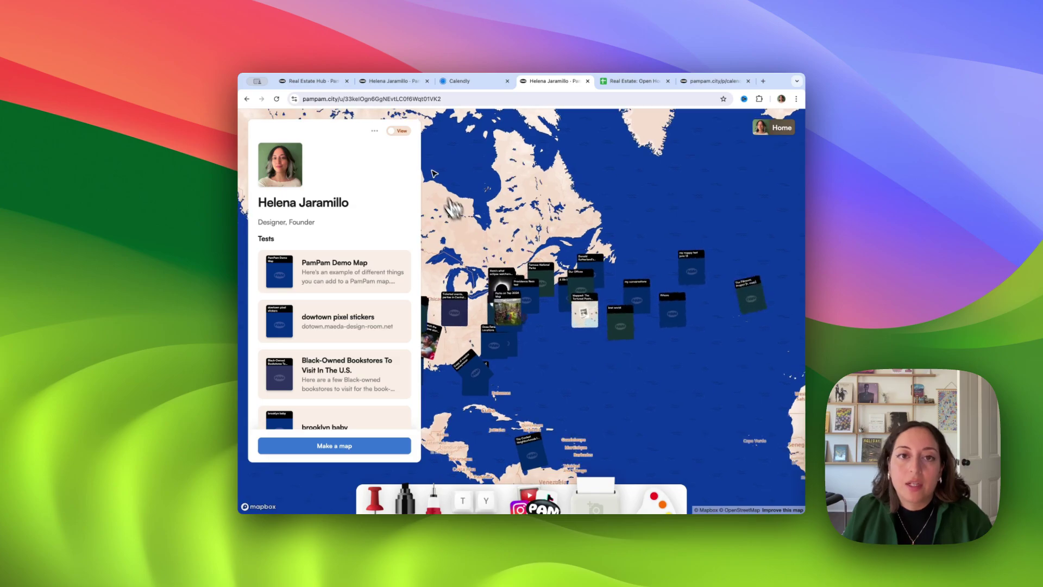
pyautogui.click(400, 134)
pyautogui.scroll(-1, 387, 295)
pyautogui.scroll(1, 390, 272)
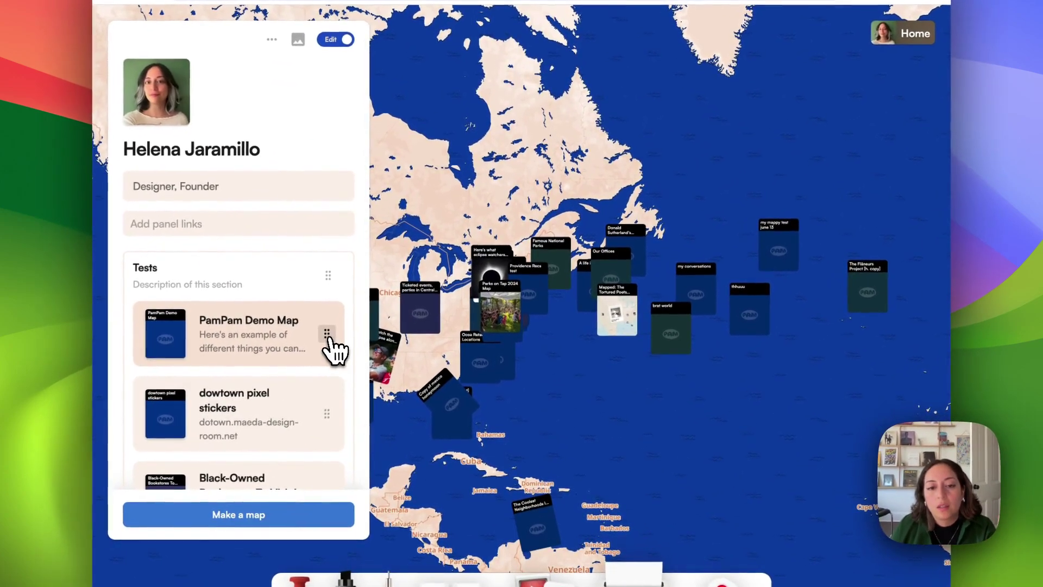
# Check the profile options of PamPam Demo Map without applying any, and return the profile to view mode
pyautogui.click(327, 335)
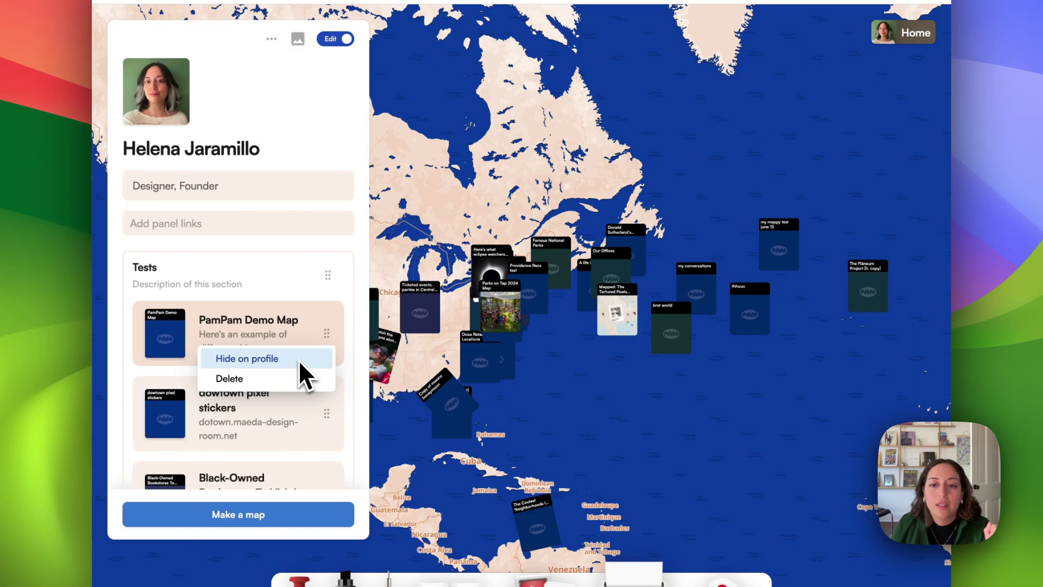
pyautogui.click(352, 381)
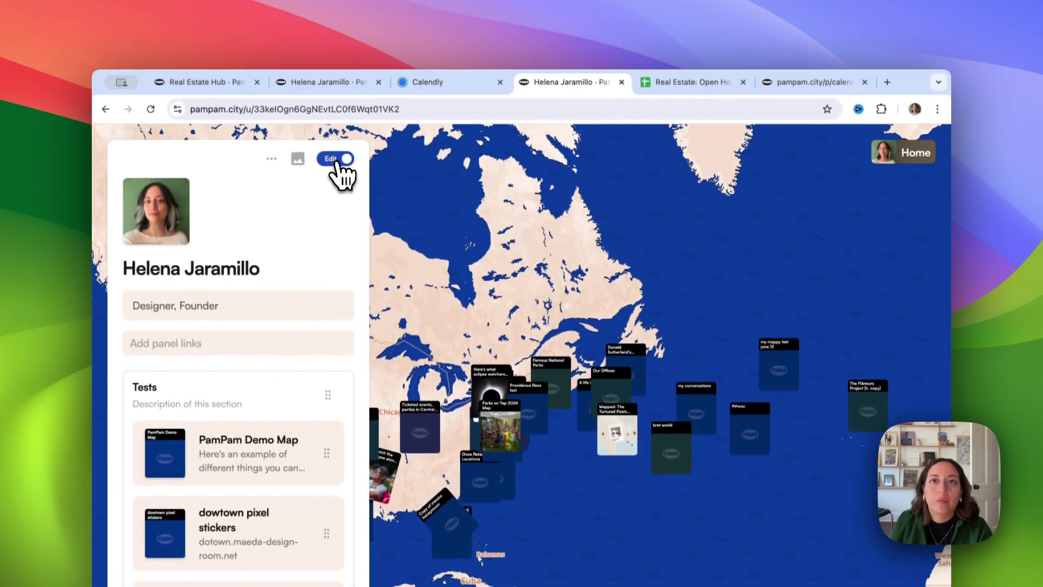
pyautogui.click(339, 38)
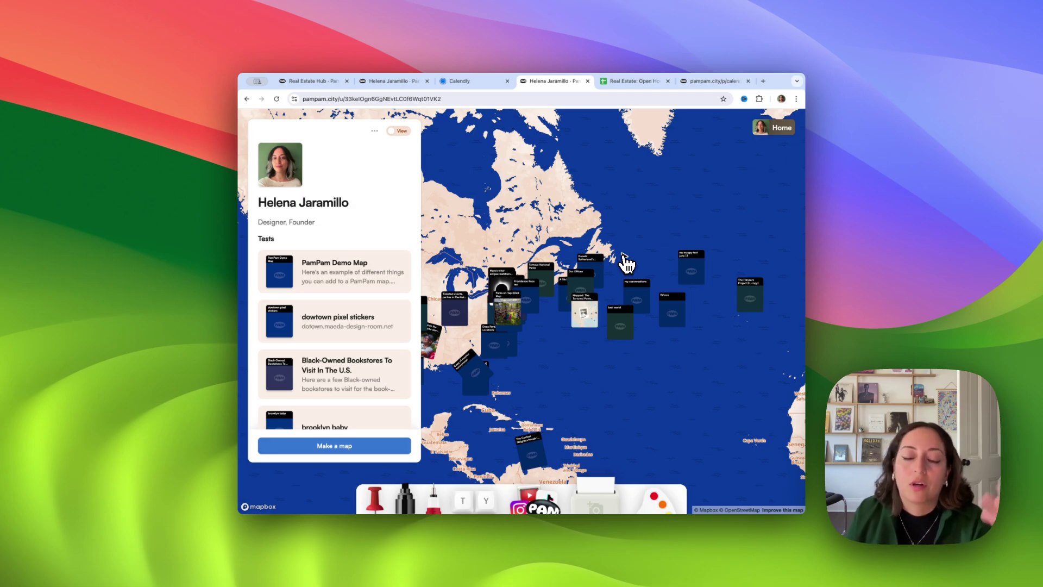
pyautogui.scroll(-5, 625, 264)
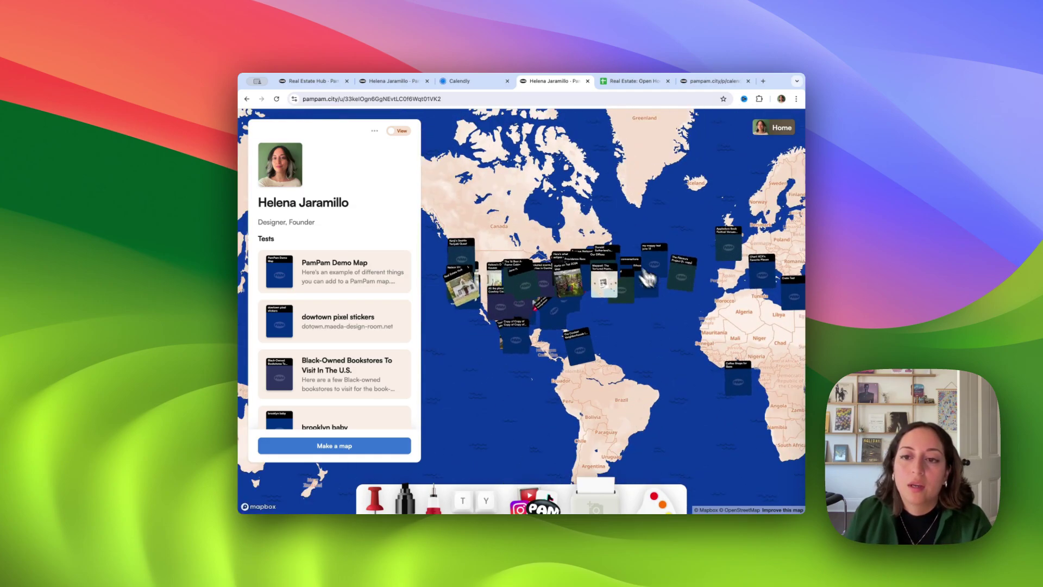